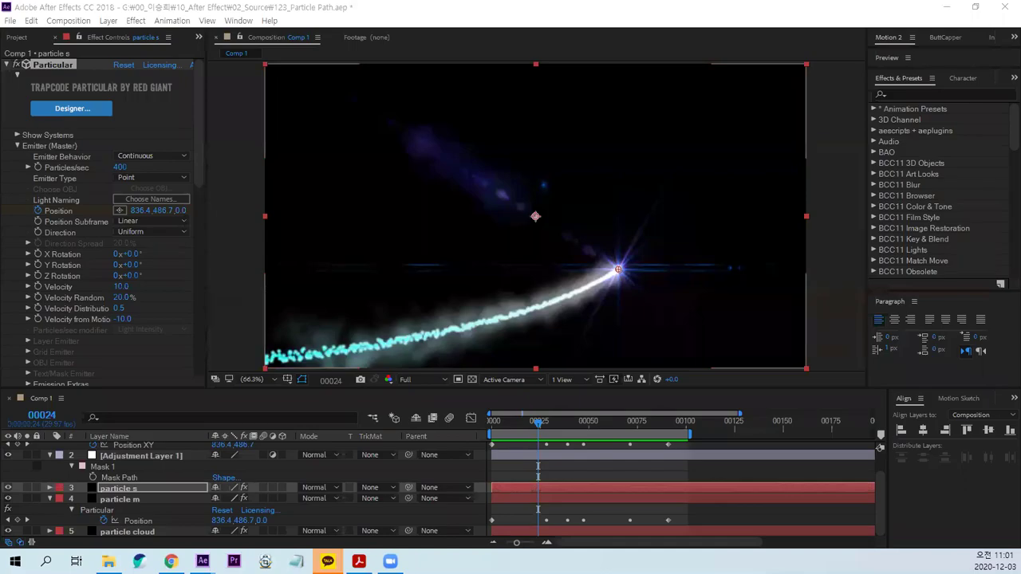
Preview the finished particle trail from the start of the composition
{"action": "key", "text": "Home"}
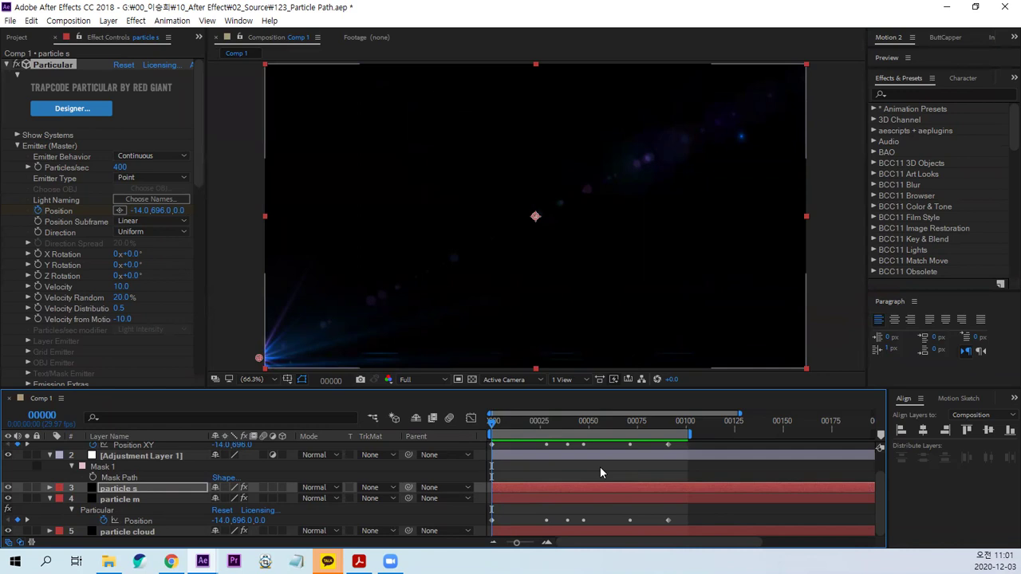
{"action": "key", "text": "space"}
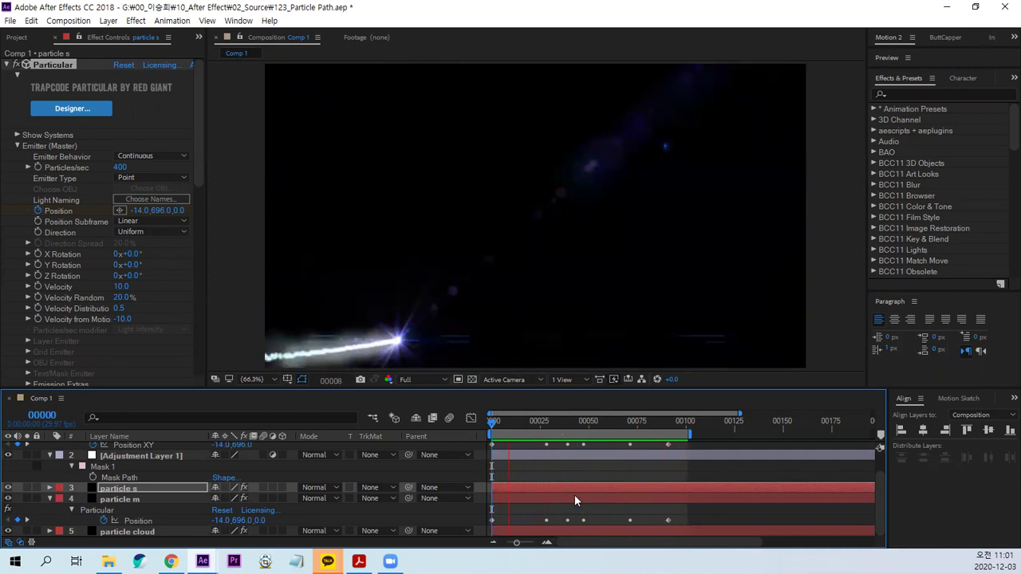
{"action": "key", "text": "space"}
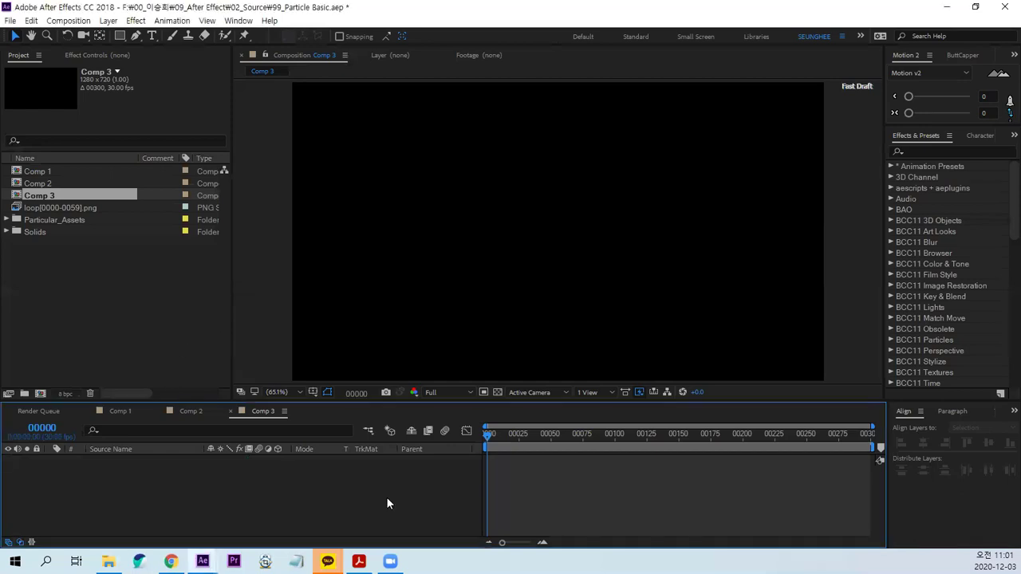
Create a black solid named Particel_m, then search the effects list for 'parti'
{"action": "key", "text": "ctrl+y"}
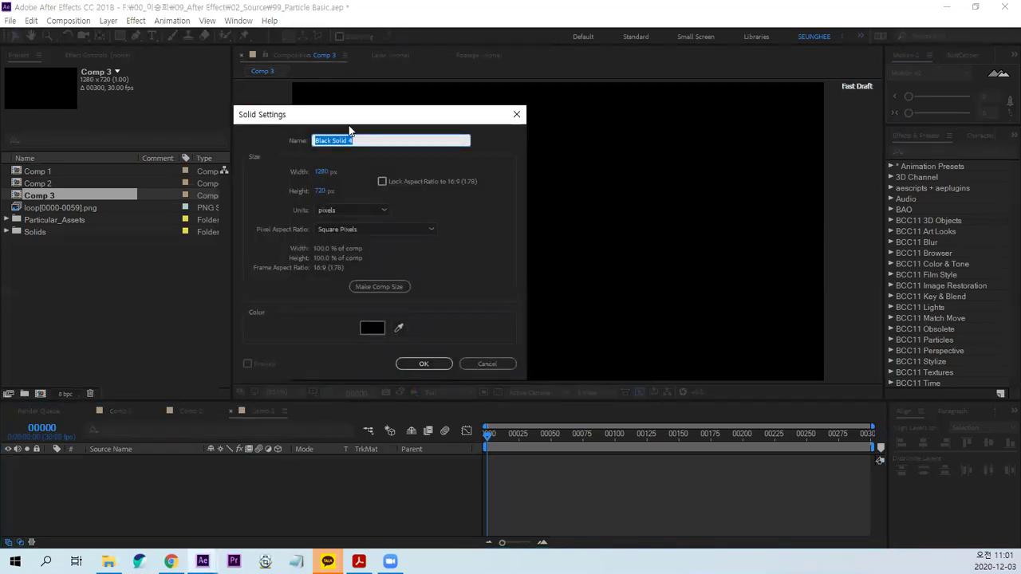
{"action": "type", "text": "Particel_m"}
{"action": "left_click", "coordinate": [435, 365]}
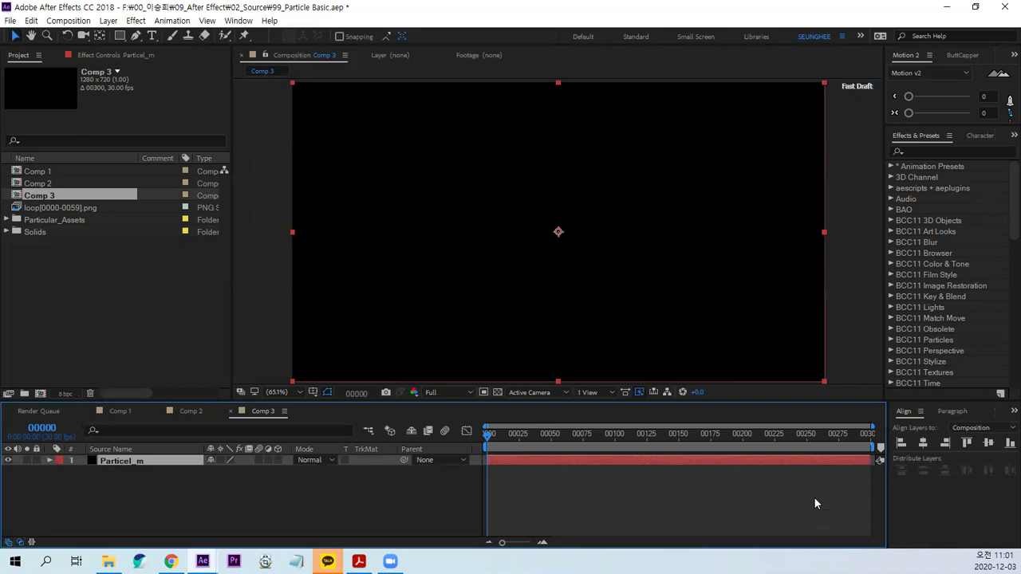
{"action": "left_click", "coordinate": [924, 151]}
{"action": "type", "text": "parti"}
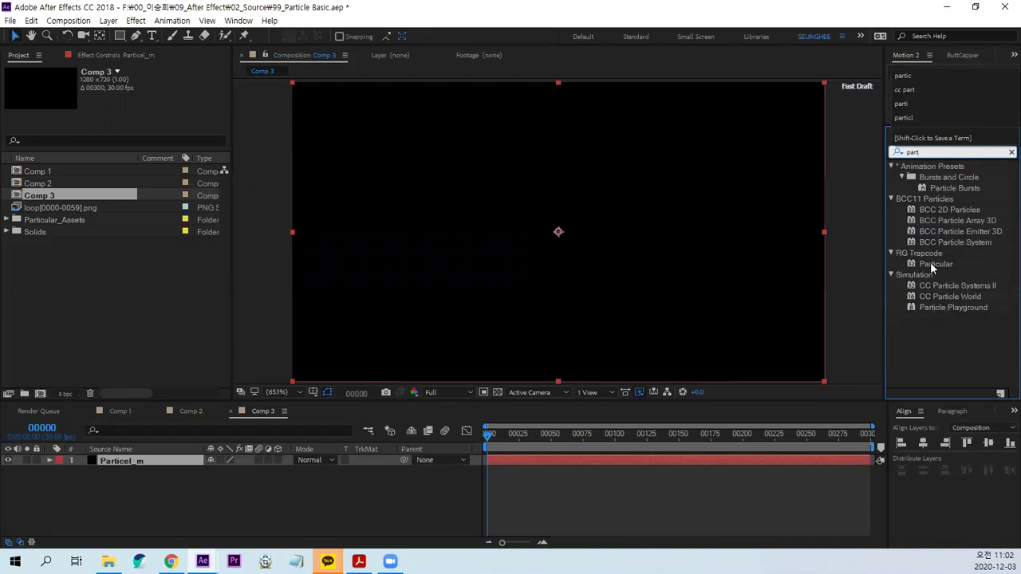
Drop Trapcode Particular onto Particel_m and scrub ahead to see the white particle cloud
{"action": "left_click_drag", "start_coordinate": [932, 263], "coordinate": [556, 287]}
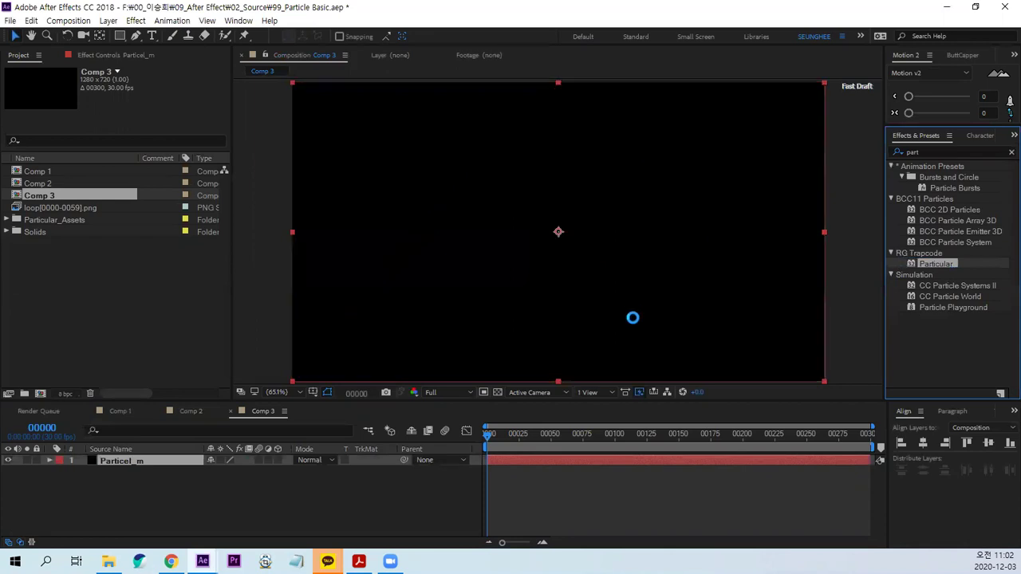
{"action": "left_click", "coordinate": [566, 438]}
{"action": "left_click_drag", "start_coordinate": [568, 441], "coordinate": [634, 435]}
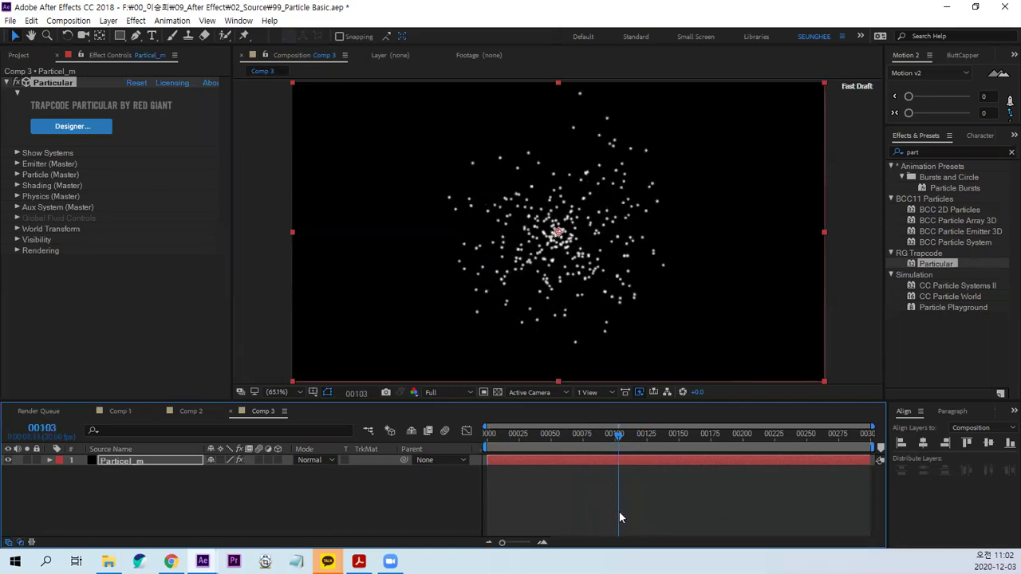
{"action": "left_click", "coordinate": [543, 508]}
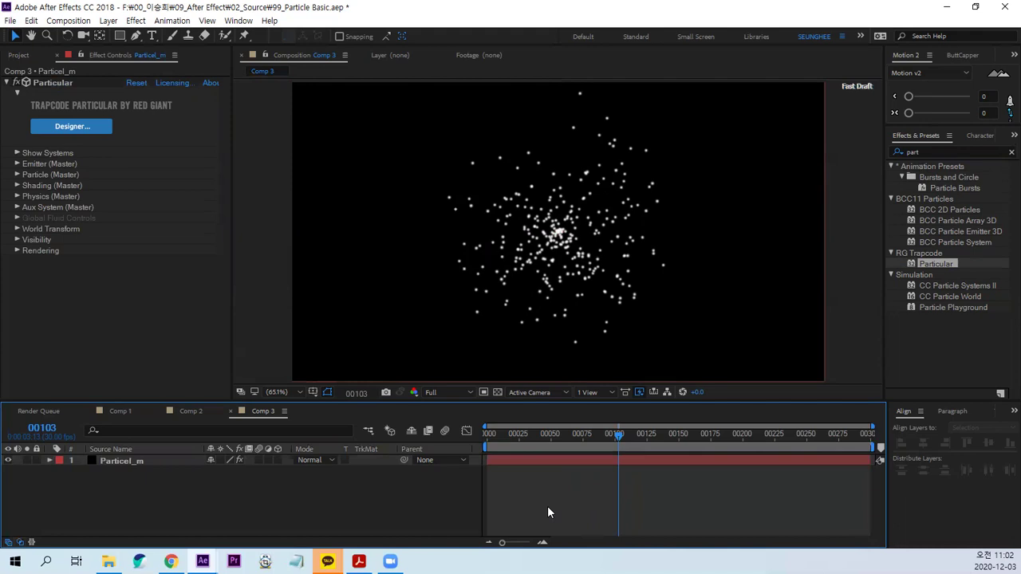
Add an adjustment layer and pen a heart-shaped path from bottom-left to top-right
{"action": "key", "text": "ctrl+alt+y"}
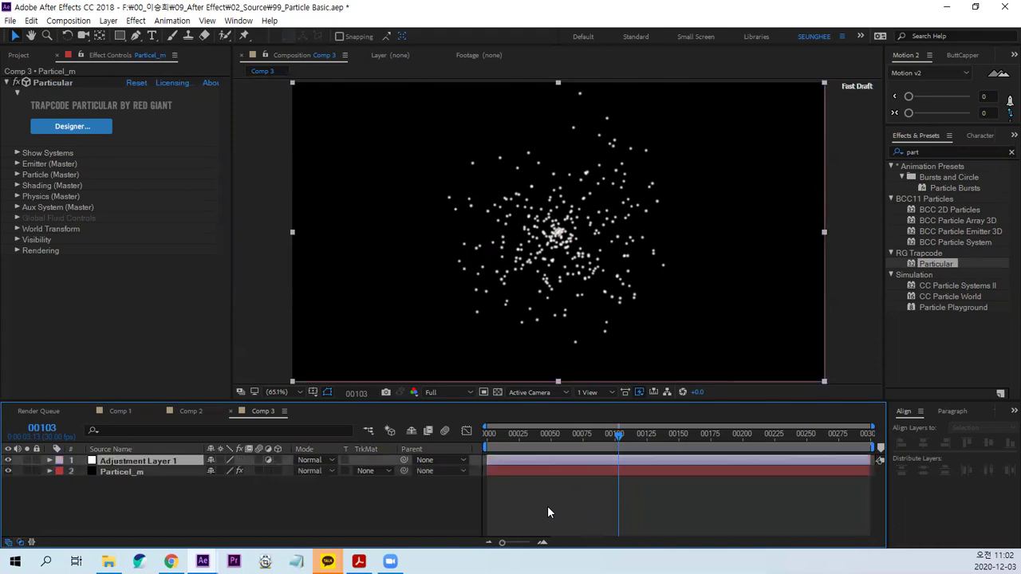
{"action": "left_click", "coordinate": [136, 36]}
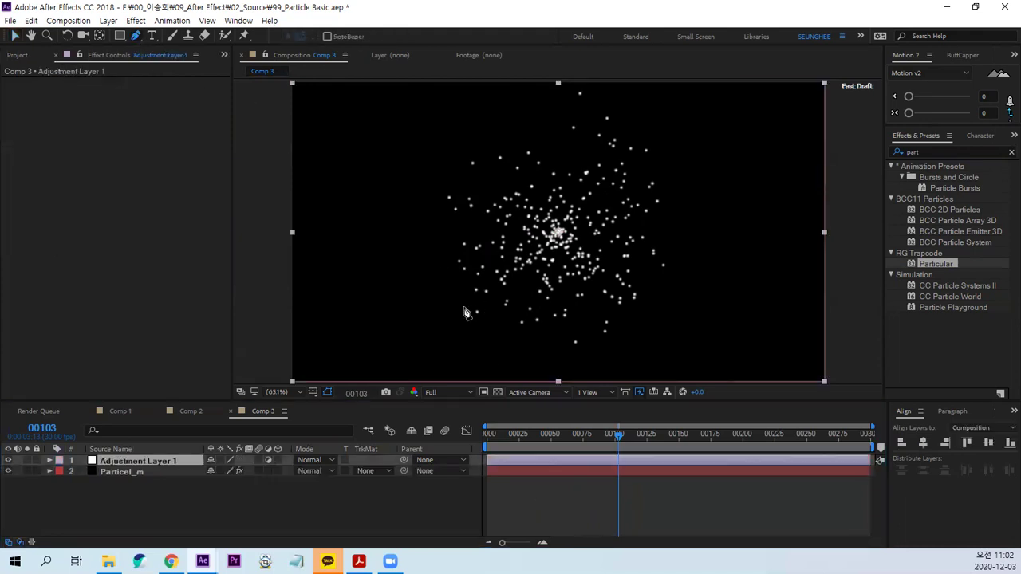
{"action": "left_click", "coordinate": [272, 380]}
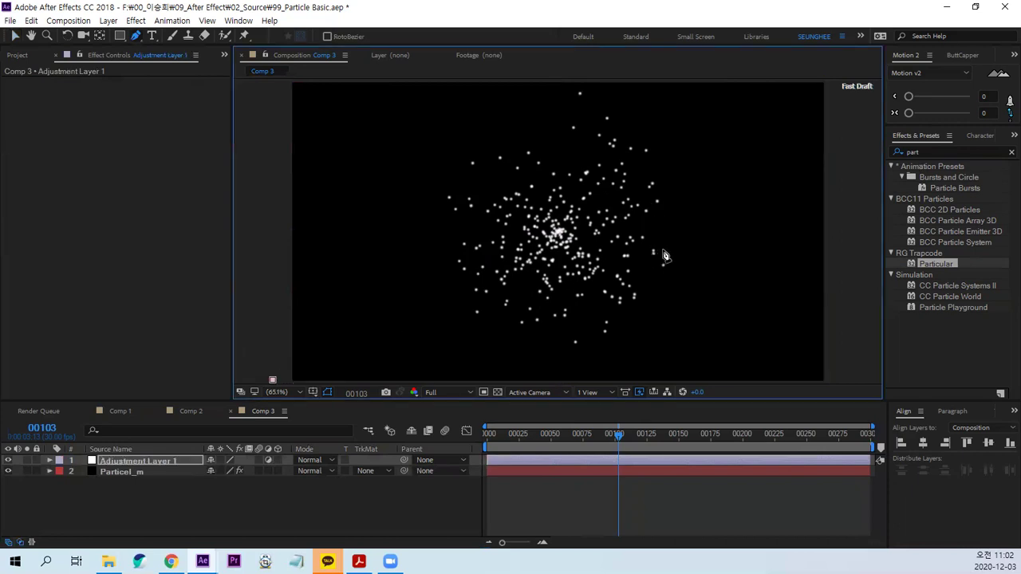
{"action": "mouse_move", "coordinate": [649, 281]}
{"action": "left_mouse_down"}
{"action": "mouse_move", "coordinate": [702, 223]}
{"action": "mouse_move", "coordinate": [719, 183]}
{"action": "left_mouse_up"}
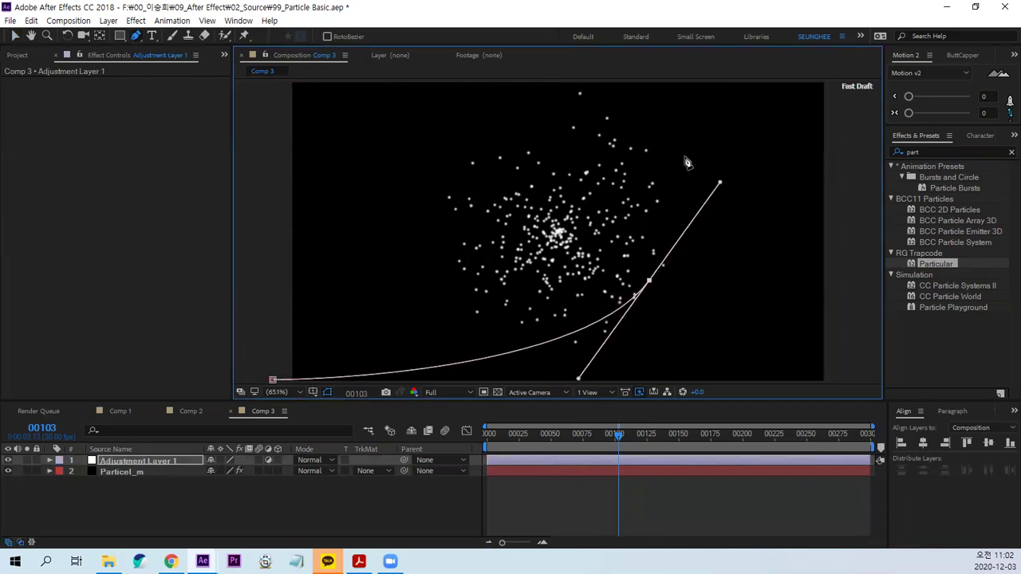
{"action": "left_click_drag", "start_coordinate": [636, 148], "coordinate": [598, 143]}
{"action": "left_click", "coordinate": [565, 177]}
{"action": "left_click_drag", "start_coordinate": [483, 133], "coordinate": [446, 152]}
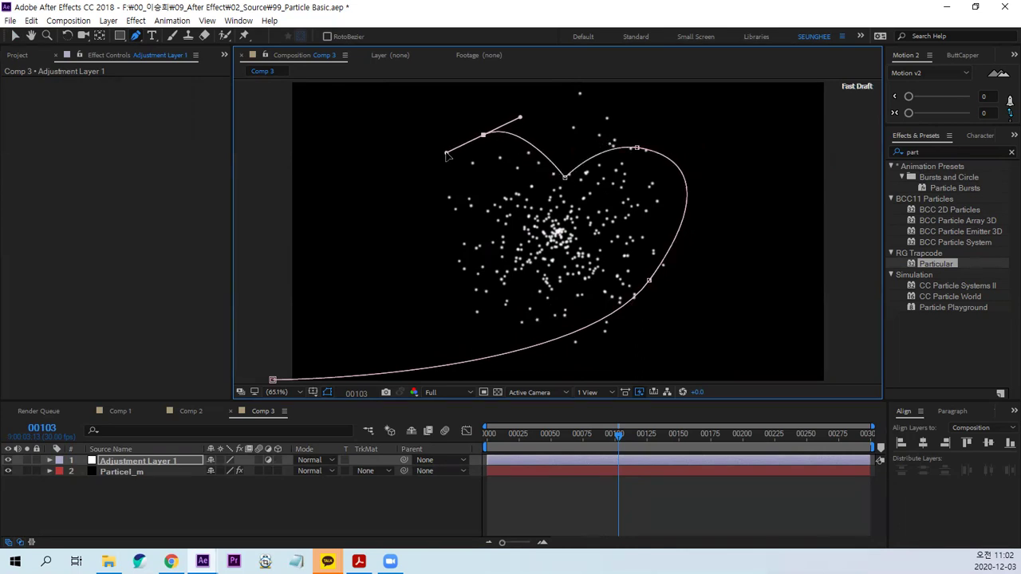
{"action": "left_click_drag", "start_coordinate": [501, 276], "coordinate": [556, 311]}
{"action": "left_click_drag", "start_coordinate": [702, 345], "coordinate": [790, 335]}
{"action": "left_click", "coordinate": [835, 137]}
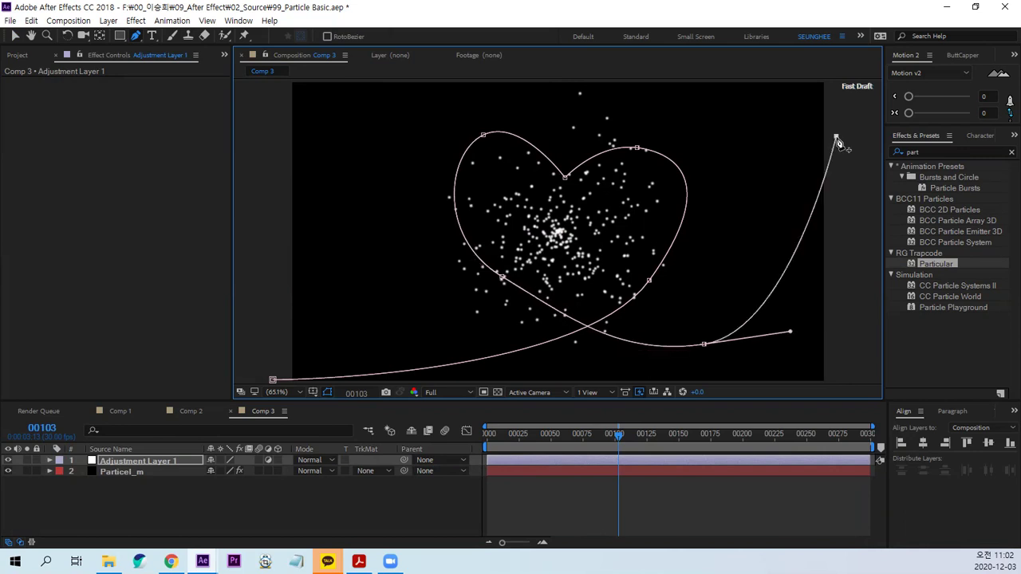
Refine the heart path's points and curves, raising its end toward the top-right corner
{"action": "left_click", "coordinate": [14, 35]}
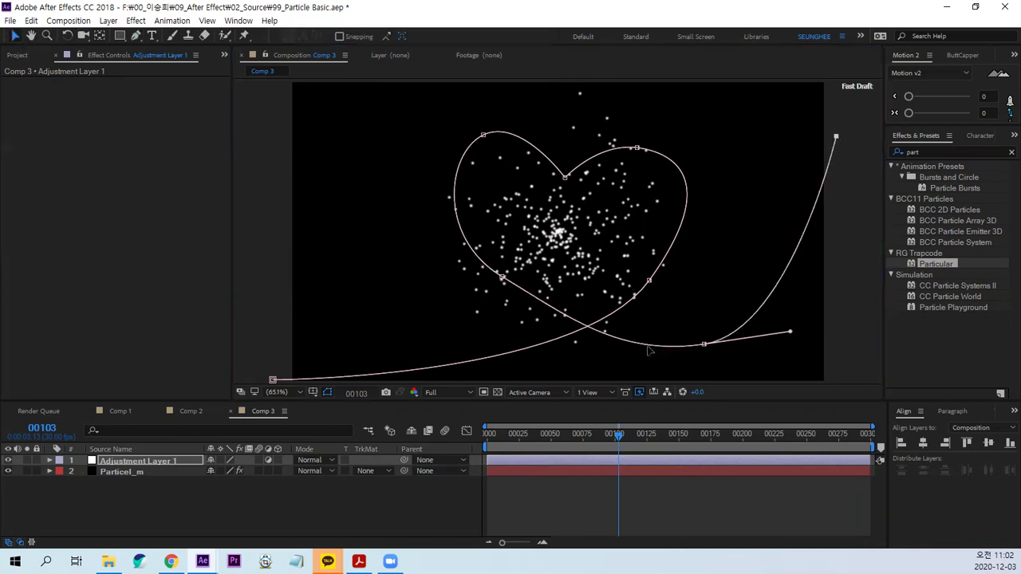
{"action": "left_click", "coordinate": [702, 342]}
{"action": "left_click_drag", "start_coordinate": [701, 339], "coordinate": [701, 326]}
{"action": "left_click_drag", "start_coordinate": [615, 352], "coordinate": [579, 340]}
{"action": "left_click_drag", "start_coordinate": [500, 277], "coordinate": [486, 281]}
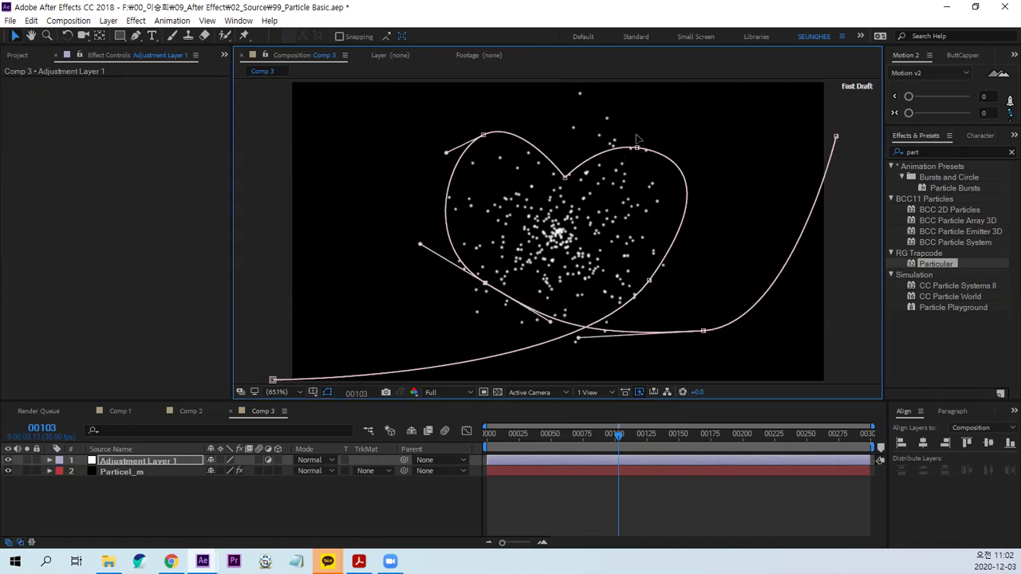
{"action": "left_click_drag", "start_coordinate": [637, 147], "coordinate": [639, 134]}
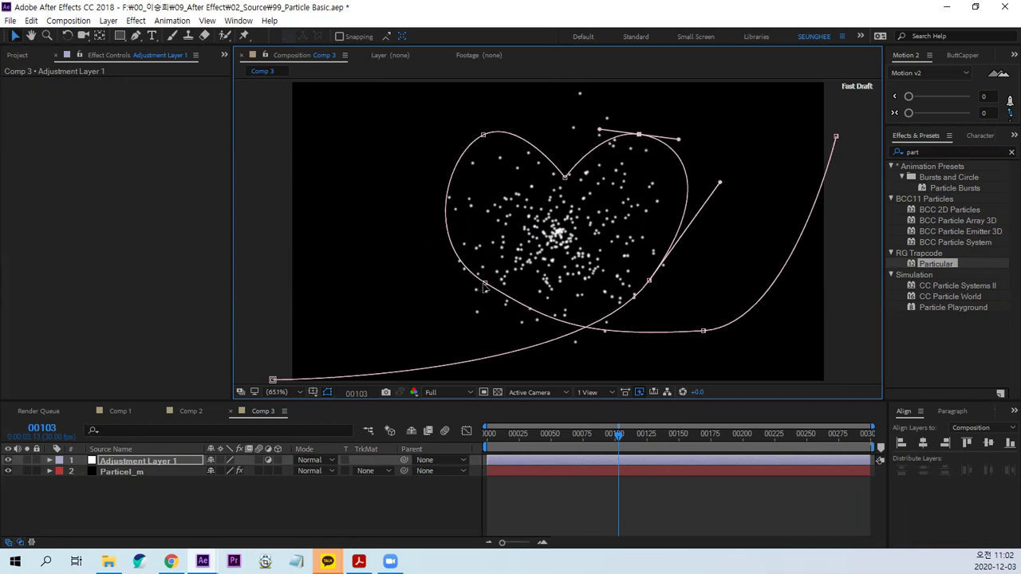
{"action": "left_click_drag", "start_coordinate": [485, 289], "coordinate": [431, 244]}
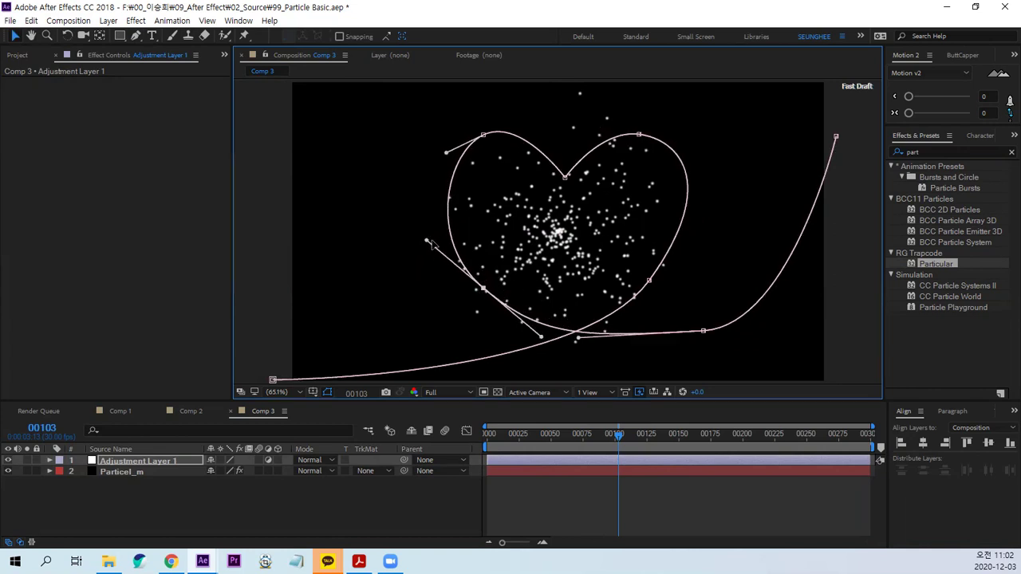
{"action": "left_click_drag", "start_coordinate": [704, 333], "coordinate": [798, 329]}
{"action": "left_click_drag", "start_coordinate": [690, 340], "coordinate": [711, 326]}
{"action": "left_click_drag", "start_coordinate": [836, 137], "coordinate": [842, 113]}
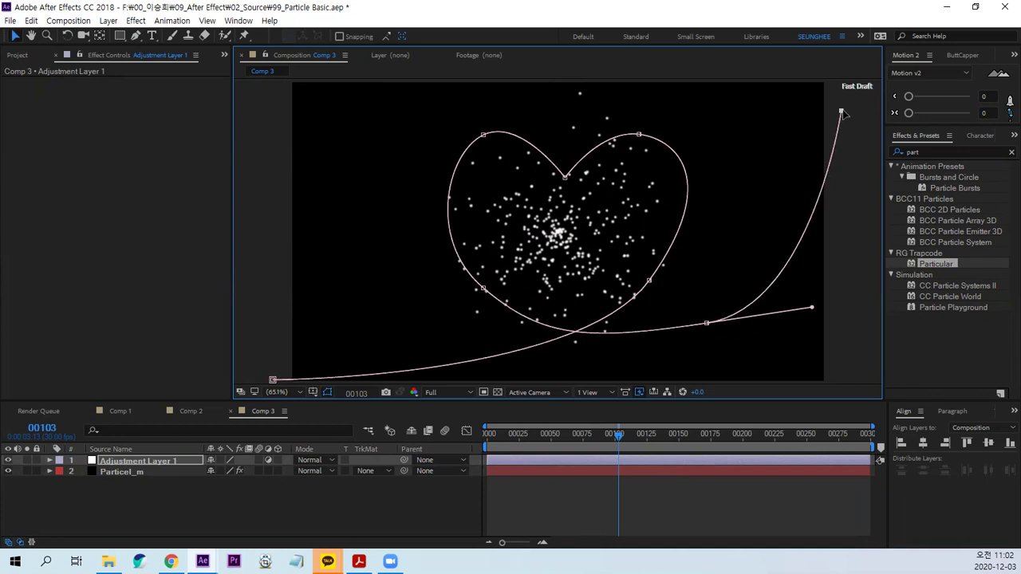
Select the heart Mask Path on Adjustment Layer 1
{"action": "left_click", "coordinate": [152, 463]}
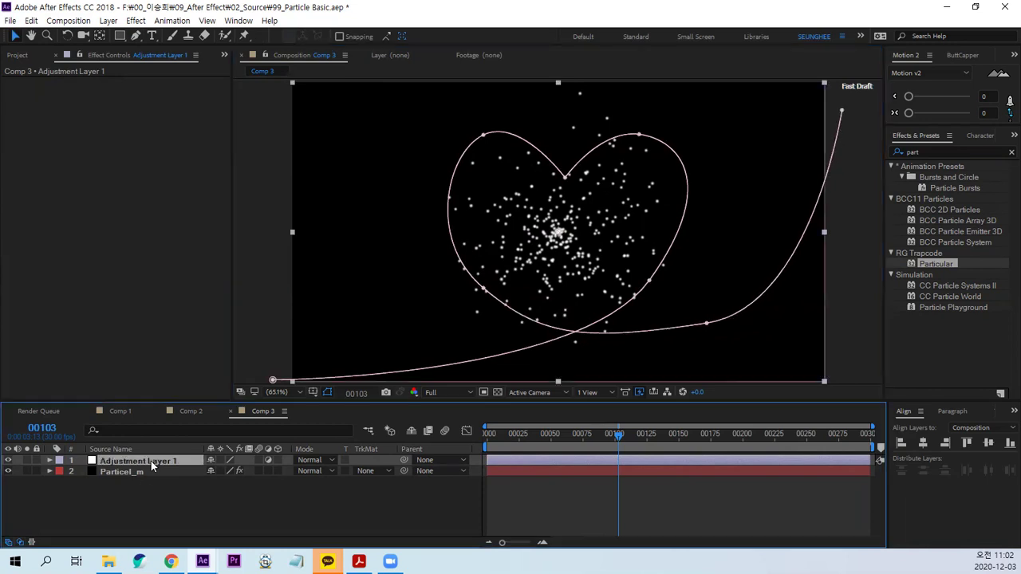
{"action": "key", "text": "m"}
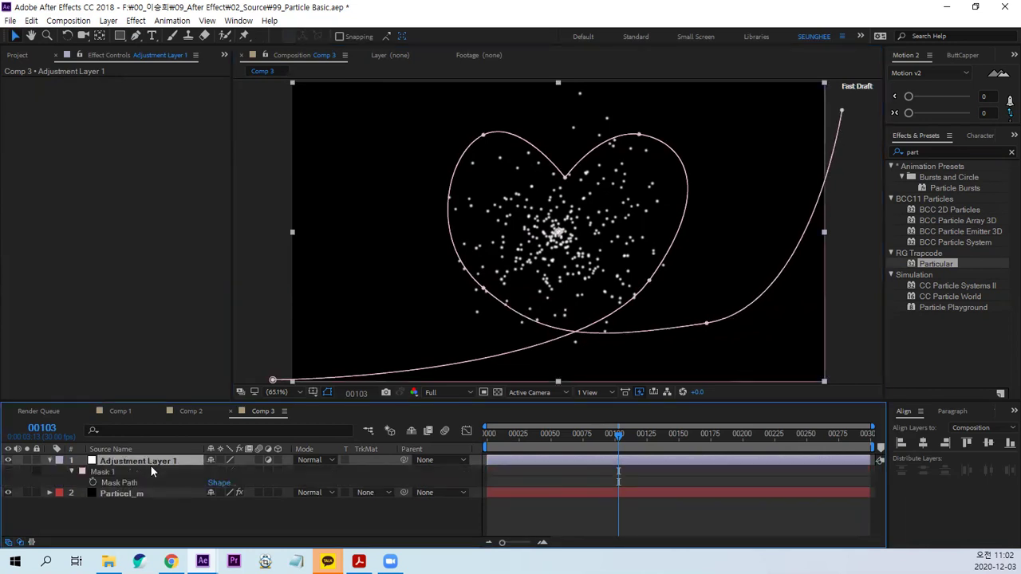
{"action": "left_click", "coordinate": [129, 483]}
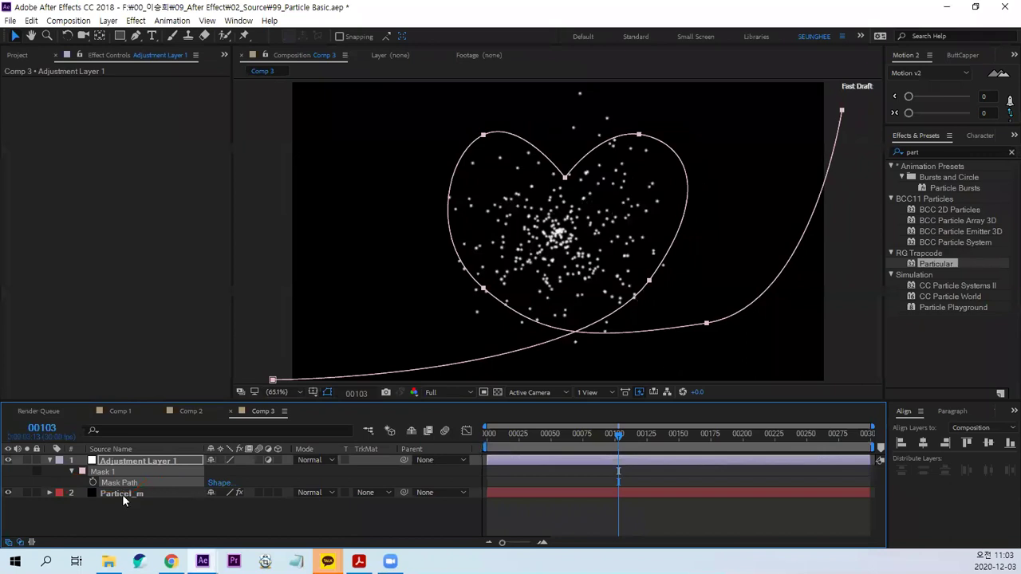
Paste the heart path into Particel_m's emitter Position at frame 0
{"action": "left_click", "coordinate": [124, 495]}
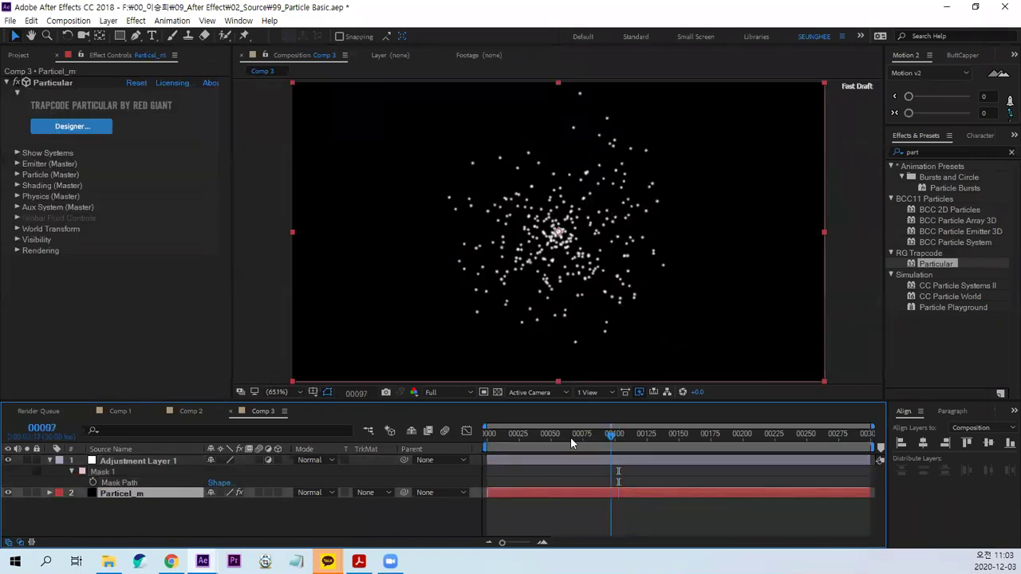
{"action": "left_click_drag", "start_coordinate": [618, 432], "coordinate": [360, 506]}
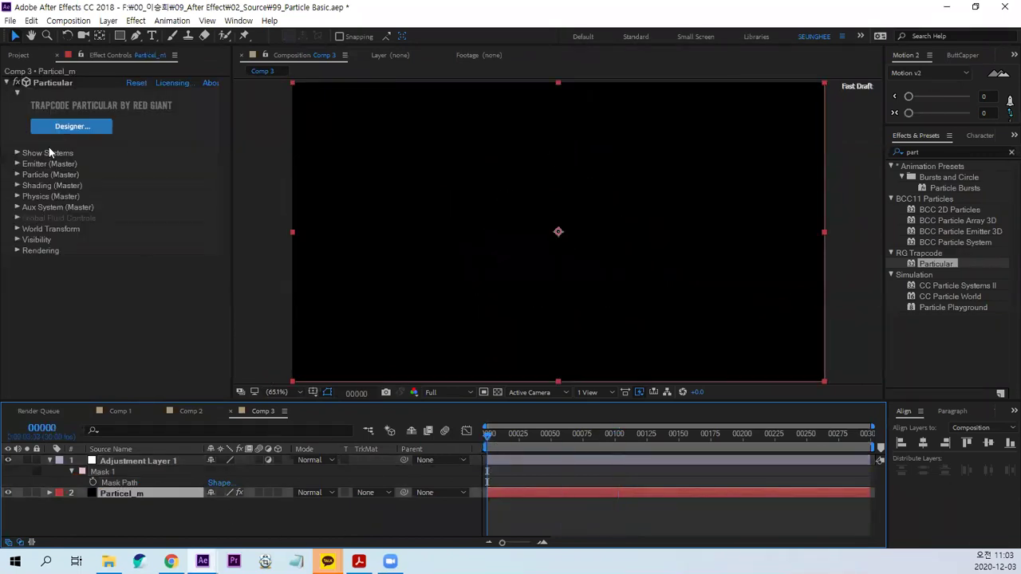
{"action": "left_click", "coordinate": [17, 164]}
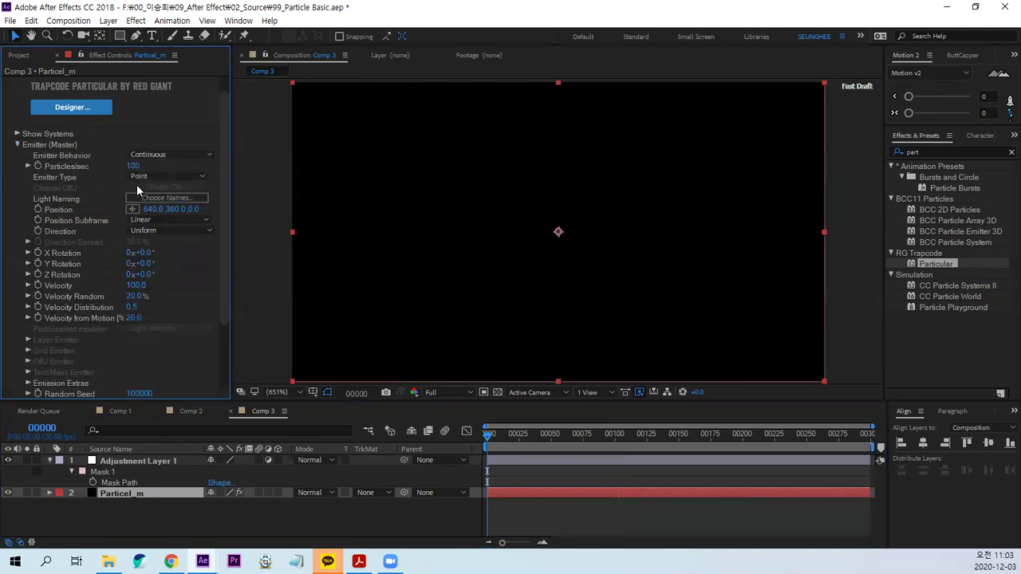
{"action": "left_click", "coordinate": [54, 211]}
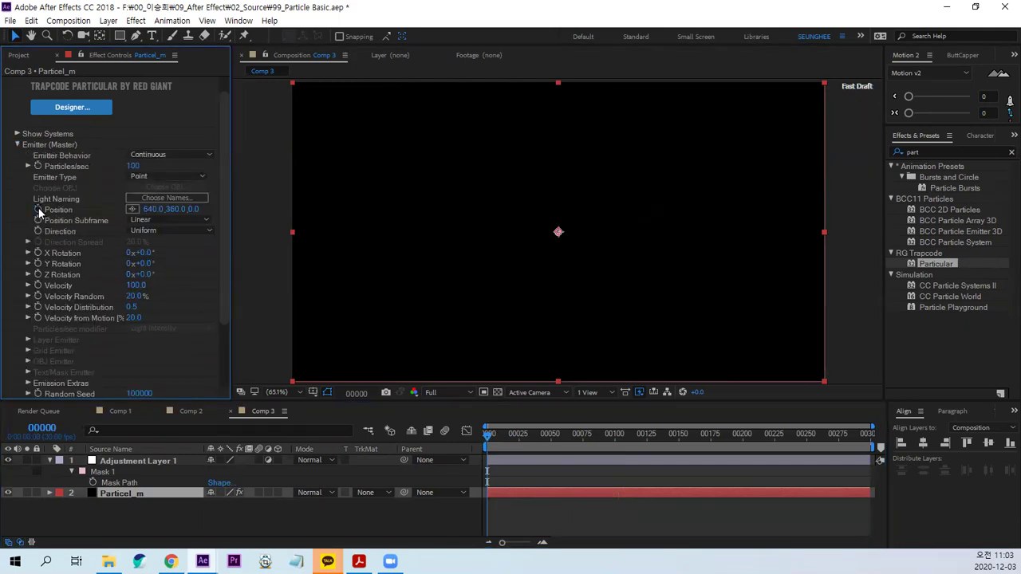
{"action": "left_click", "coordinate": [119, 495]}
{"action": "key", "text": "u"}
{"action": "left_click", "coordinate": [132, 516]}
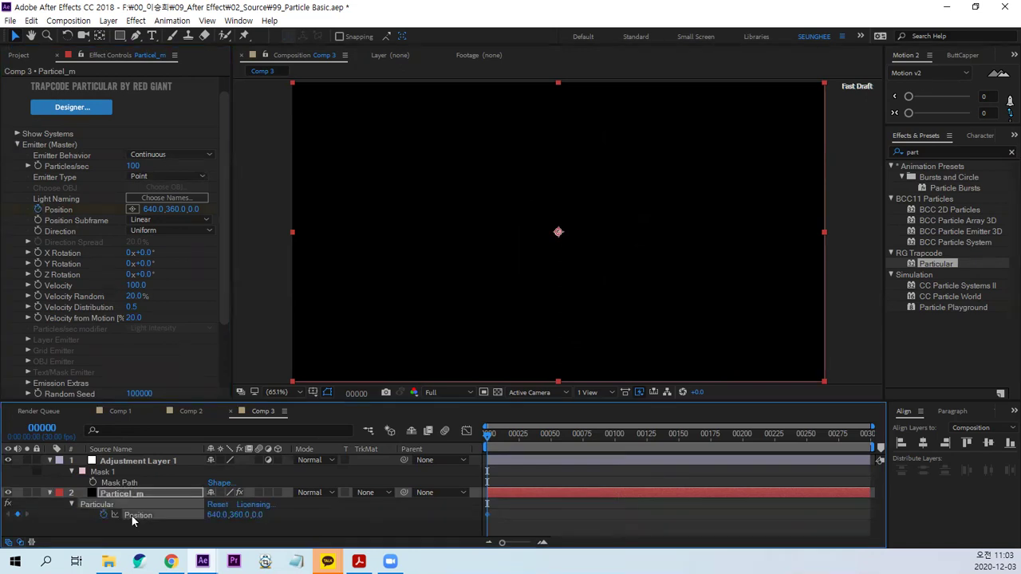
{"action": "key", "text": "ctrl+v"}
{"action": "left_click_drag", "start_coordinate": [489, 441], "coordinate": [616, 448]}
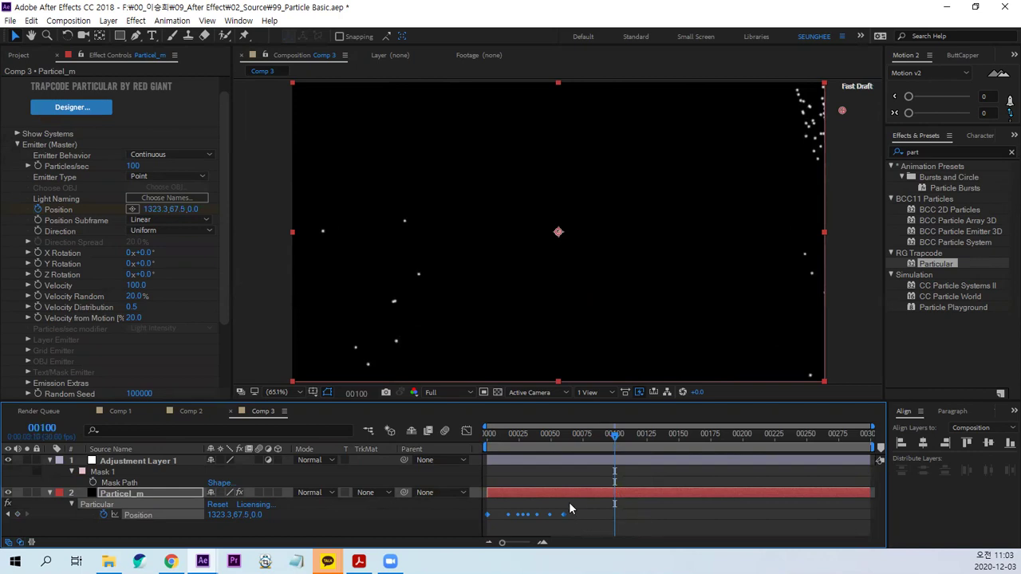
{"action": "left_click_drag", "start_coordinate": [602, 521], "coordinate": [615, 521]}
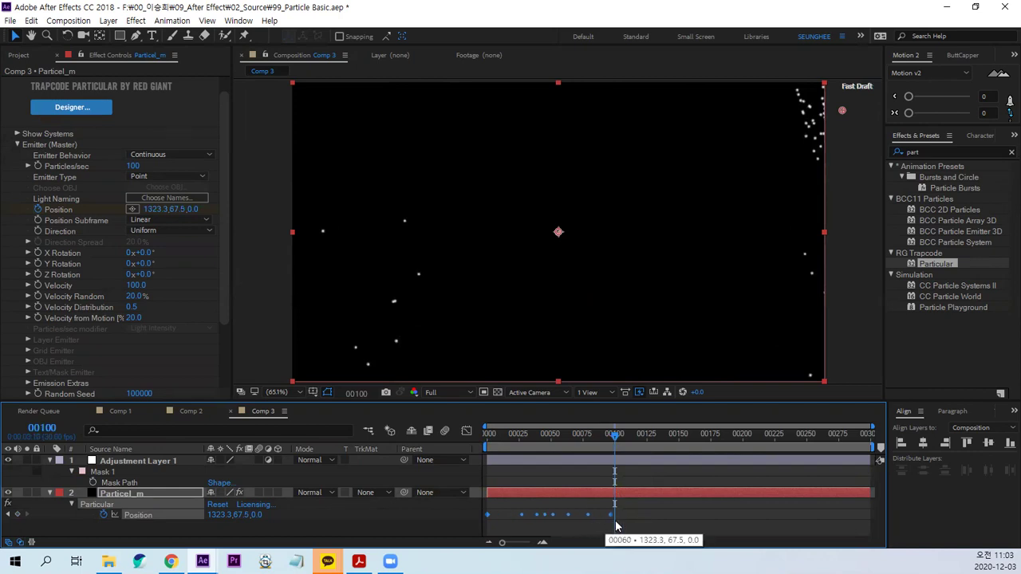
{"action": "key", "text": "Home"}
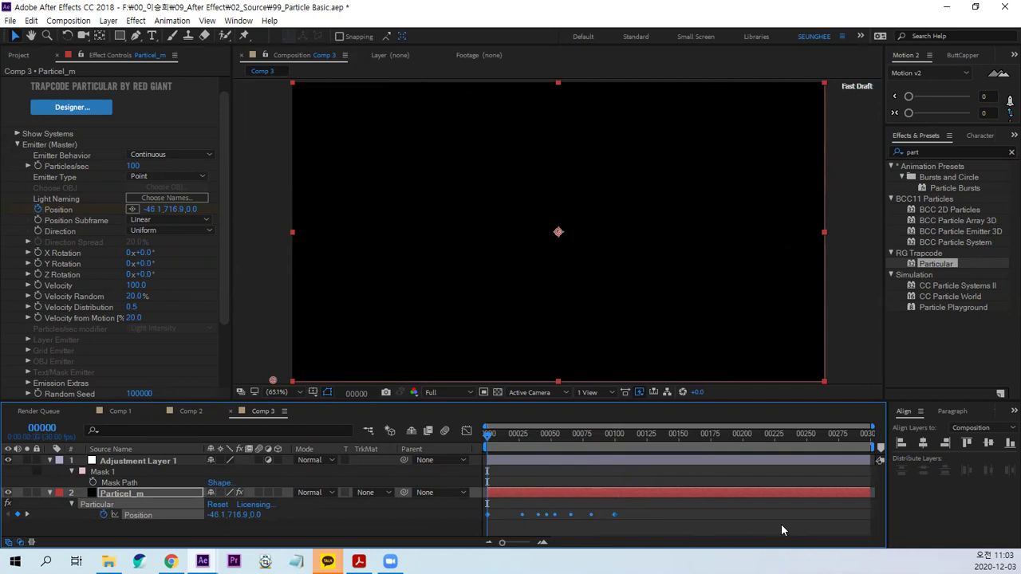
{"action": "key", "text": "space"}
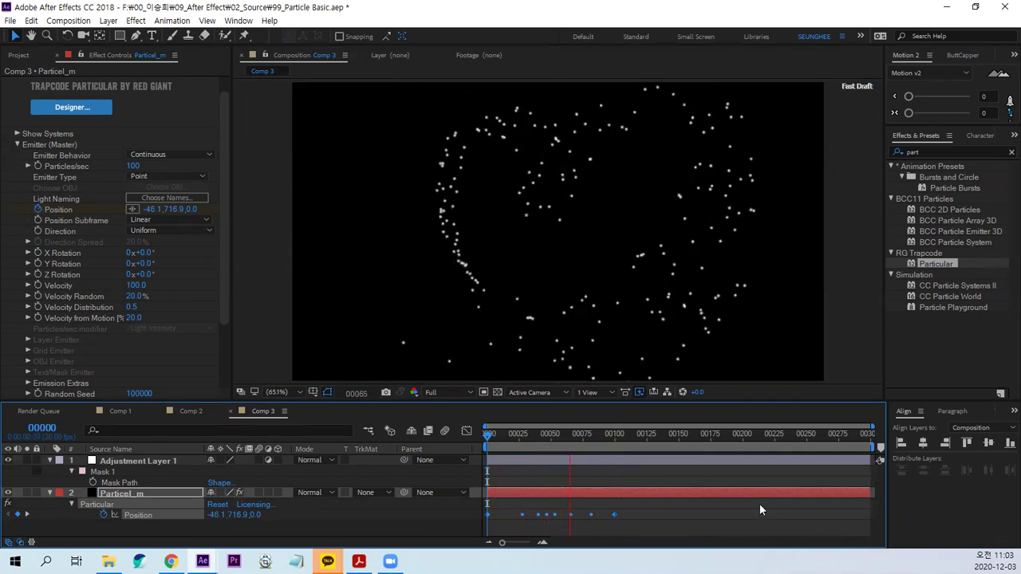
{"action": "left_click_drag", "start_coordinate": [593, 436], "coordinate": [540, 449]}
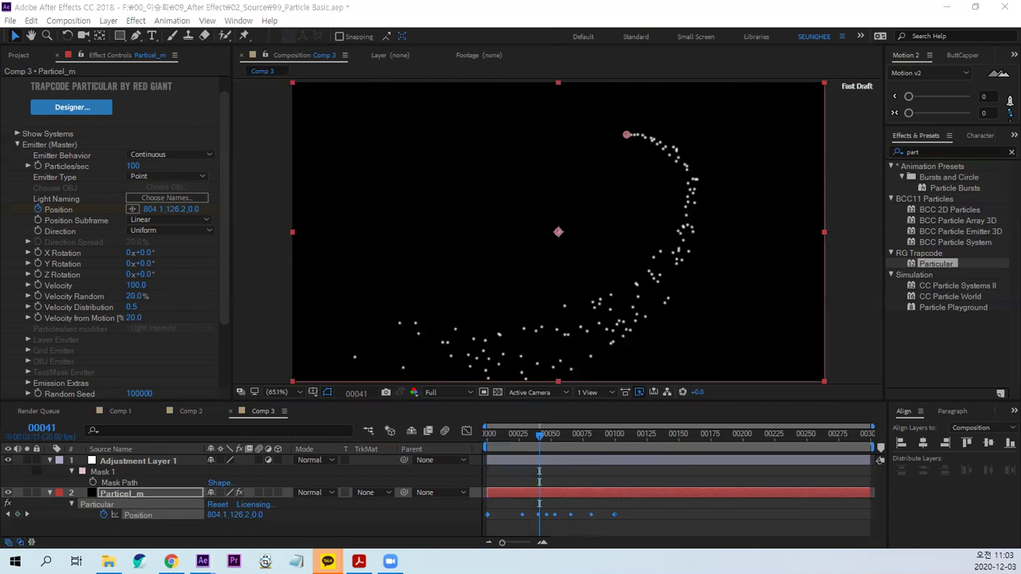
Set Particles/sec to 400 and emitter Velocity to 20
{"action": "left_click", "coordinate": [132, 166]}
{"action": "type", "text": "4"}
{"action": "key", "text": "Return"}
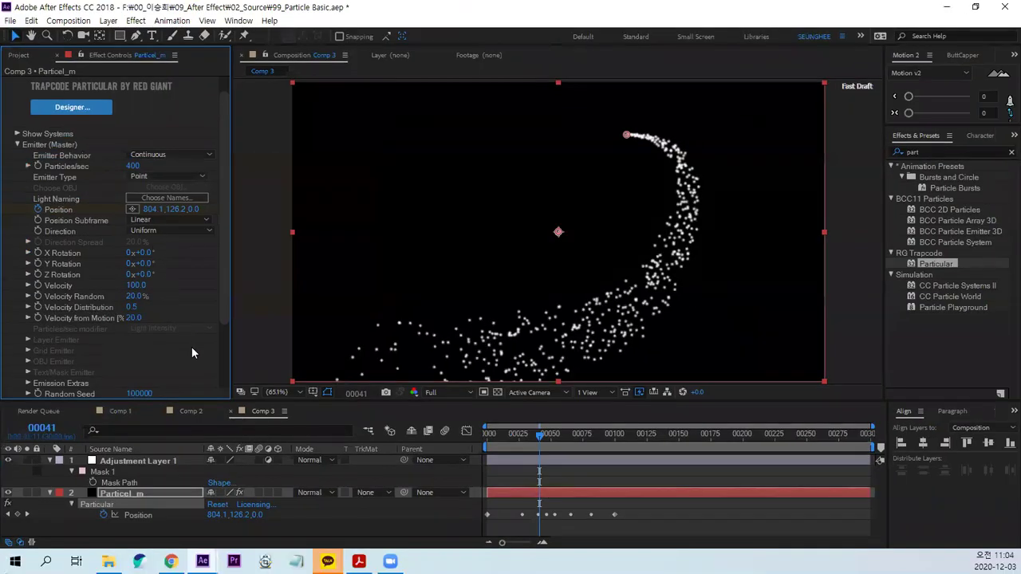
{"action": "left_click", "coordinate": [135, 285]}
{"action": "type", "text": "10"}
{"action": "key", "text": "Return"}
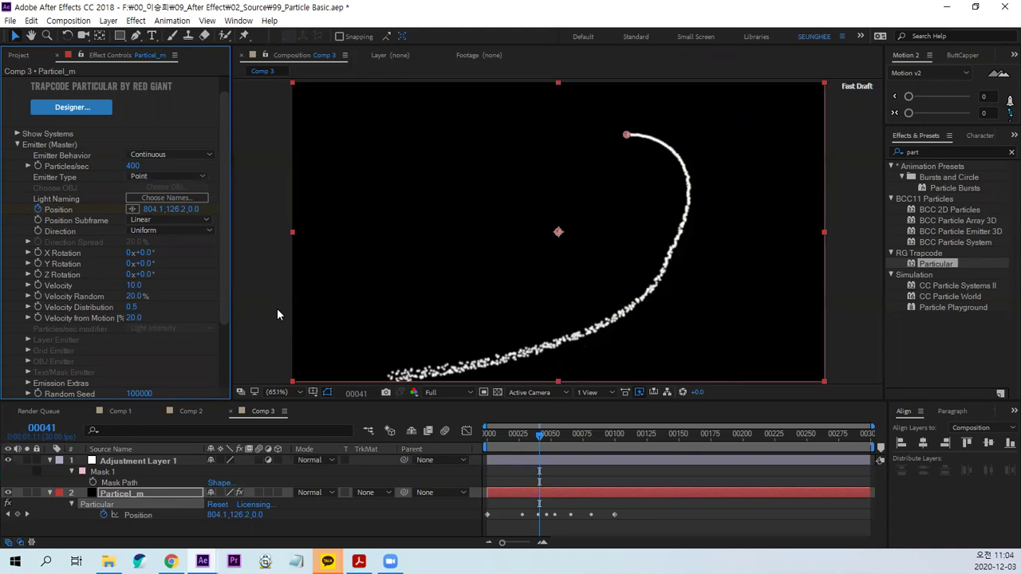
{"action": "left_click", "coordinate": [133, 286]}
{"action": "type", "text": "20"}
{"action": "key", "text": "Return"}
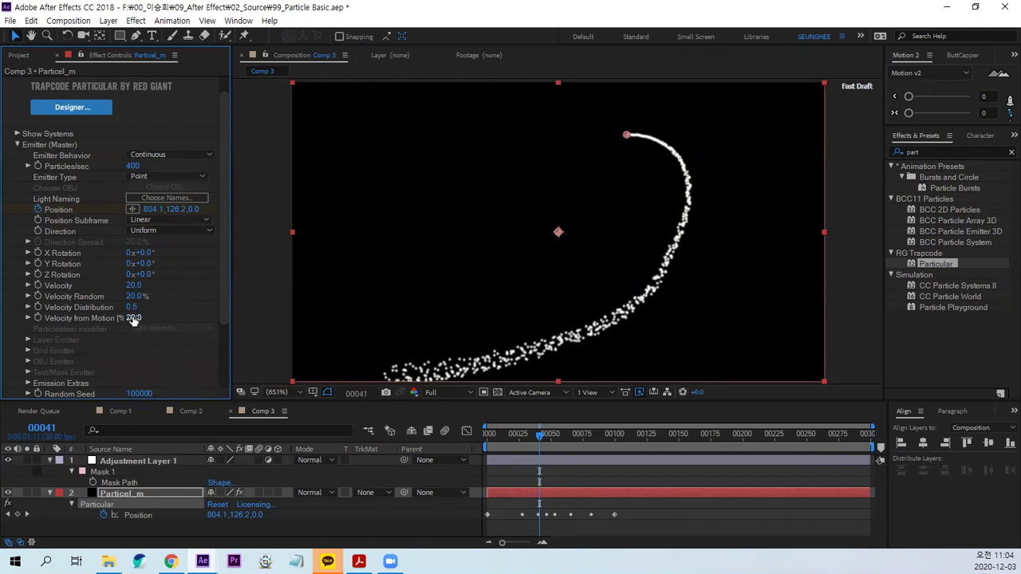
Set Velocity from Motion to -10 and scrub to frame 72 to review the trail
{"action": "left_click_drag", "start_coordinate": [488, 445], "coordinate": [631, 450]}
{"action": "left_click", "coordinate": [560, 437]}
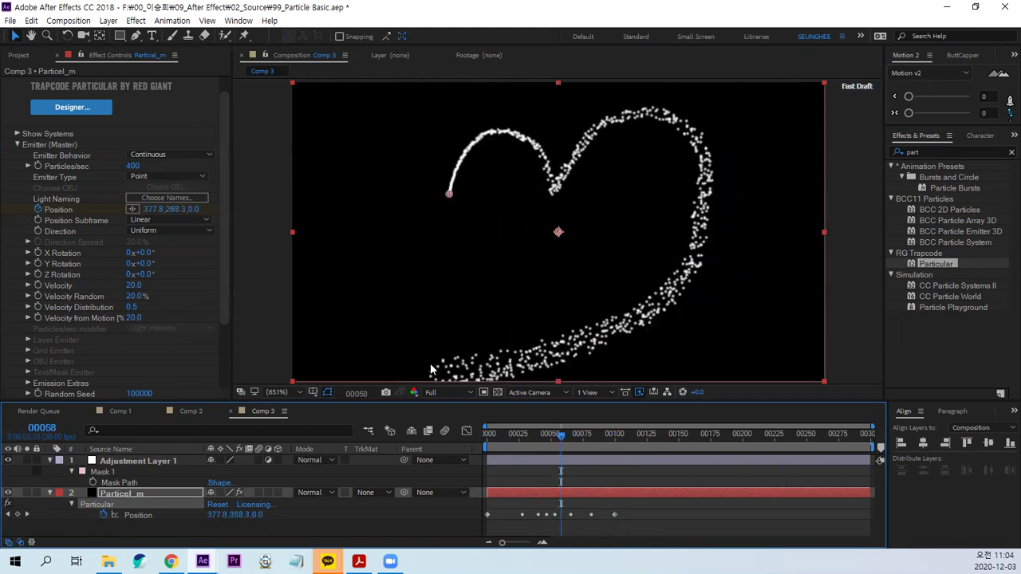
{"action": "left_click", "coordinate": [134, 318]}
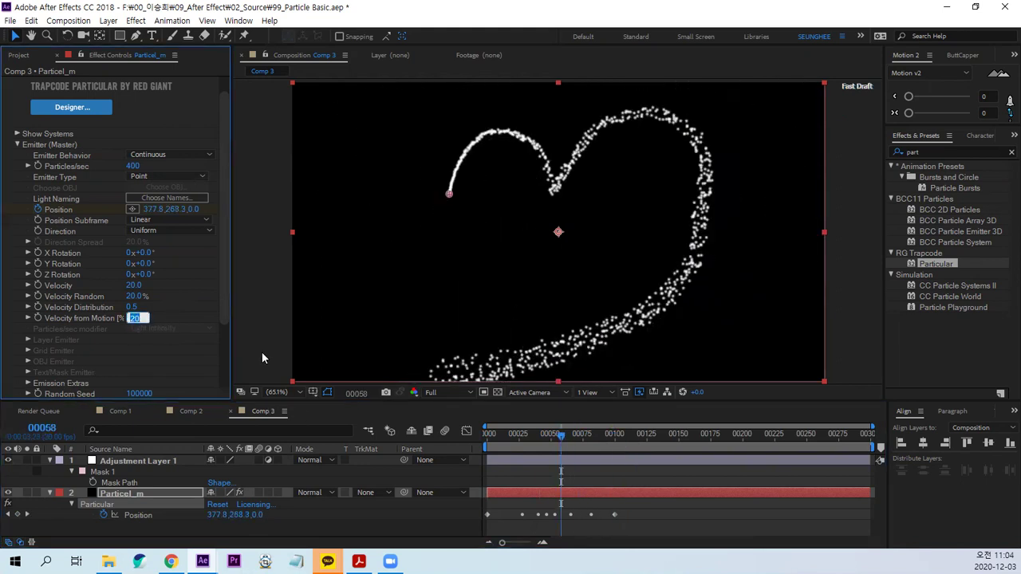
{"action": "type", "text": "-"}
{"action": "type", "text": "10"}
{"action": "key", "text": "Return"}
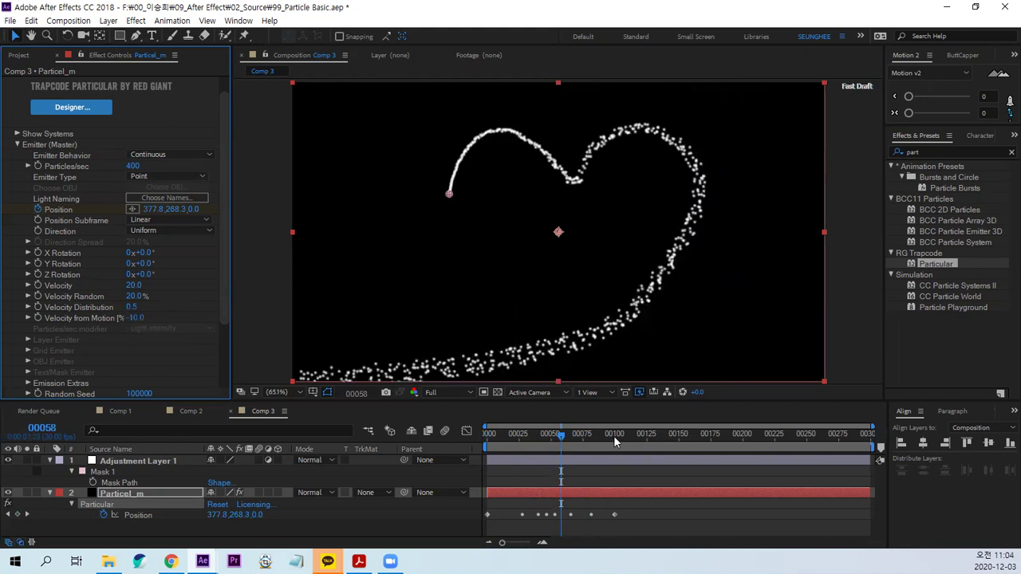
{"action": "left_click_drag", "start_coordinate": [567, 436], "coordinate": [565, 461]}
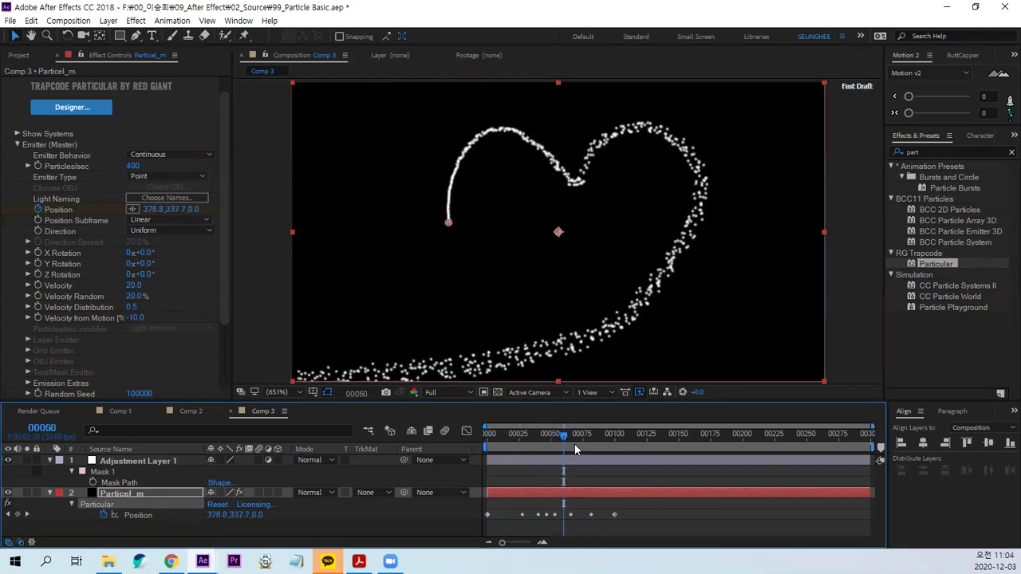
{"action": "left_click_drag", "start_coordinate": [574, 445], "coordinate": [579, 452]}
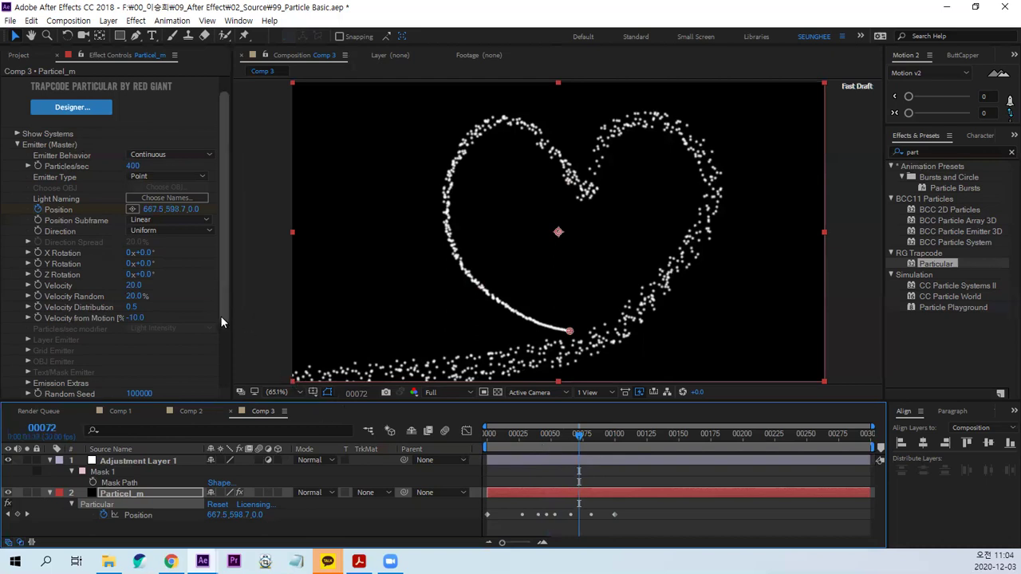
{"action": "scroll", "coordinate": [213, 361], "scroll_direction": "down", "scroll_amount": 1}
{"action": "scroll", "coordinate": [213, 361], "scroll_direction": "down", "scroll_amount": 3}
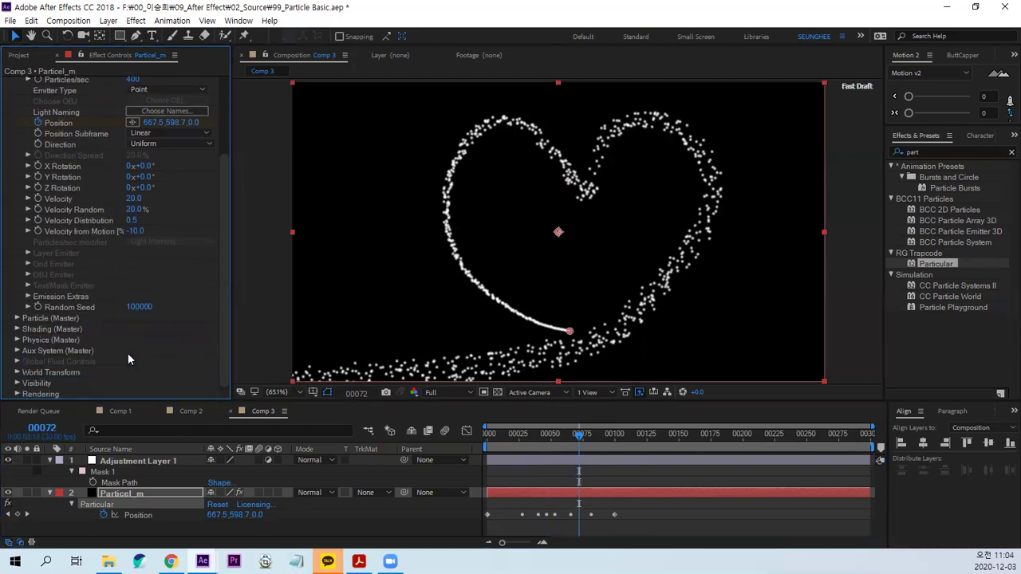
Set Particle (Master) Life to 5 seconds
{"action": "left_click", "coordinate": [17, 319]}
{"action": "scroll", "coordinate": [164, 319], "scroll_direction": "down", "scroll_amount": 8}
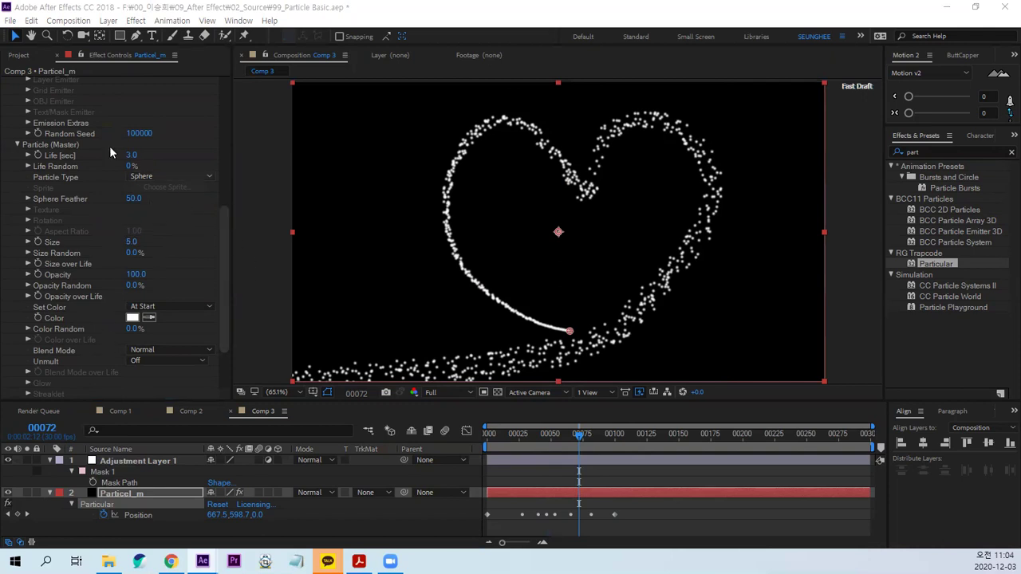
{"action": "left_click", "coordinate": [132, 156]}
{"action": "type", "text": "5"}
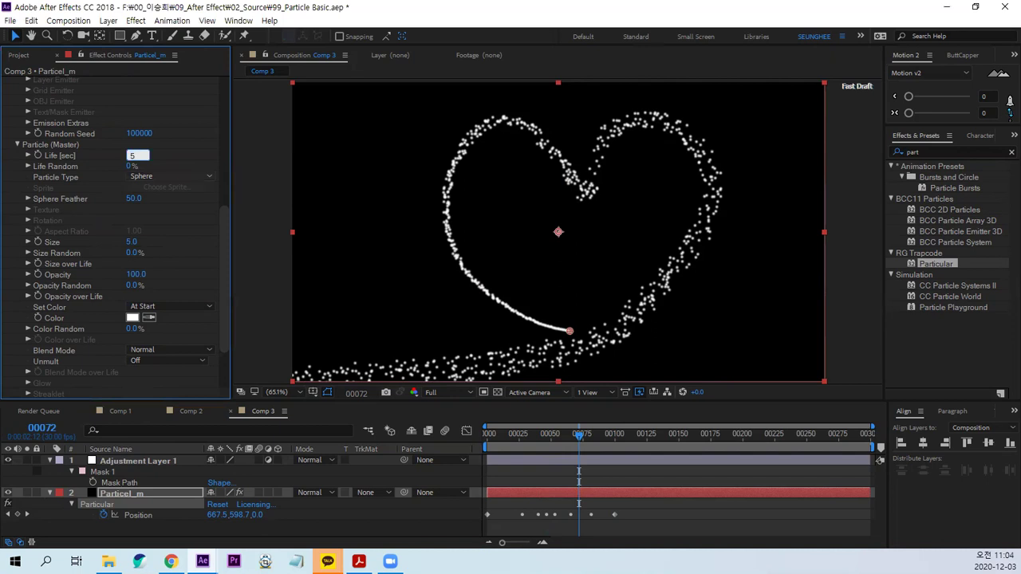
{"action": "key", "text": "Return"}
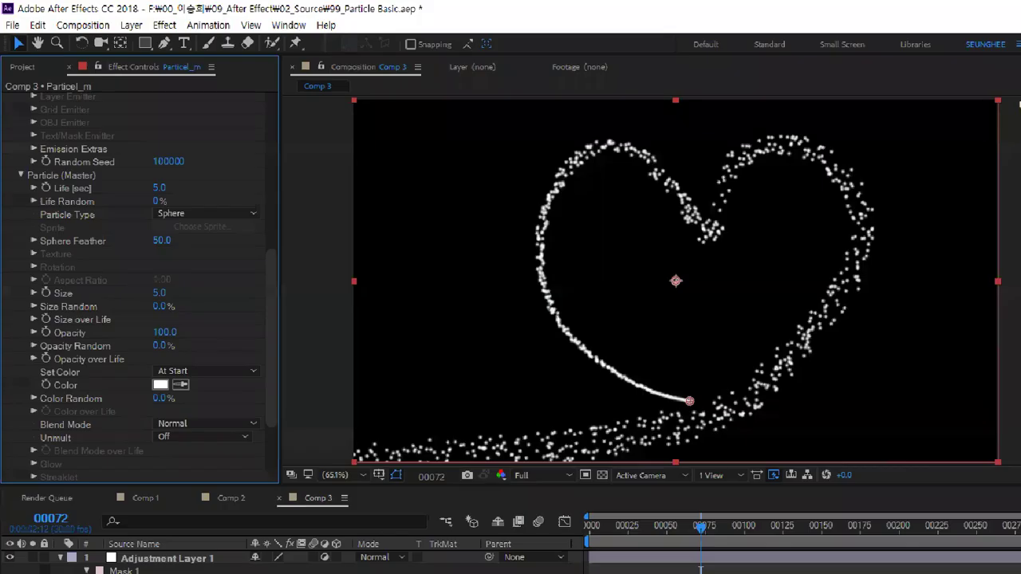
Set the particle Size to 7
{"action": "left_click_drag", "start_coordinate": [57, 312], "coordinate": [301, 327]}
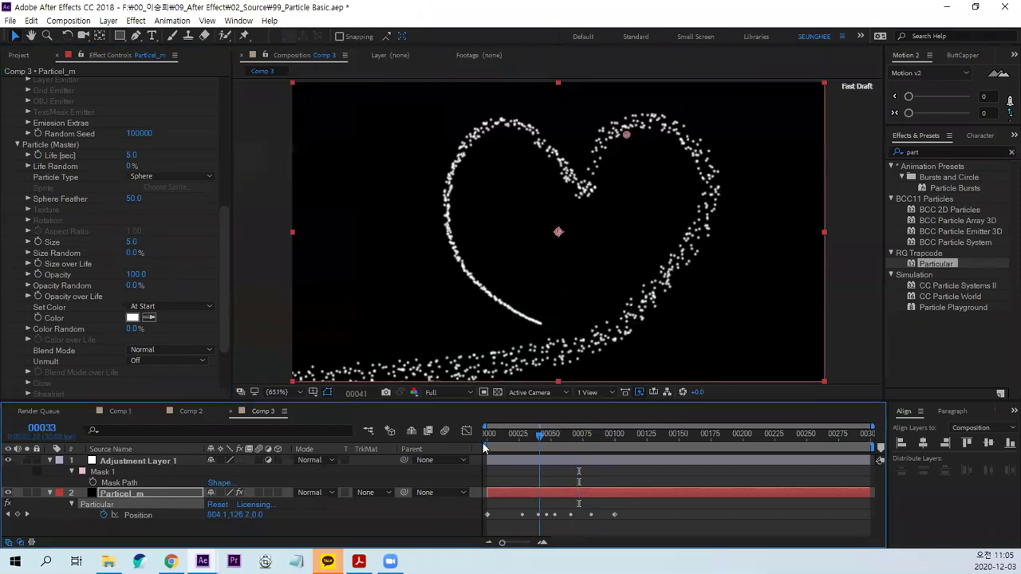
{"action": "mouse_move", "coordinate": [581, 435]}
{"action": "left_mouse_down"}
{"action": "mouse_move", "coordinate": [498, 449]}
{"action": "mouse_move", "coordinate": [574, 444]}
{"action": "mouse_move", "coordinate": [565, 444]}
{"action": "left_mouse_up"}
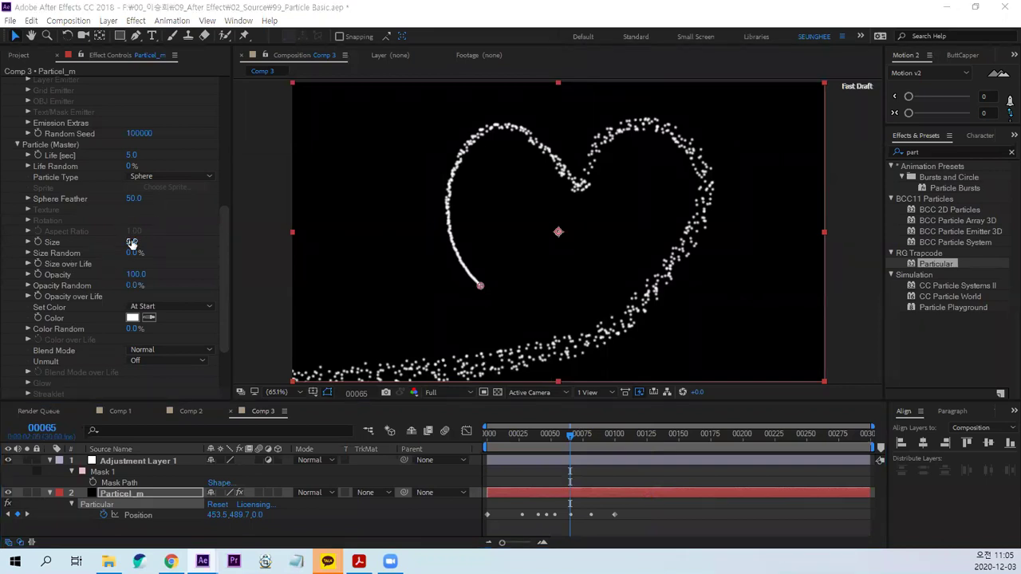
{"action": "left_click", "coordinate": [208, 255]}
{"action": "left_click", "coordinate": [131, 242]}
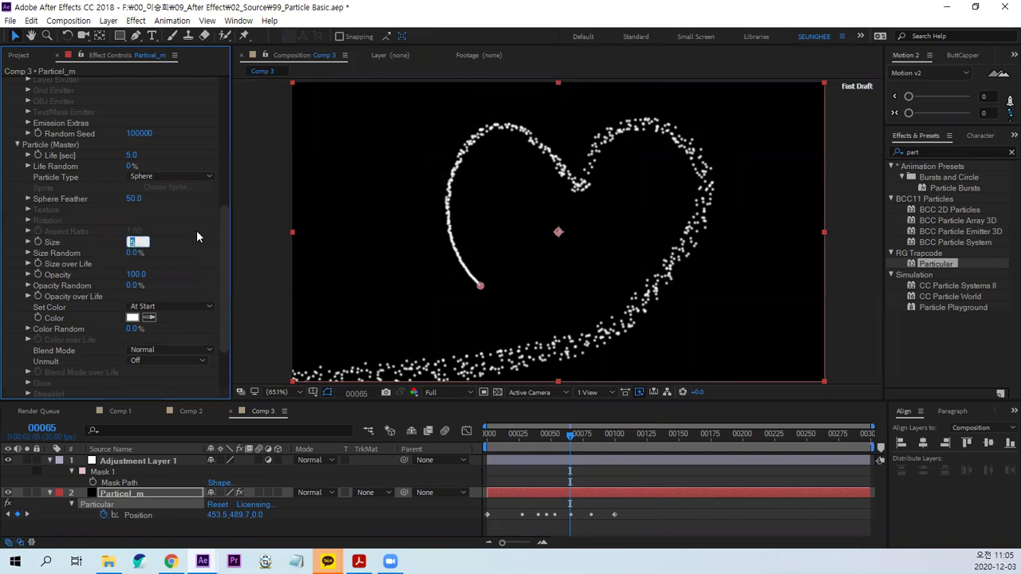
{"action": "type", "text": "7"}
{"action": "key", "text": "Return"}
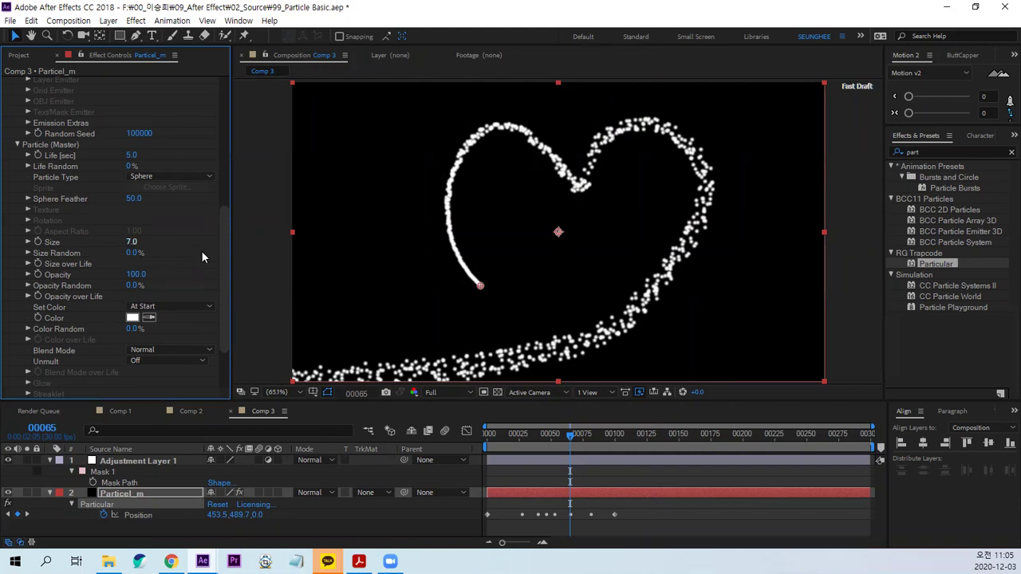
{"action": "scroll", "coordinate": [220, 218], "scroll_direction": "down", "scroll_amount": 2}
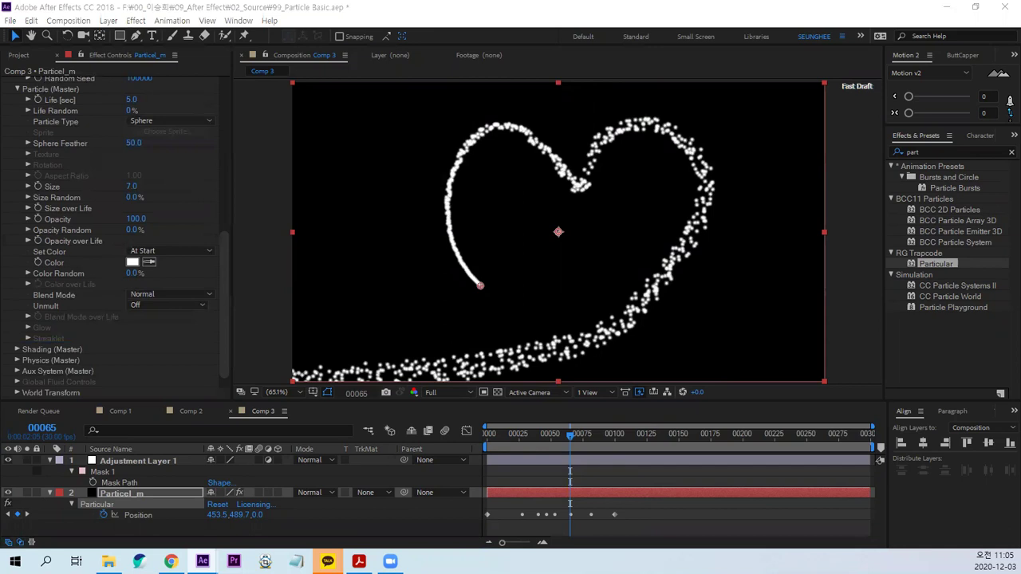
Set the particle colour mode to Over Life
{"action": "left_click", "coordinate": [162, 252]}
{"action": "left_click", "coordinate": [164, 278]}
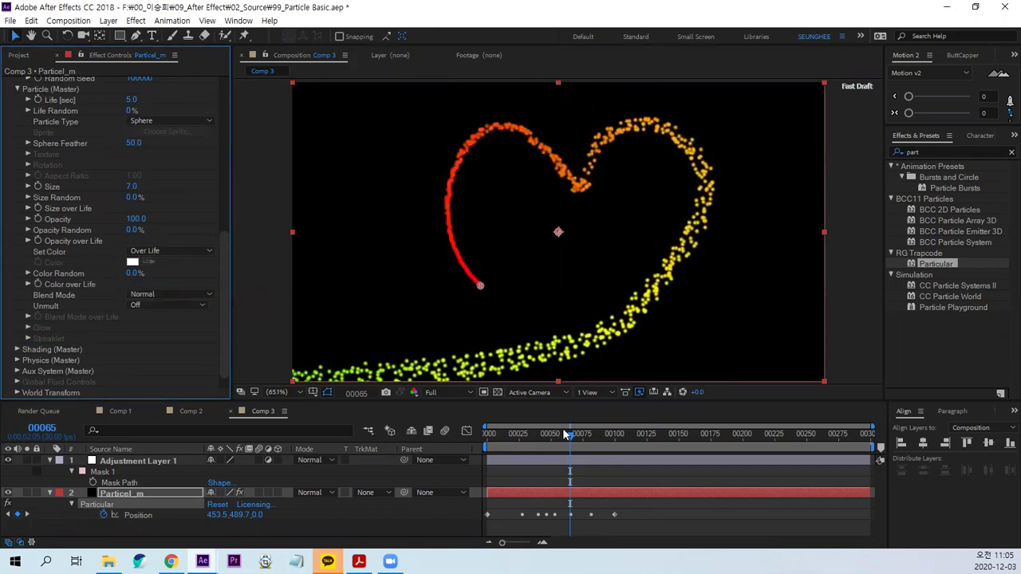
{"action": "left_click_drag", "start_coordinate": [578, 438], "coordinate": [589, 451]}
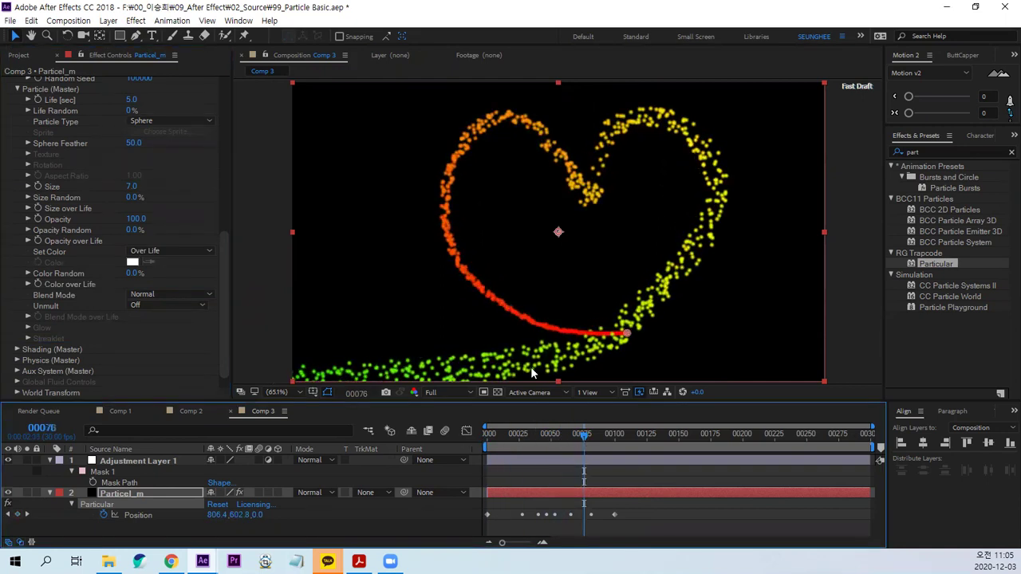
Edit the Color over Life ramp: remove yellow and green, shift cyan left, make red white
{"action": "left_click", "coordinate": [28, 284]}
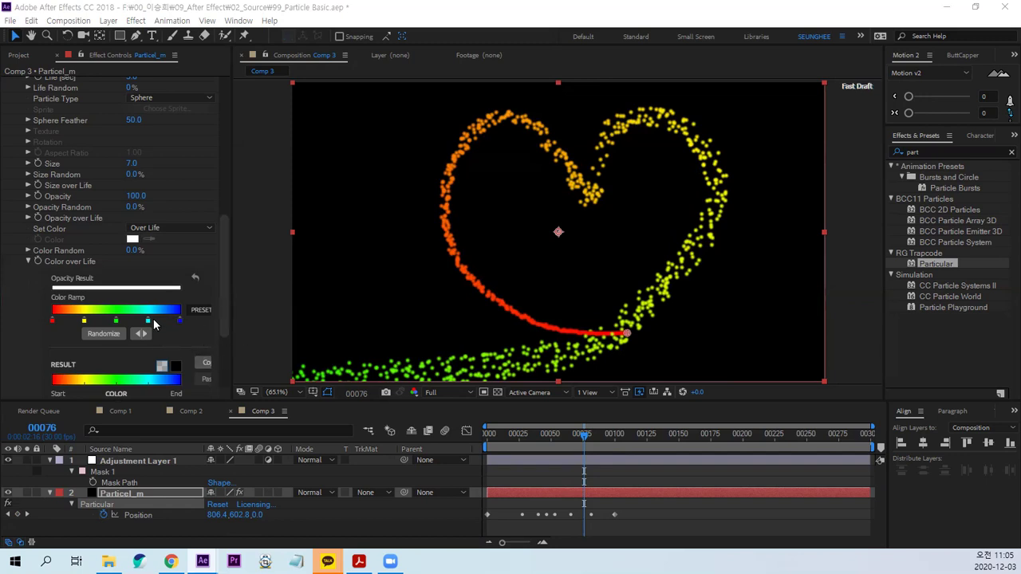
{"action": "left_click_drag", "start_coordinate": [83, 322], "coordinate": [55, 360]}
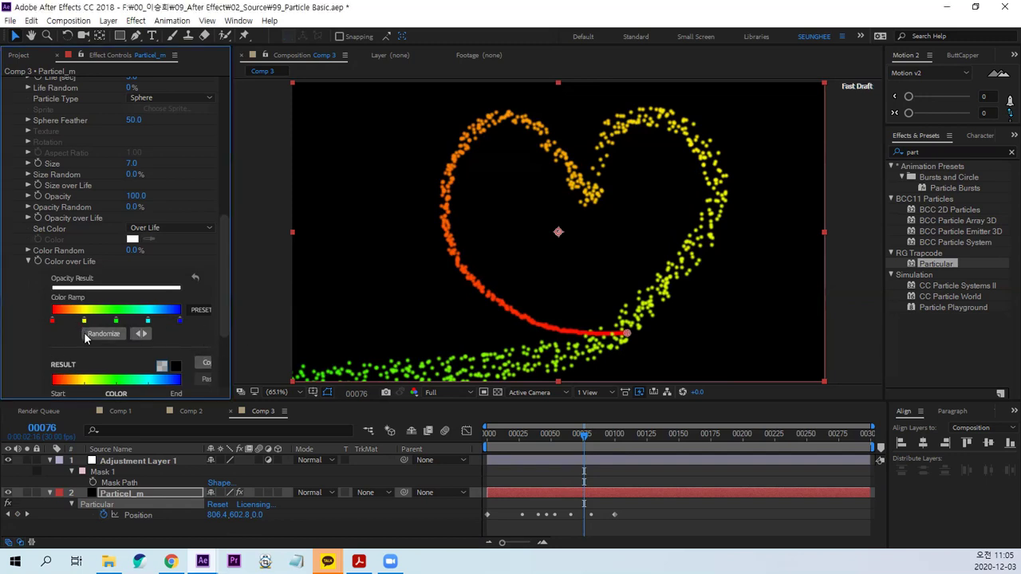
{"action": "left_click_drag", "start_coordinate": [116, 321], "coordinate": [104, 348]}
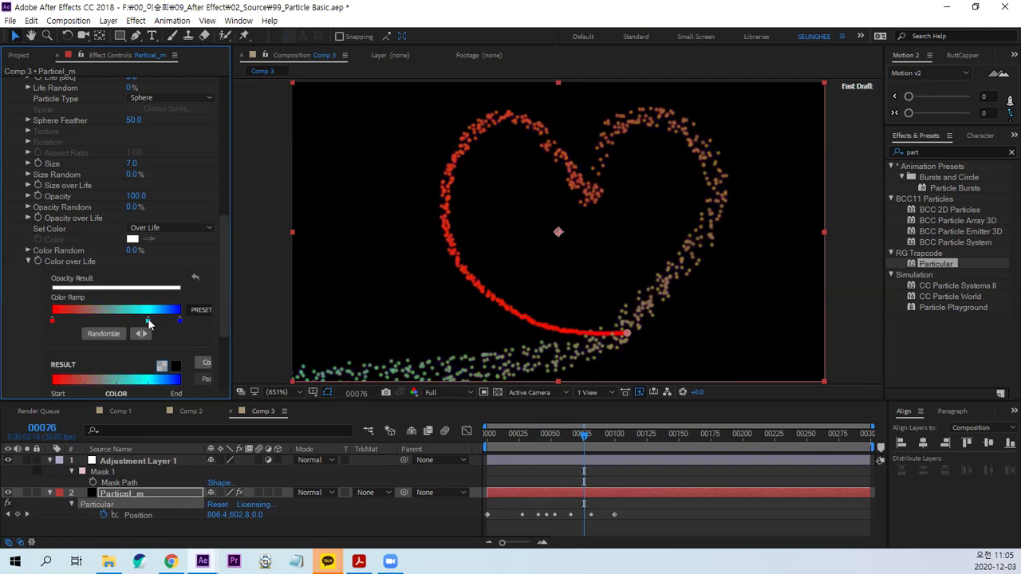
{"action": "left_click_drag", "start_coordinate": [148, 319], "coordinate": [86, 320]}
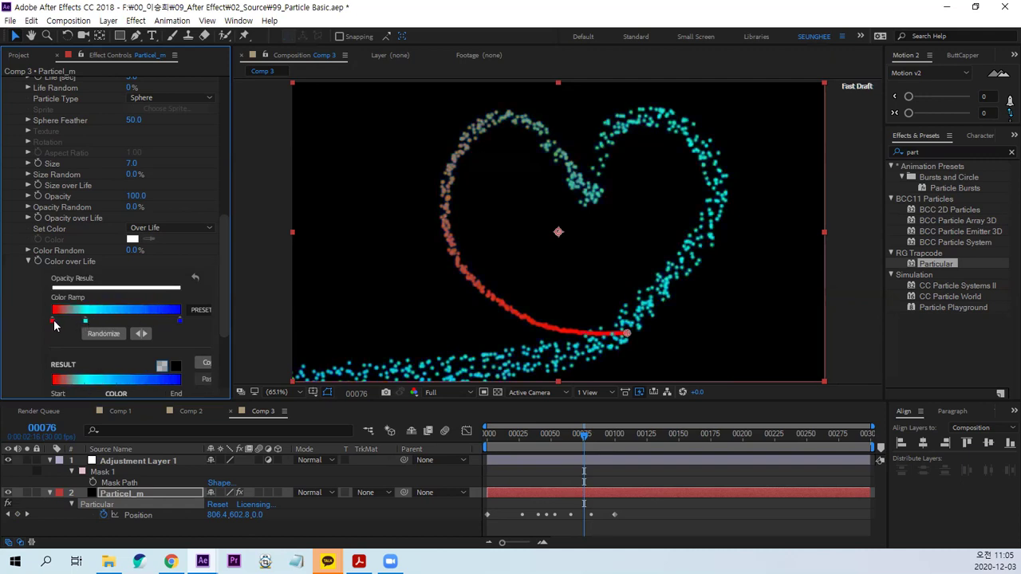
{"action": "double_click", "coordinate": [53, 322]}
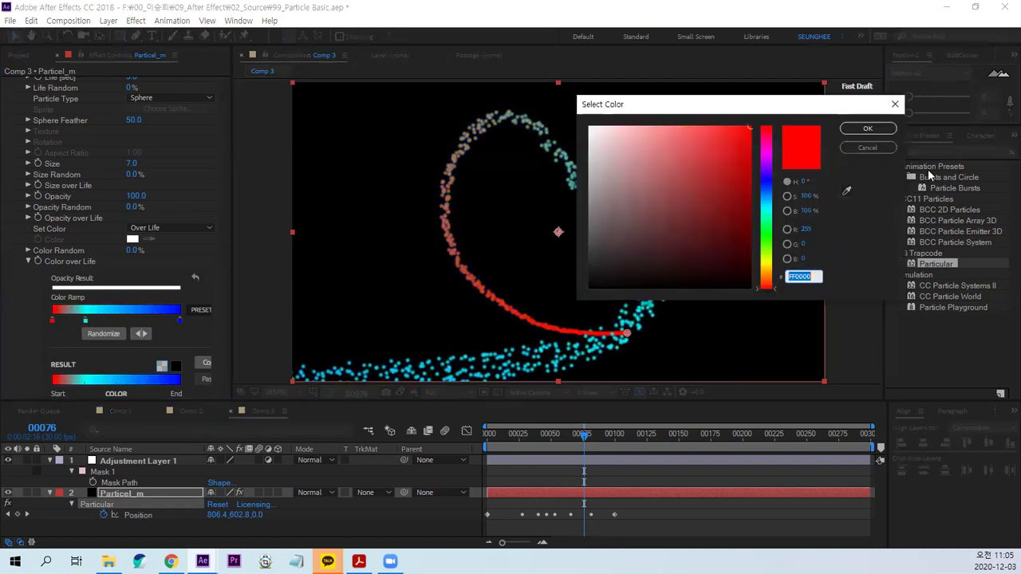
{"action": "left_click", "coordinate": [587, 129]}
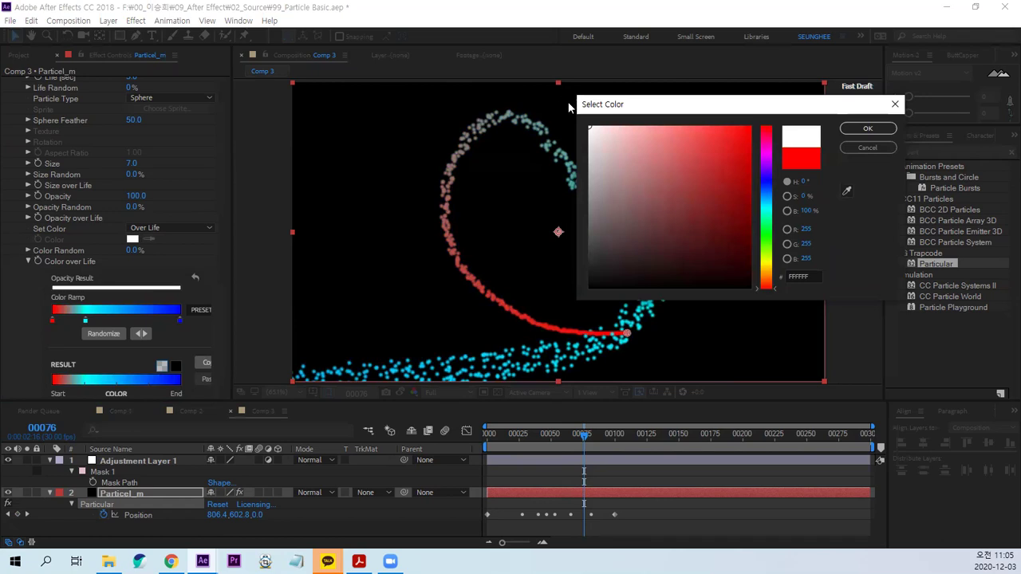
{"action": "left_click", "coordinate": [868, 129]}
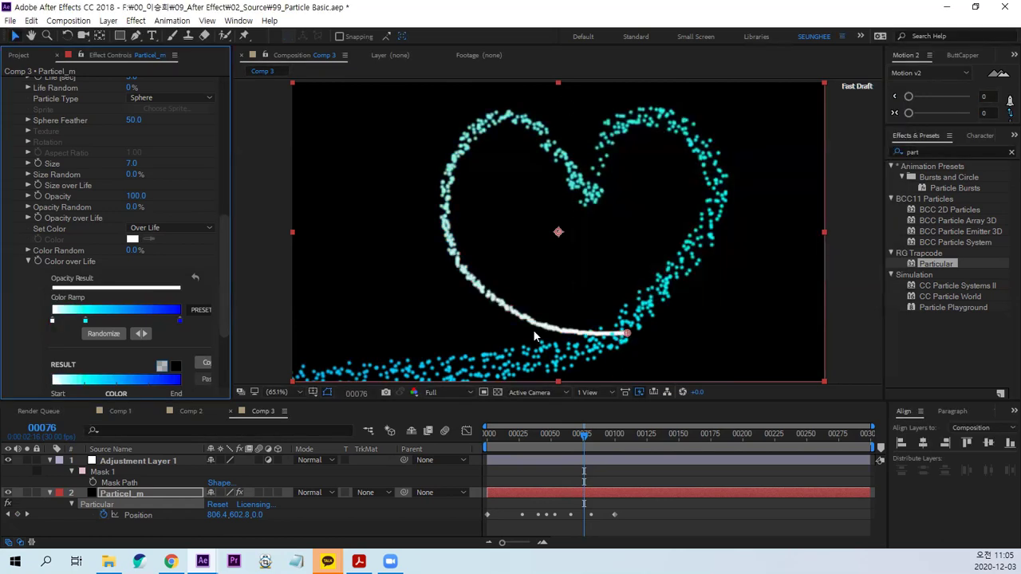
{"action": "left_click_drag", "start_coordinate": [91, 322], "coordinate": [89, 322]}
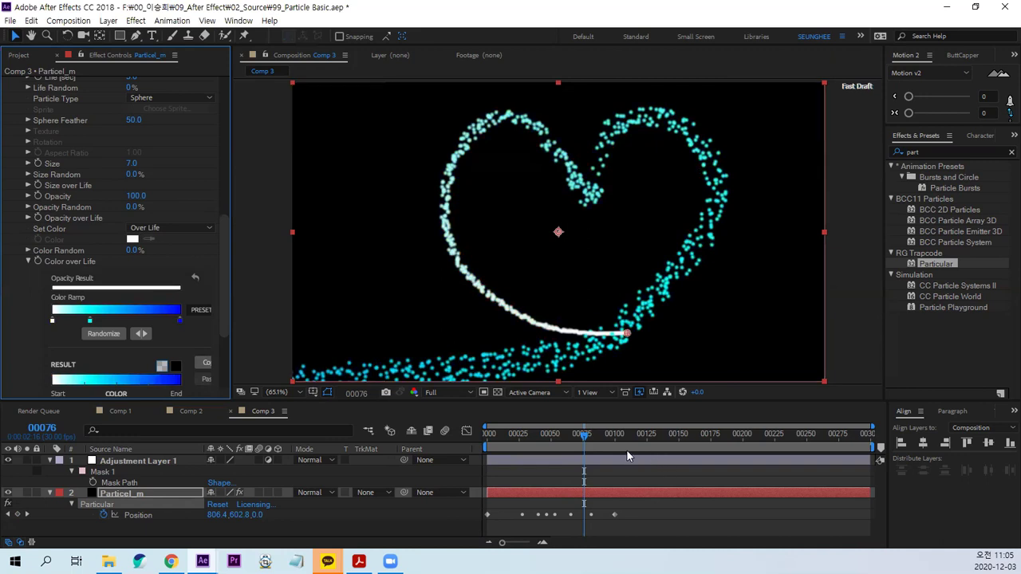
Preview the cyan heart from the start and stop at frame 69
{"action": "left_click_drag", "start_coordinate": [582, 438], "coordinate": [383, 456]}
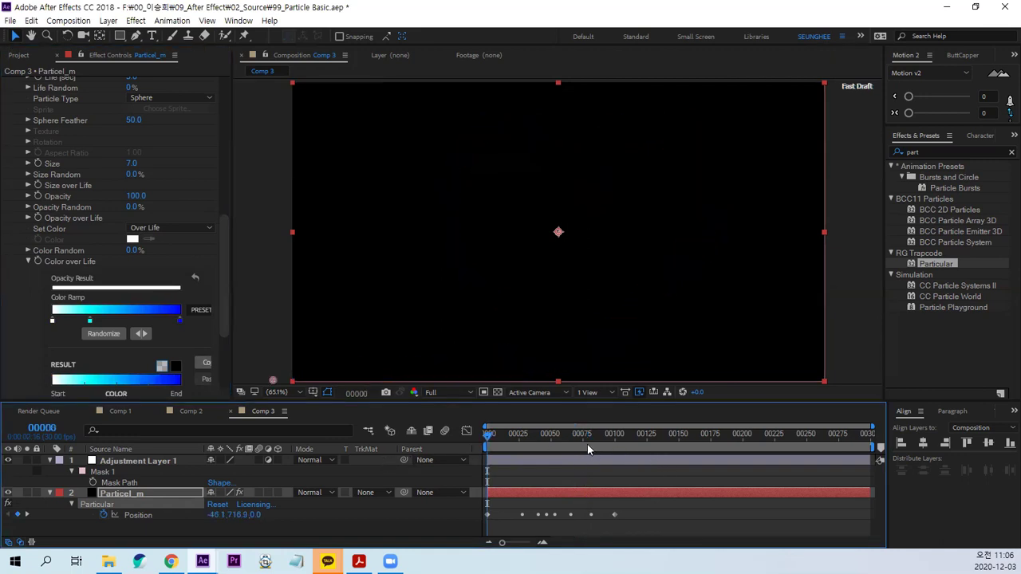
{"action": "key", "text": "space"}
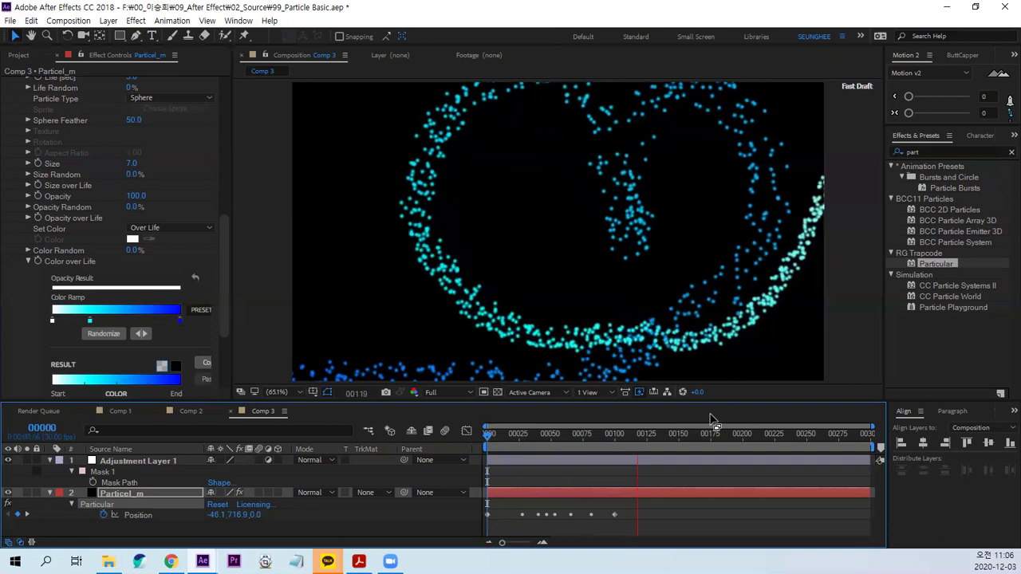
{"action": "left_click", "coordinate": [575, 433]}
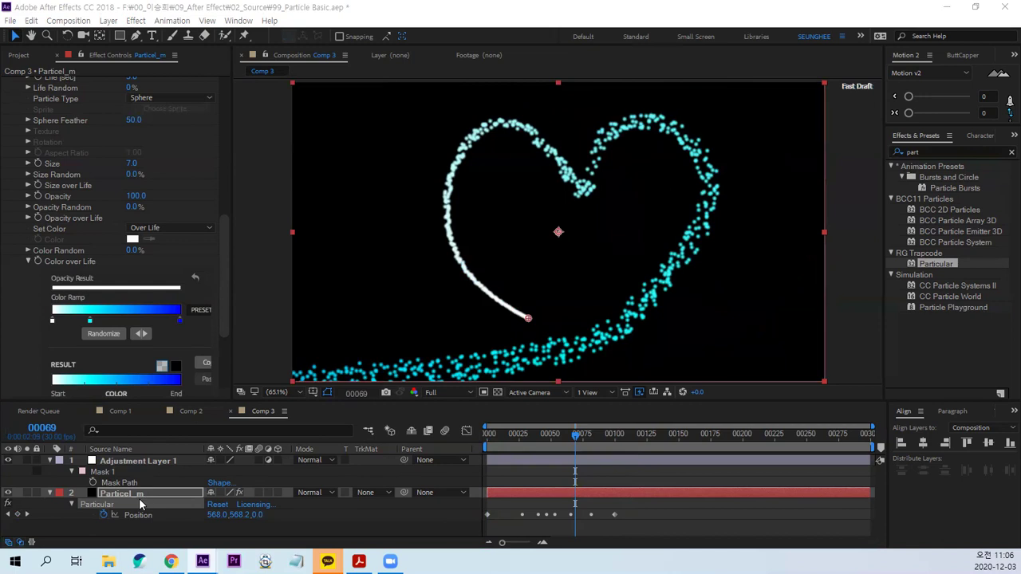
Reselect the Particel_m layer in the timeline
{"action": "left_click", "coordinate": [162, 496]}
{"action": "key", "text": "ctrl+1"}
{"action": "left_click_drag", "start_coordinate": [140, 501], "coordinate": [157, 498]}
{"action": "key", "text": "Escape"}
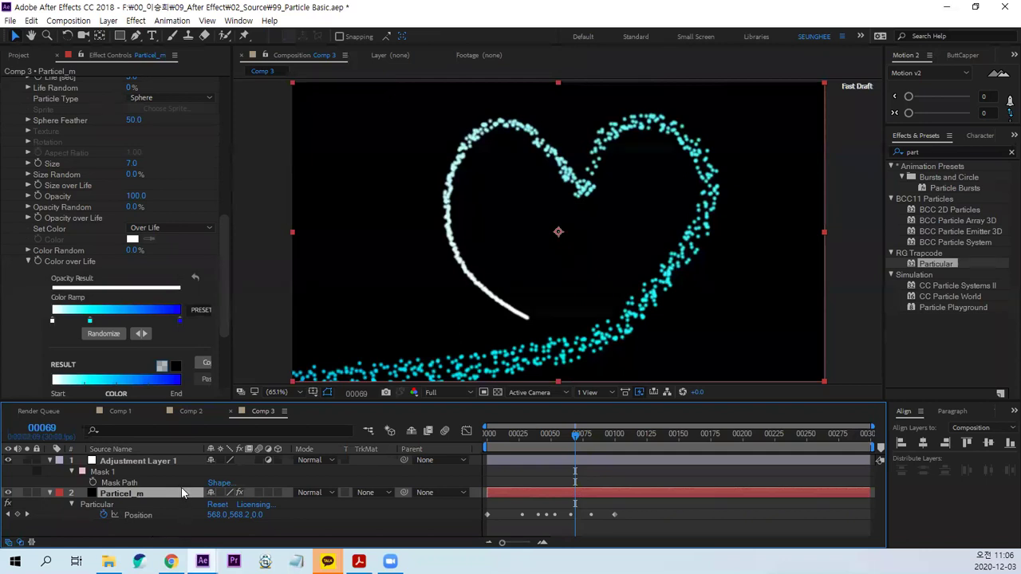
Duplicate Particel_m and rename the copy Particel_s
{"action": "key", "text": "ctrl+d"}
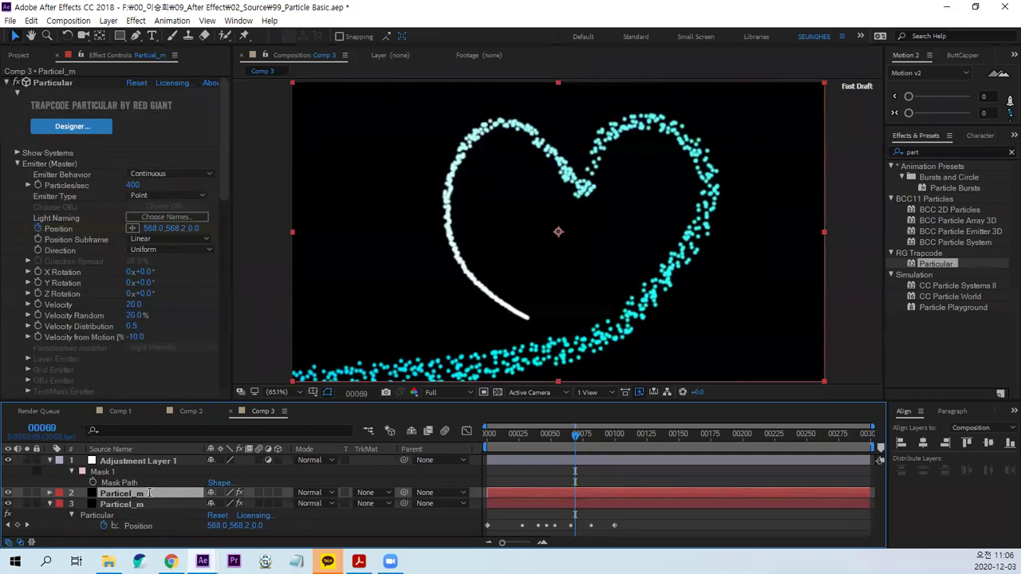
{"action": "key", "text": "Return"}
{"action": "key", "text": "BackSpace"}
{"action": "type", "text": "s"}
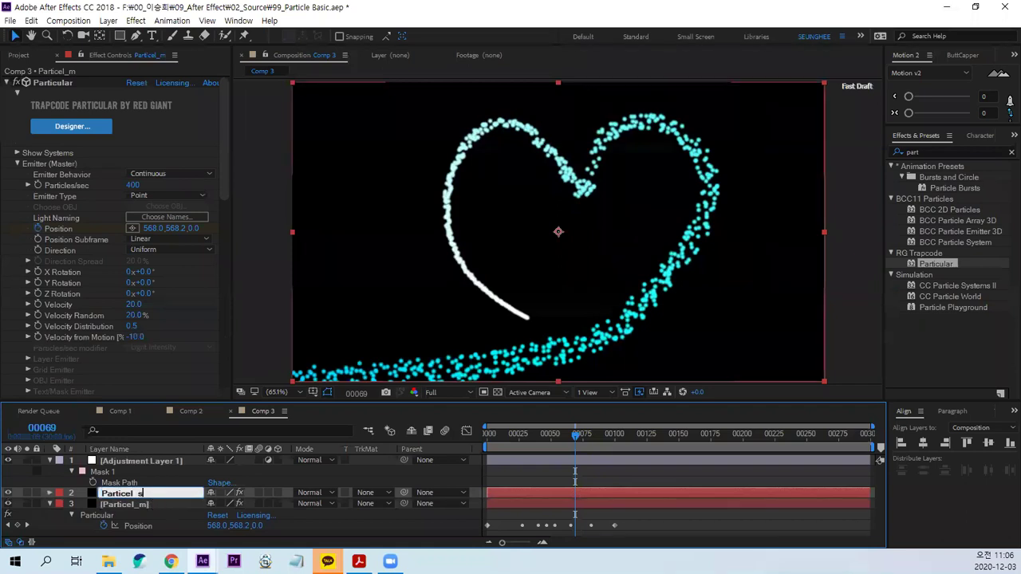
{"action": "key", "text": "Return"}
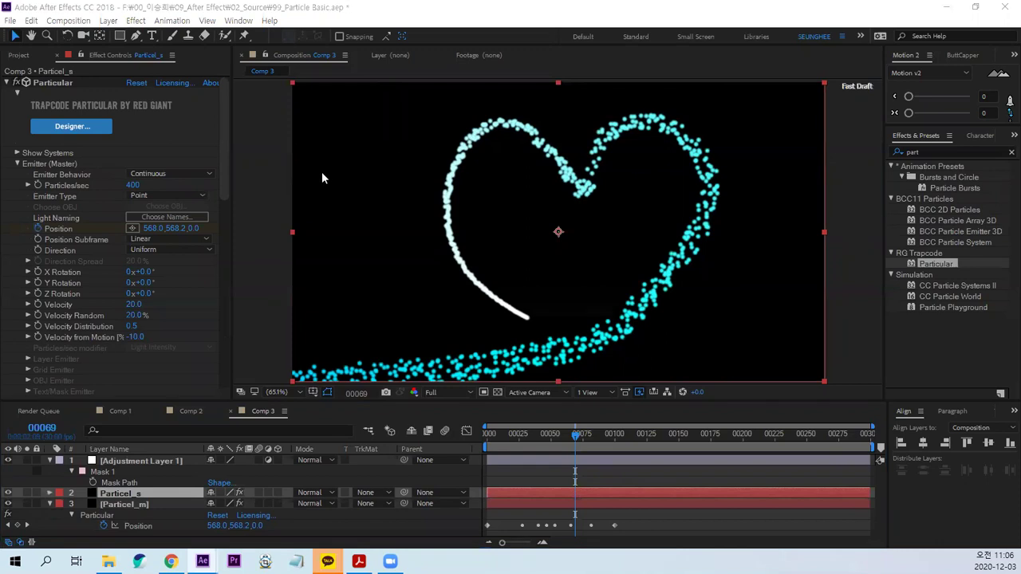
Give Particel_s particle Size 4 and Life 3 seconds
{"action": "left_click", "coordinate": [224, 185]}
{"action": "scroll", "coordinate": [223, 232], "scroll_direction": "down", "scroll_amount": 5}
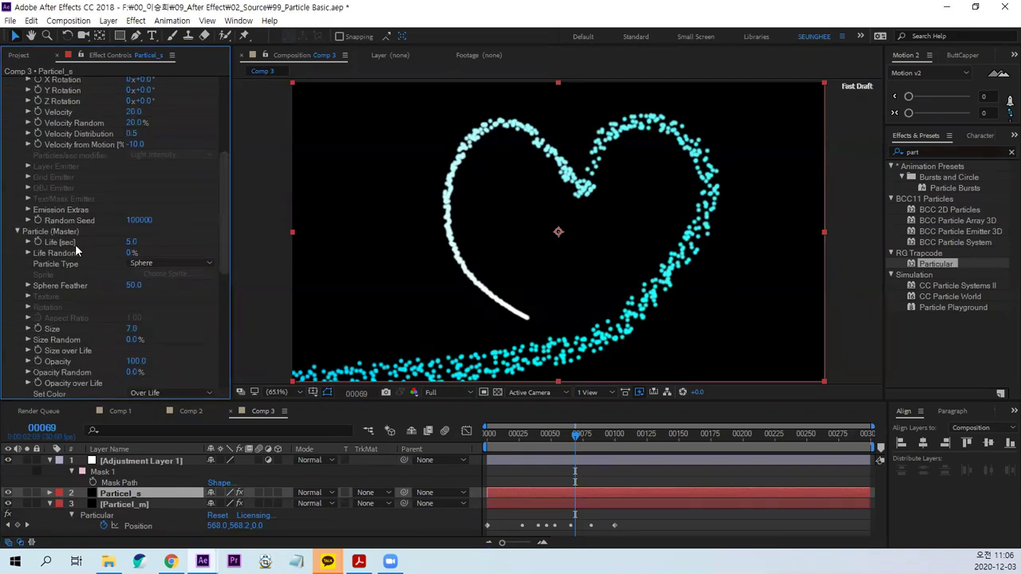
{"action": "left_click", "coordinate": [131, 330]}
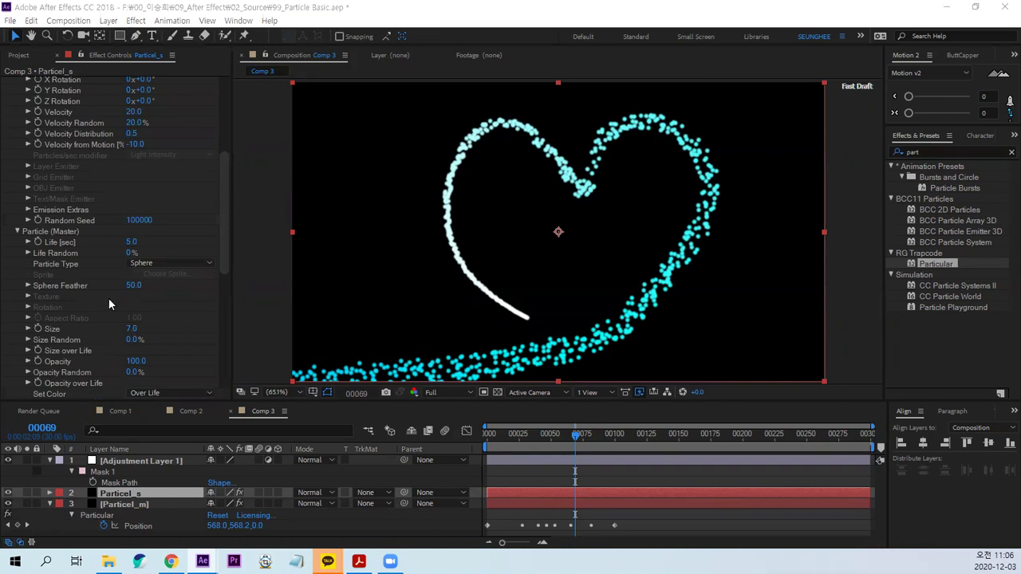
{"action": "left_click", "coordinate": [131, 361]}
{"action": "left_click", "coordinate": [132, 330]}
{"action": "type", "text": "4"}
{"action": "key", "text": "Return"}
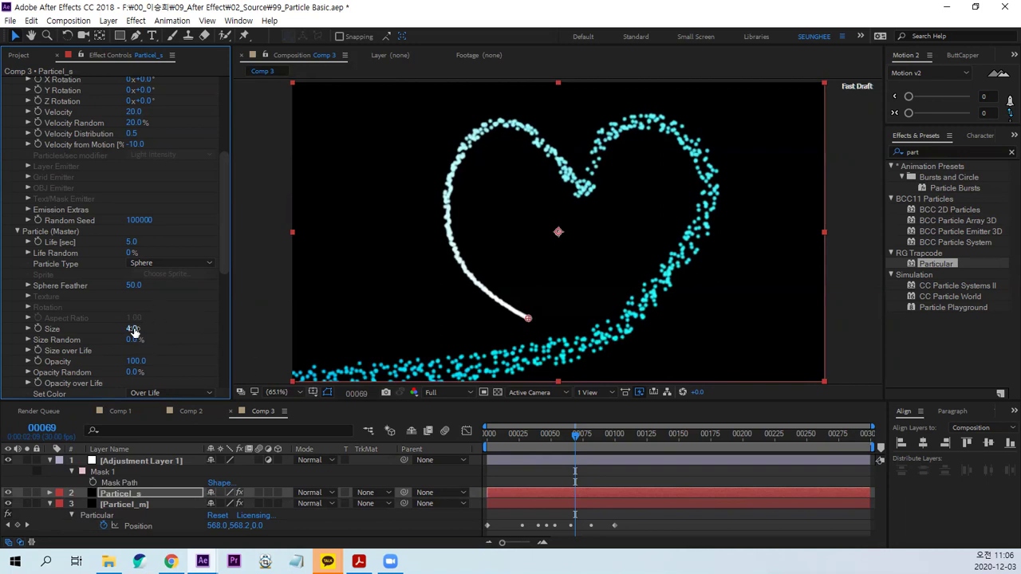
{"action": "left_click", "coordinate": [132, 242]}
{"action": "type", "text": "3"}
{"action": "key", "text": "Return"}
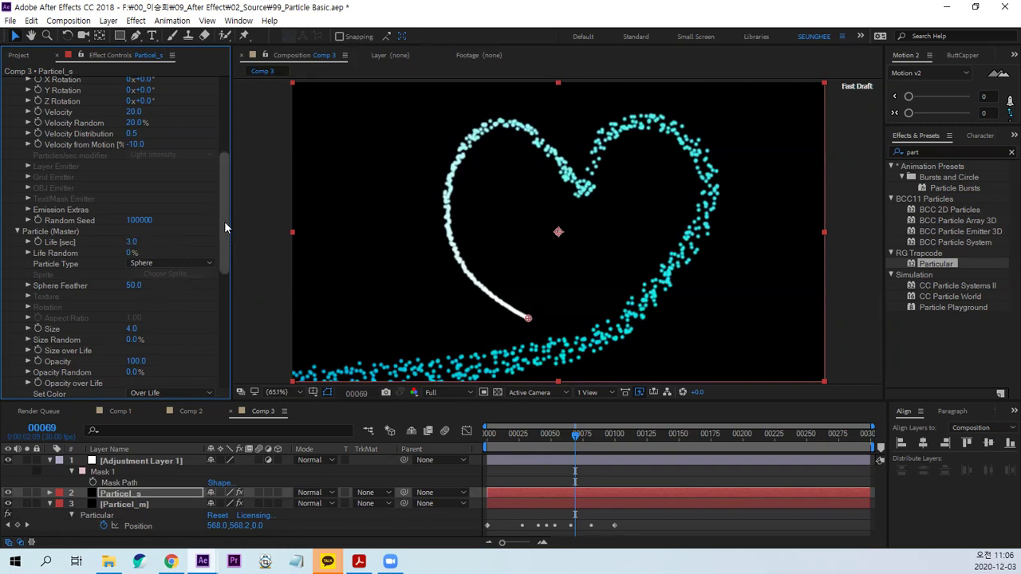
Set Particel_s emitter Velocity to 10 and return to the composition start
{"action": "left_click_drag", "start_coordinate": [225, 242], "coordinate": [225, 213]}
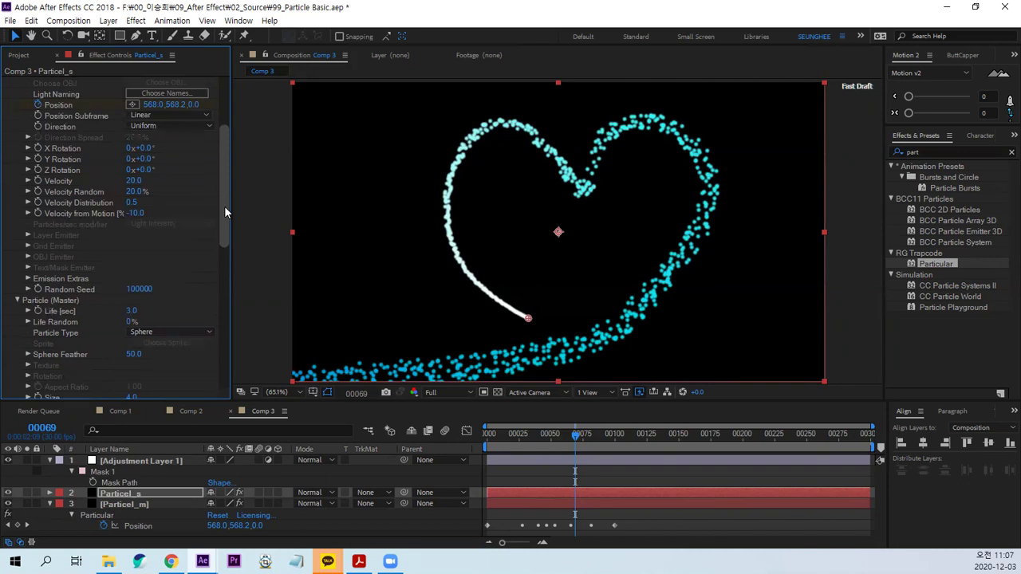
{"action": "left_click", "coordinate": [133, 180]}
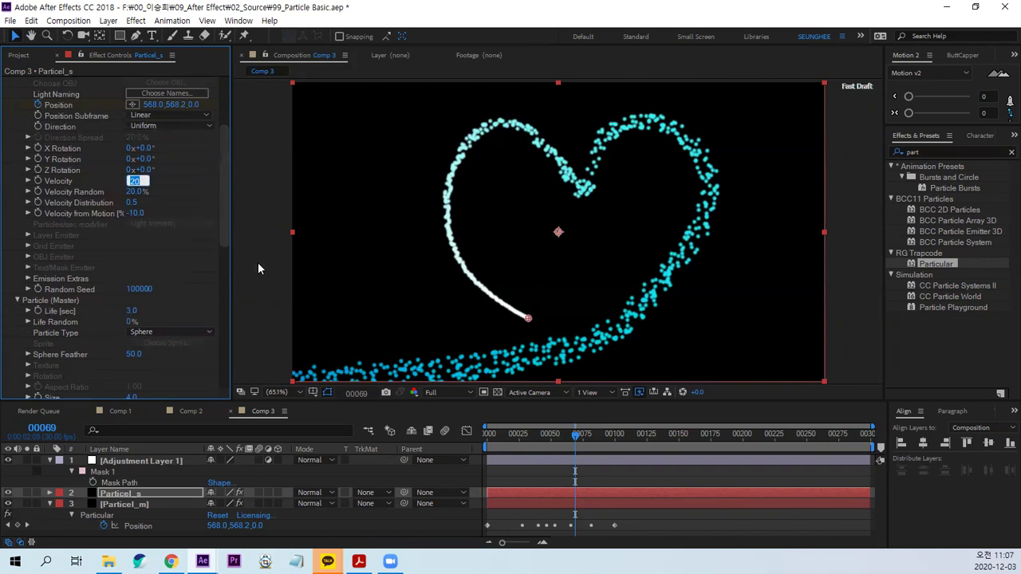
{"action": "type", "text": "10"}
{"action": "key", "text": "Return"}
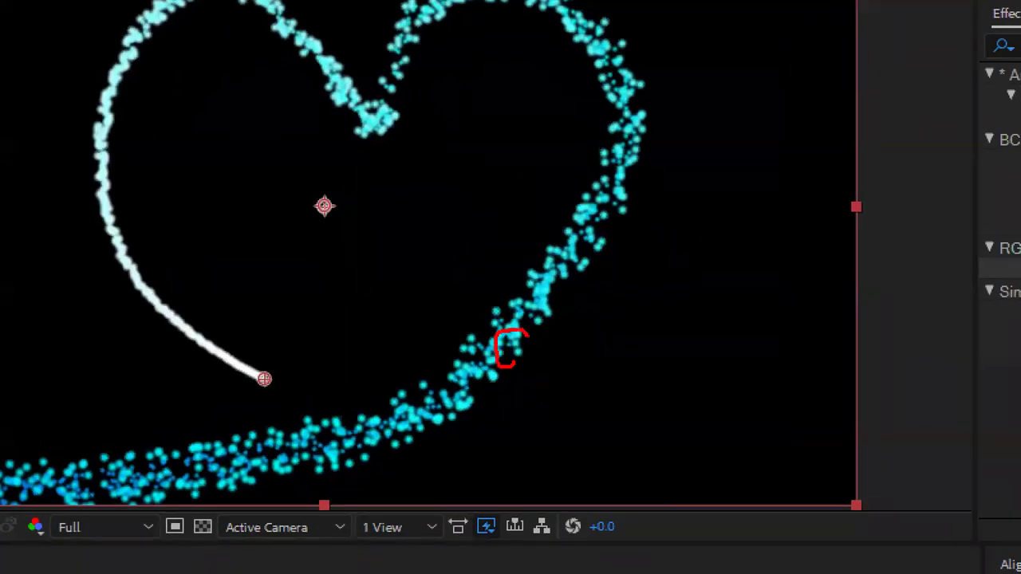
{"action": "left_click_drag", "start_coordinate": [527, 334], "coordinate": [517, 348]}
{"action": "mouse_move", "coordinate": [346, 111]}
{"action": "left_mouse_down"}
{"action": "mouse_move", "coordinate": [365, 102]}
{"action": "mouse_move", "coordinate": [376, 126]}
{"action": "left_mouse_up"}
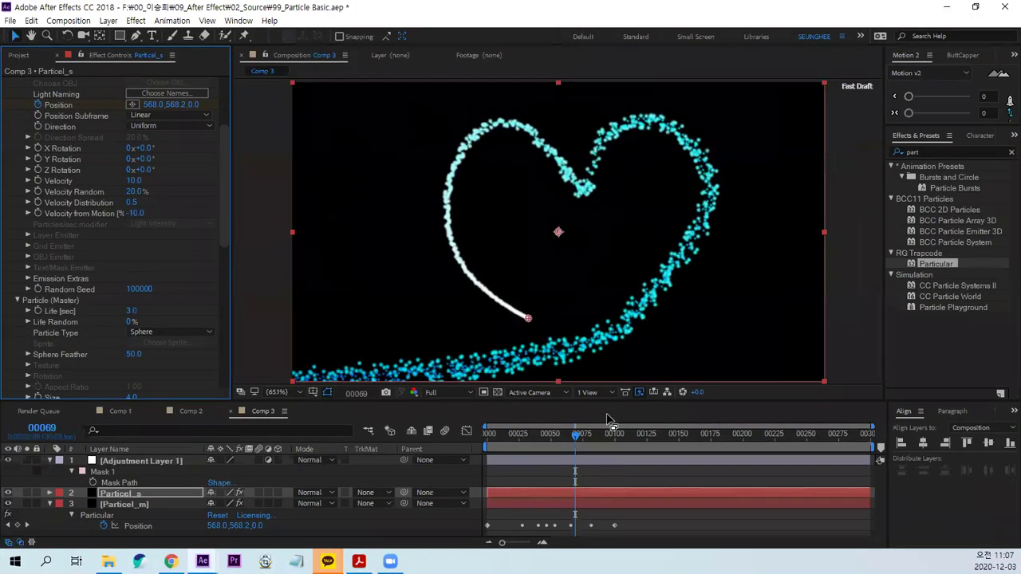
{"action": "key", "text": "Home"}
Preview Comp 3, stop at frame 85, and collapse Particel_m's property rows
{"action": "key", "text": "space"}
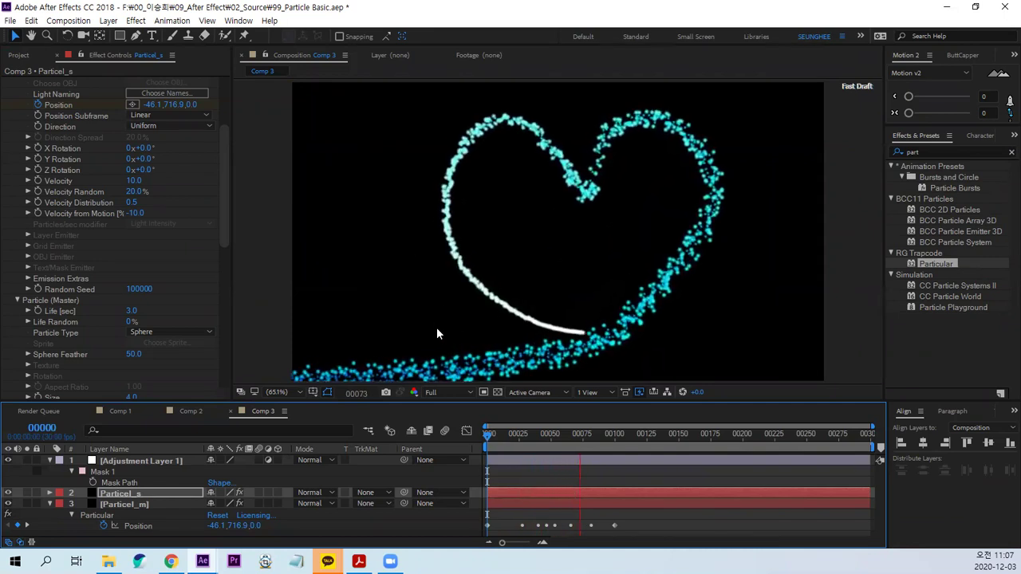
{"action": "key", "text": "space"}
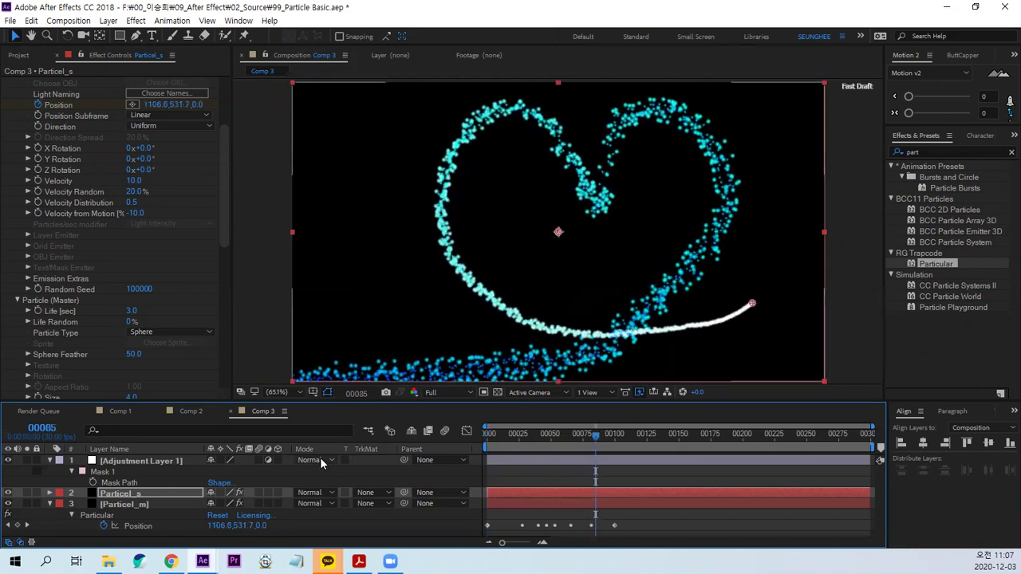
{"action": "left_click", "coordinate": [52, 504]}
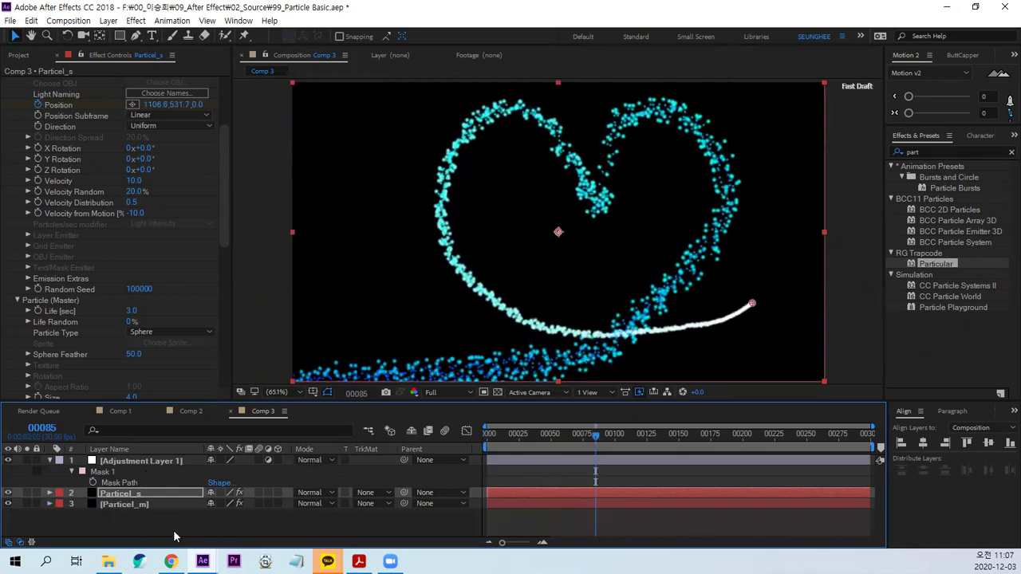
Duplicate layer 3 Particel_m with Ctrl+D to create layer 4
{"action": "left_click", "coordinate": [124, 504]}
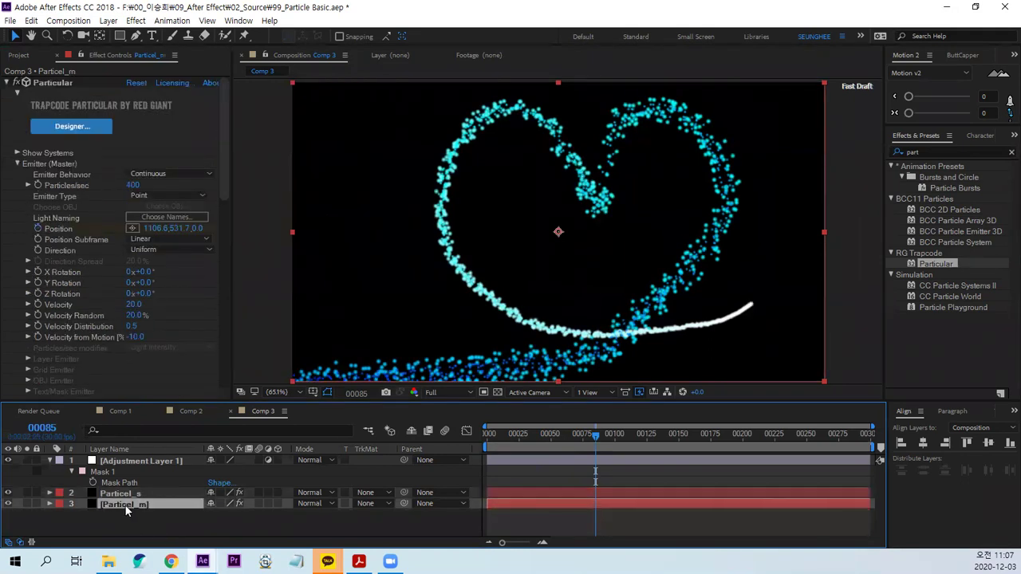
{"action": "key", "text": "ctrl+d"}
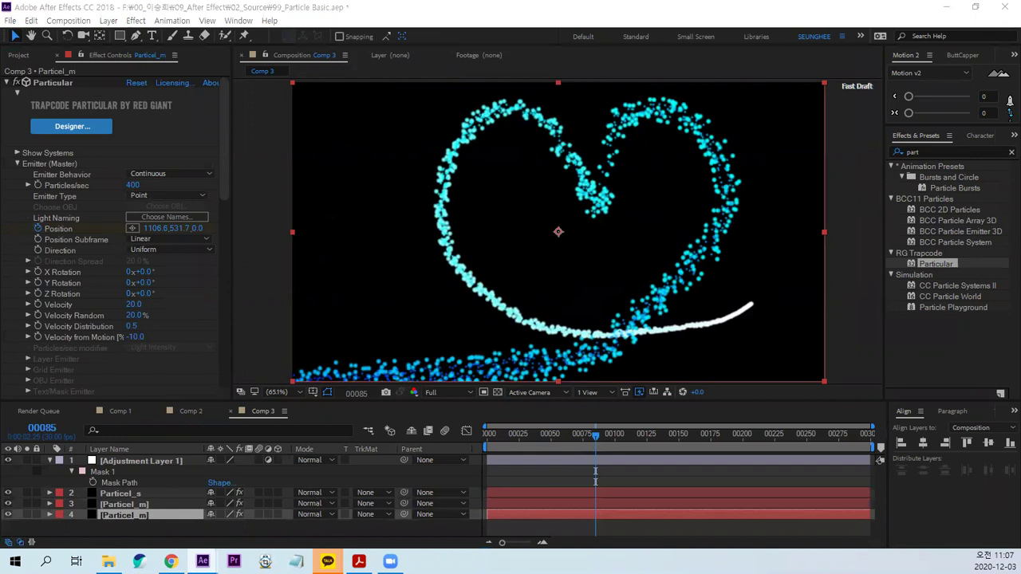
{"action": "left_click_drag", "start_coordinate": [222, 185], "coordinate": [228, 271]}
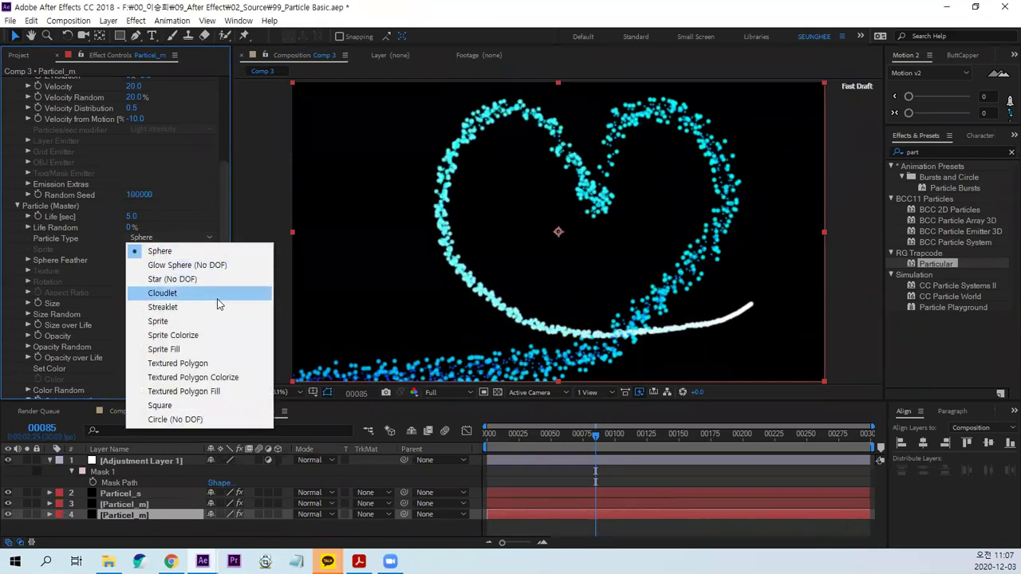
Switch the Particel_m copy to Cloudlet particles with Opacity 1, Life 8 s and Size 30
{"action": "left_click", "coordinate": [216, 293]}
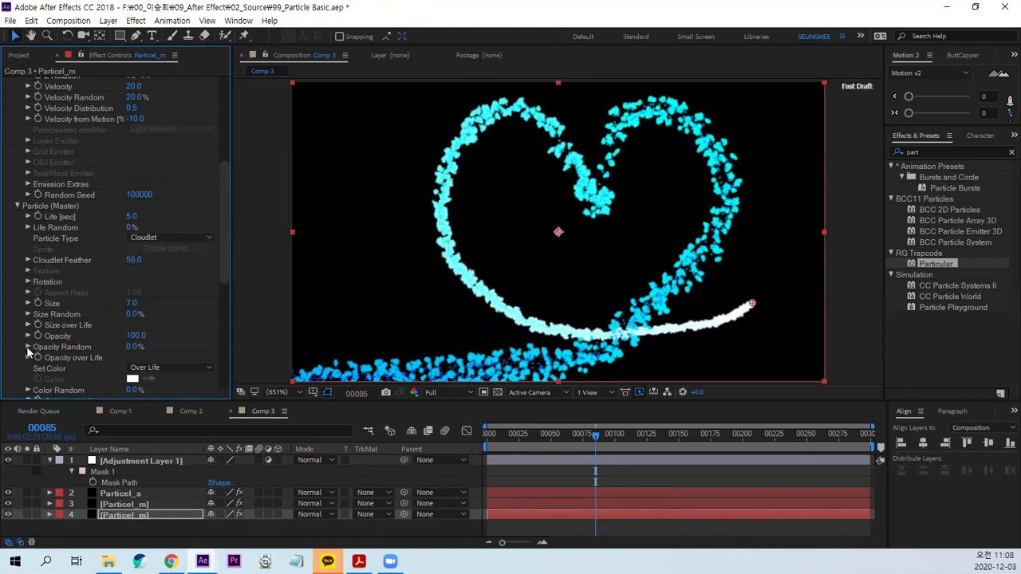
{"action": "left_click", "coordinate": [136, 336]}
{"action": "type", "text": "1"}
{"action": "key", "text": "Return"}
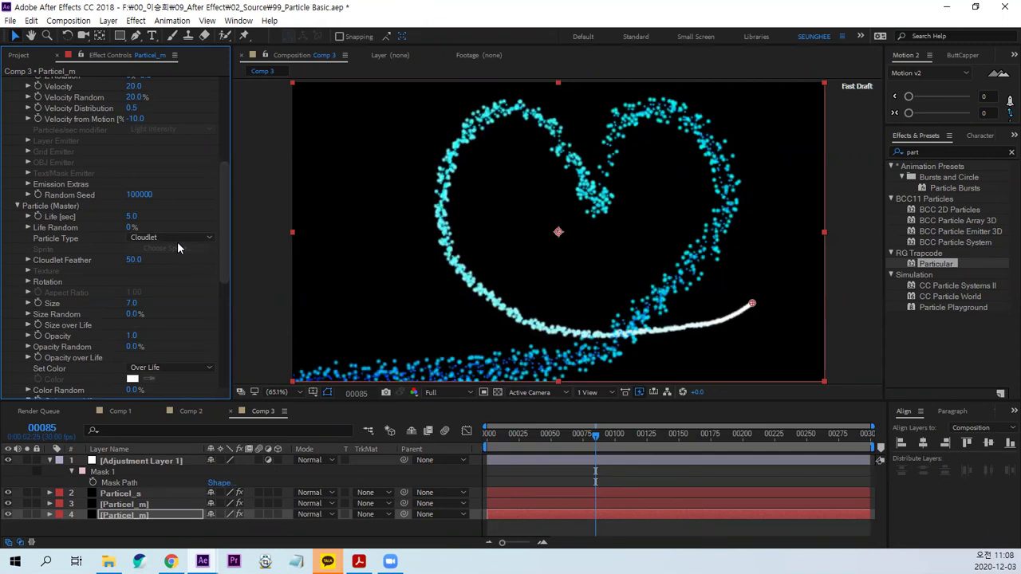
{"action": "left_click", "coordinate": [133, 215]}
{"action": "type", "text": "8"}
{"action": "key", "text": "Return"}
{"action": "type", "text": "30"}
{"action": "key", "text": "Return"}
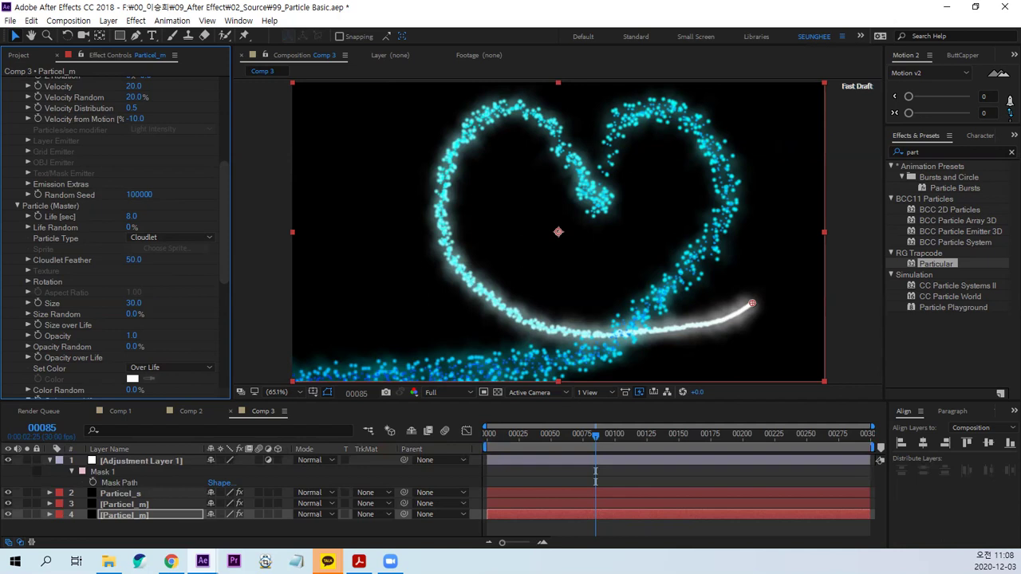
Set emitter Velocity to 85 and Velocity Random to 100%, then rewind to frame 0
{"action": "scroll", "coordinate": [213, 195], "scroll_direction": "up", "scroll_amount": 5}
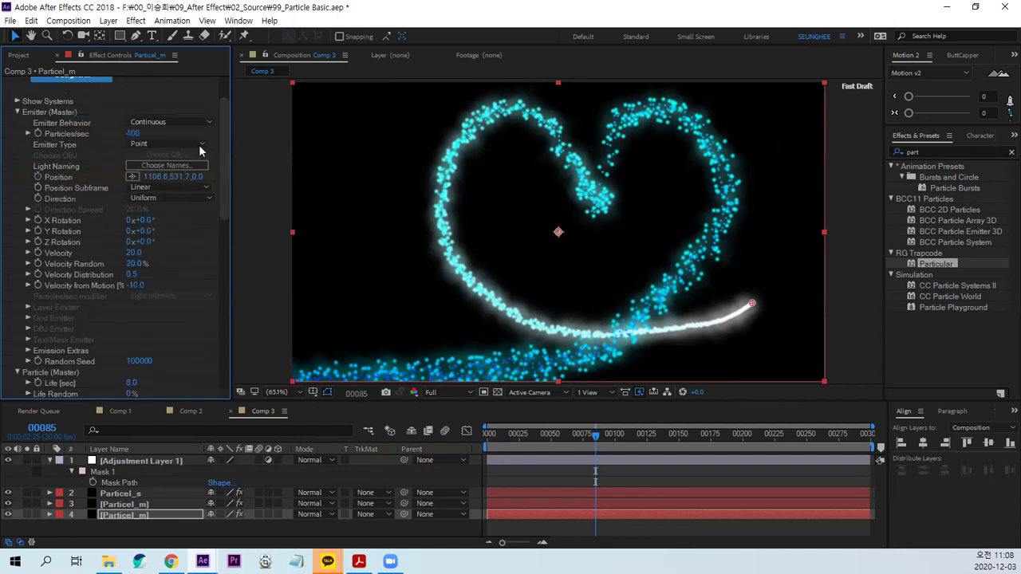
{"action": "left_click", "coordinate": [131, 253]}
{"action": "left_click", "coordinate": [131, 253]}
{"action": "type", "text": "85"}
{"action": "key", "text": "Return"}
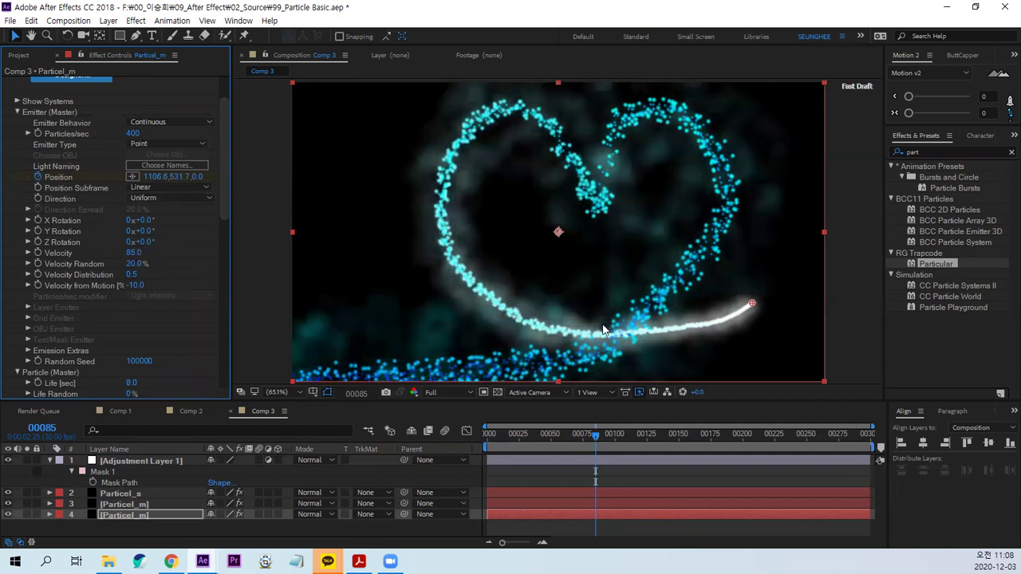
{"action": "left_click", "coordinate": [136, 263]}
{"action": "type", "text": "100"}
{"action": "key", "text": "Return"}
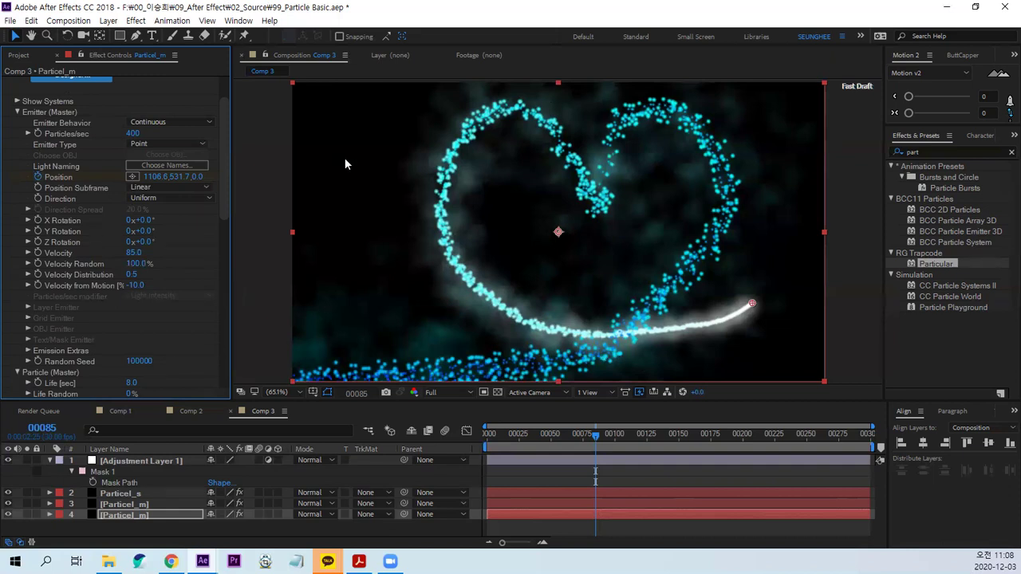
{"action": "left_click_drag", "start_coordinate": [595, 441], "coordinate": [428, 448]}
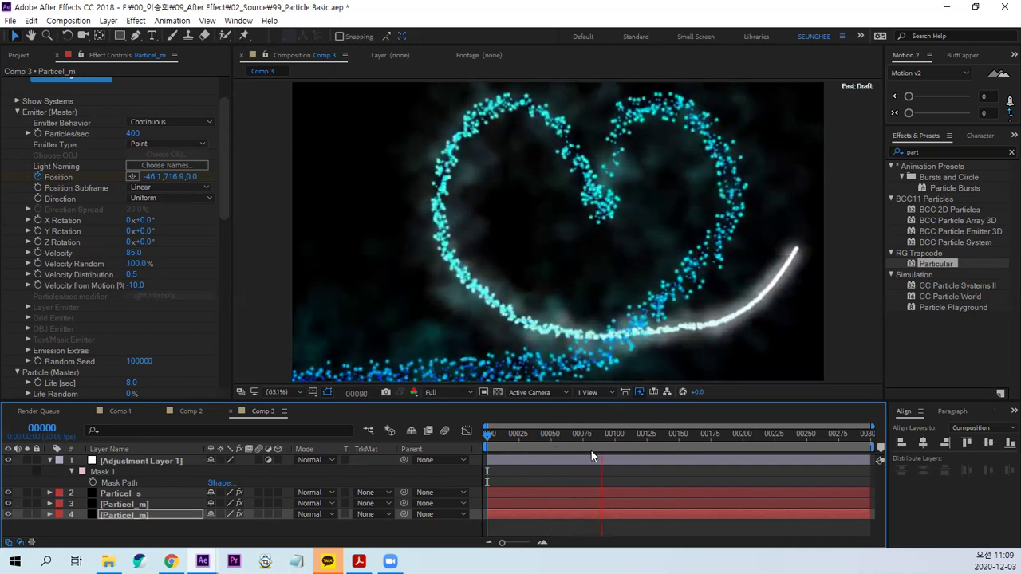
Stop at frame 52 and review Particel_m's Velocity, Life, Size and Color over Life settings
{"action": "left_click", "coordinate": [550, 437]}
{"action": "left_click", "coordinate": [553, 437]}
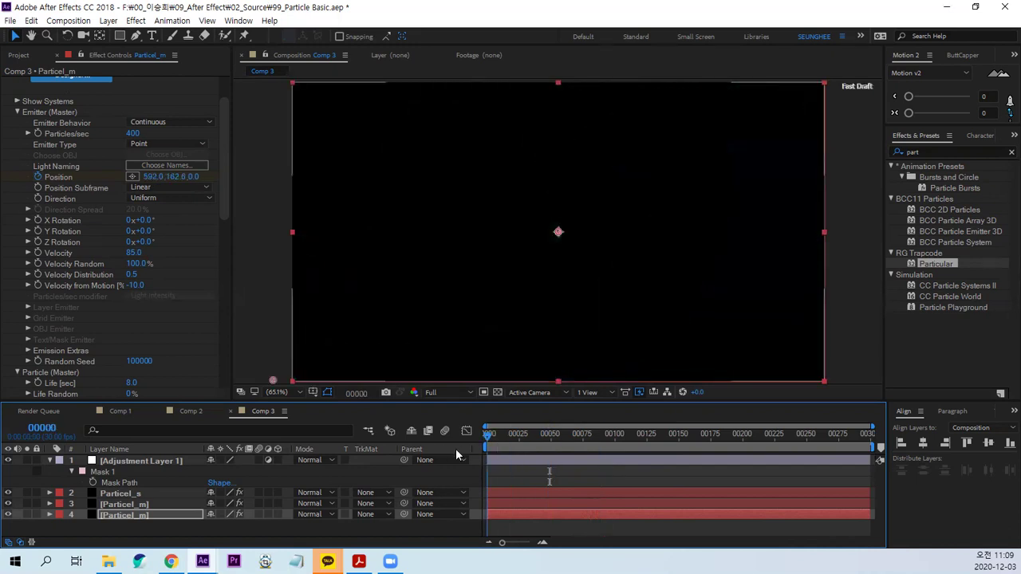
{"action": "left_click", "coordinate": [163, 504]}
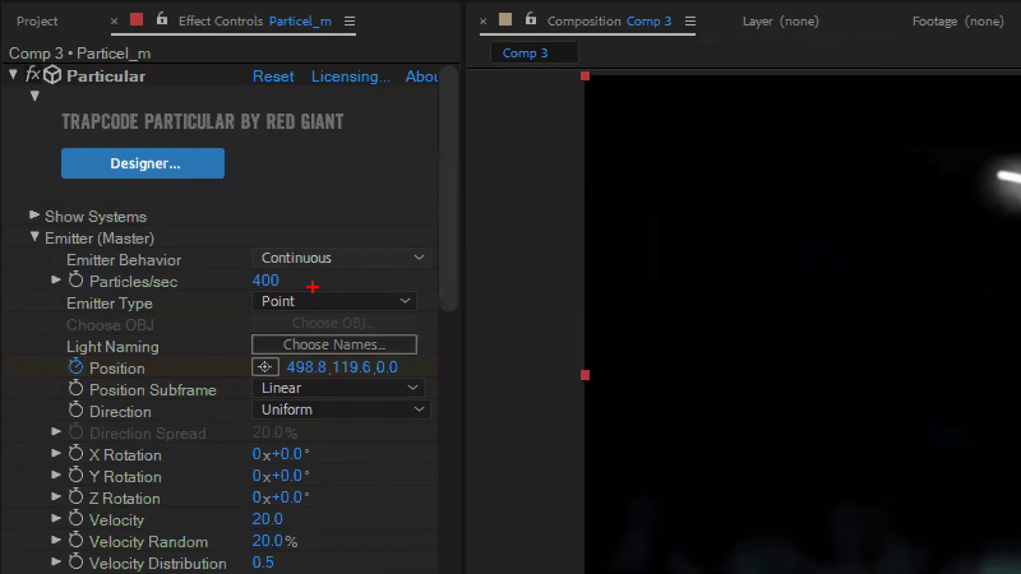
{"action": "left_click_drag", "start_coordinate": [312, 286], "coordinate": [285, 313]}
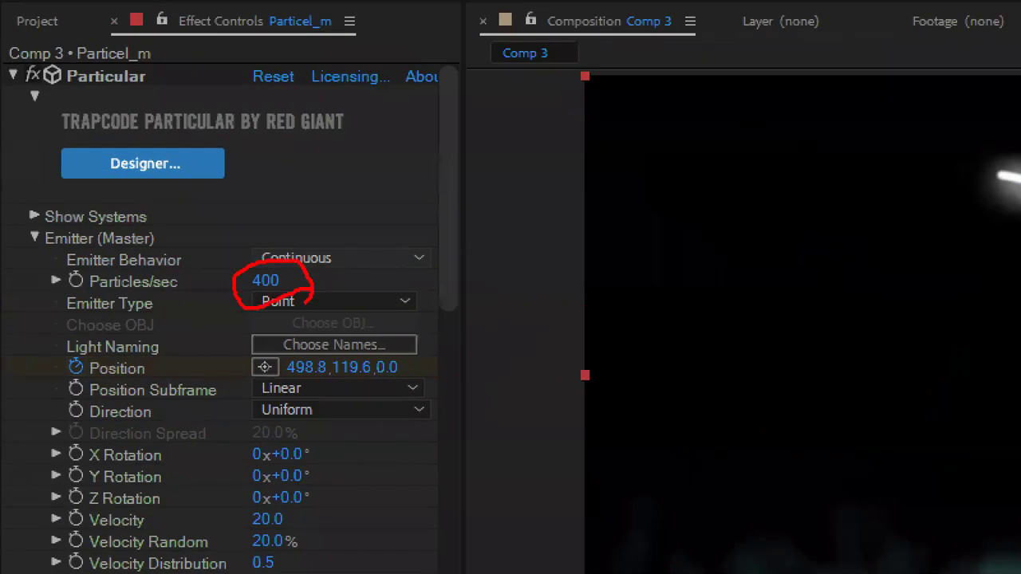
{"action": "left_click_drag", "start_coordinate": [50, 292], "coordinate": [228, 294]}
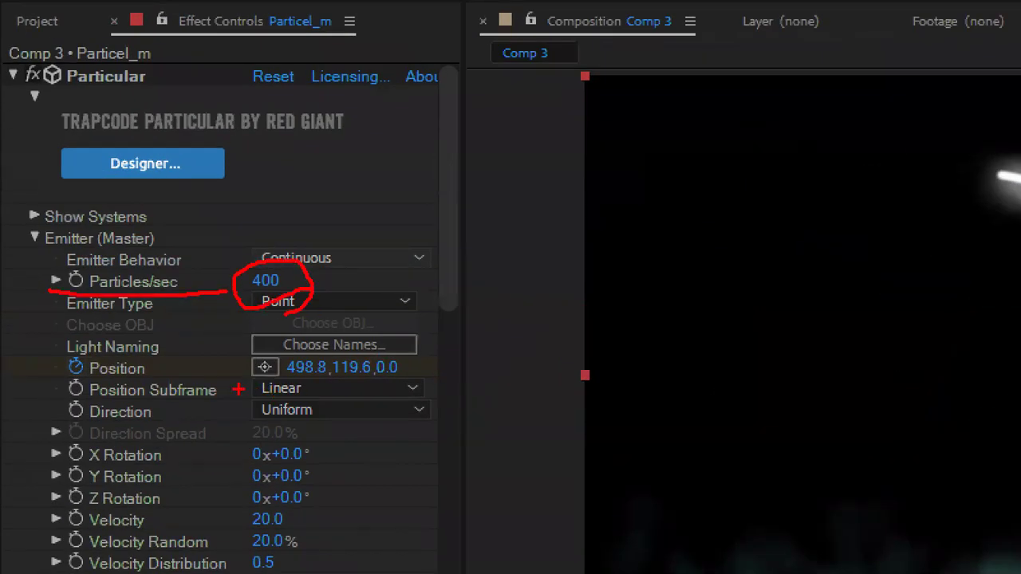
{"action": "left_click_drag", "start_coordinate": [55, 381], "coordinate": [421, 390]}
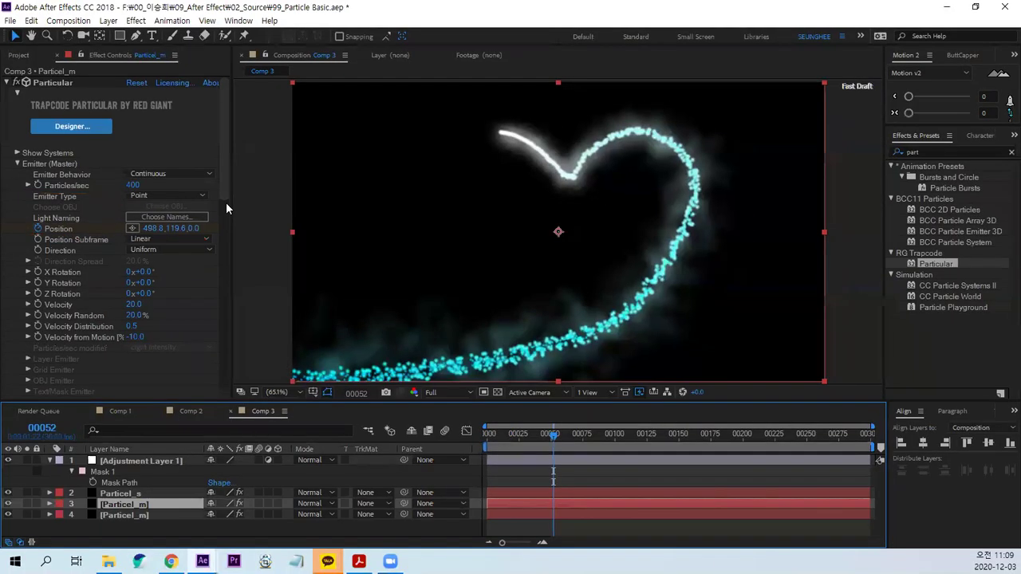
{"action": "left_click_drag", "start_coordinate": [224, 187], "coordinate": [222, 240]}
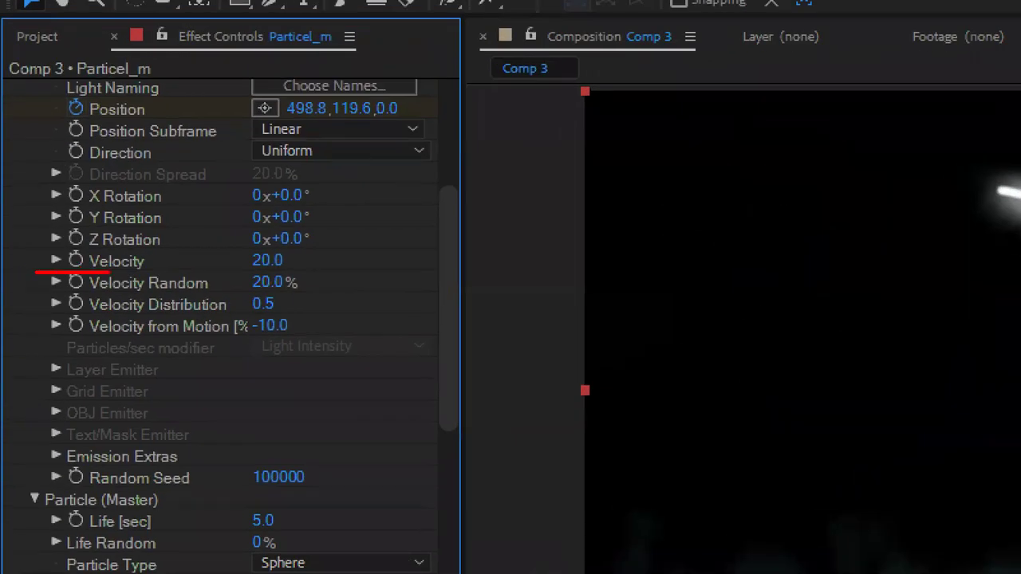
{"action": "left_click_drag", "start_coordinate": [35, 272], "coordinate": [204, 263]}
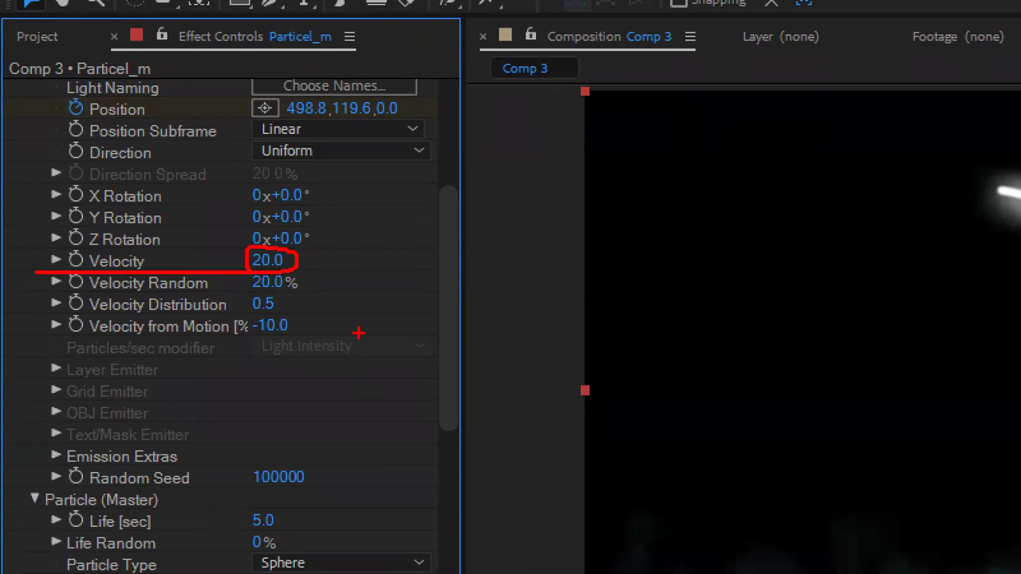
{"action": "left_click_drag", "start_coordinate": [260, 335], "coordinate": [298, 338]}
{"action": "key", "text": "Escape"}
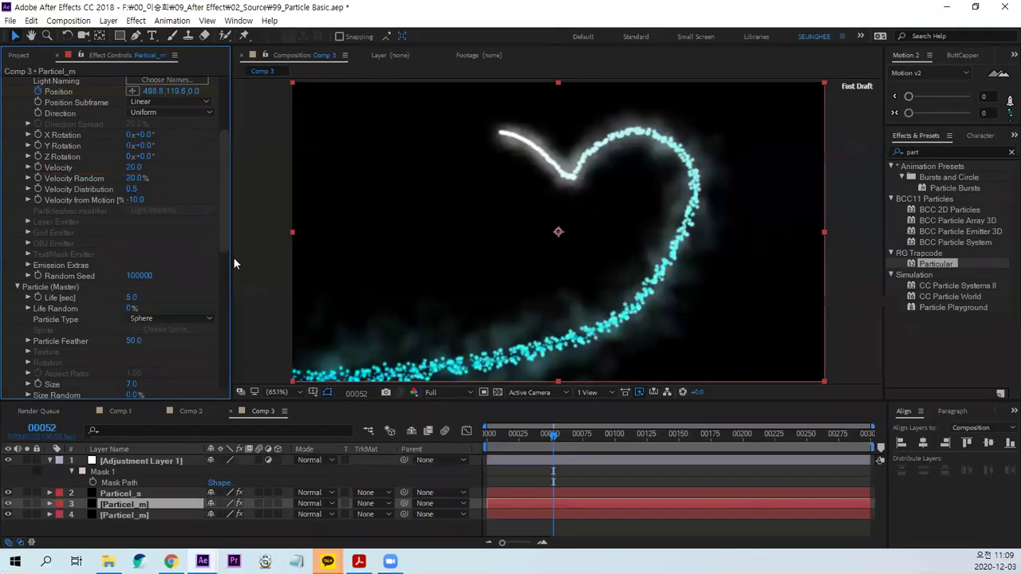
{"action": "scroll", "coordinate": [222, 255], "scroll_direction": "down", "scroll_amount": 5}
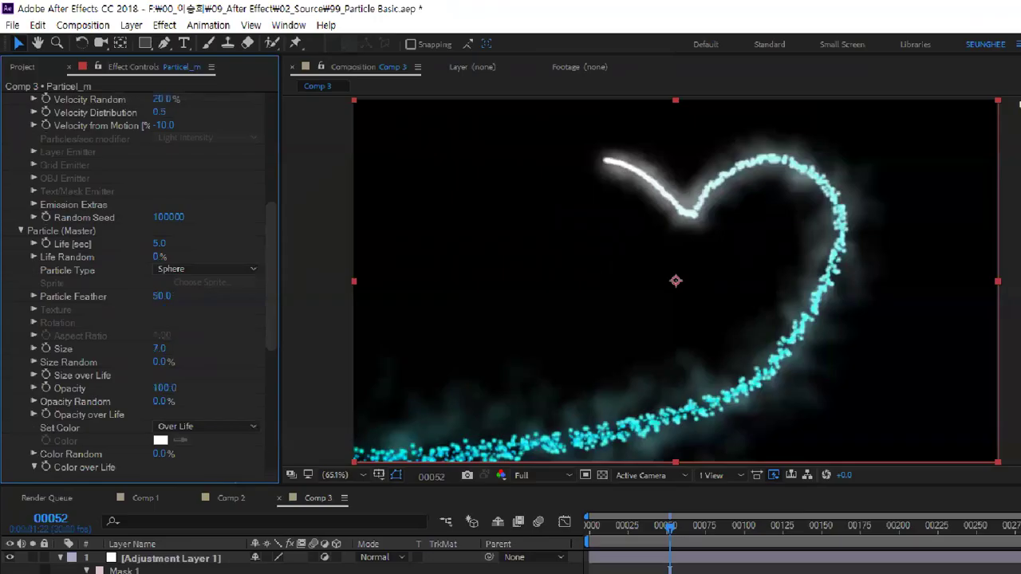
{"action": "key", "text": "ctrl+1"}
{"action": "left_click_drag", "start_coordinate": [261, 274], "coordinate": [292, 273]}
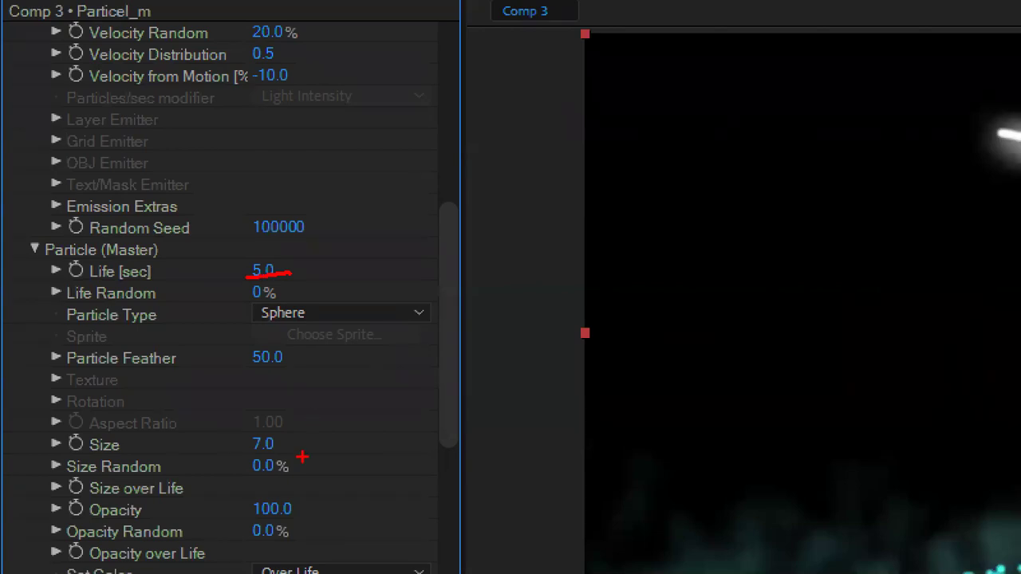
{"action": "left_click_drag", "start_coordinate": [287, 449], "coordinate": [279, 423]}
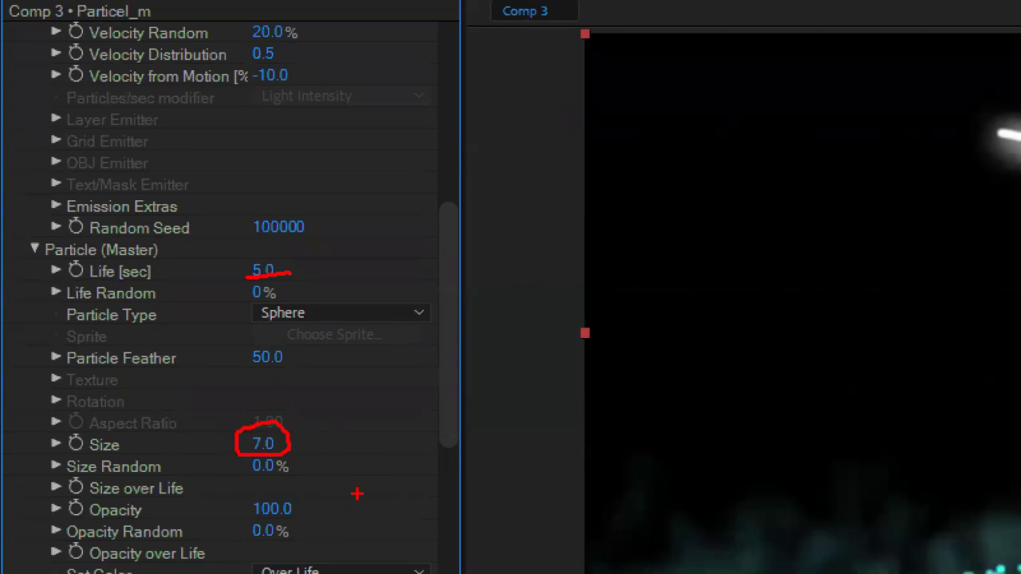
{"action": "key", "text": "Escape"}
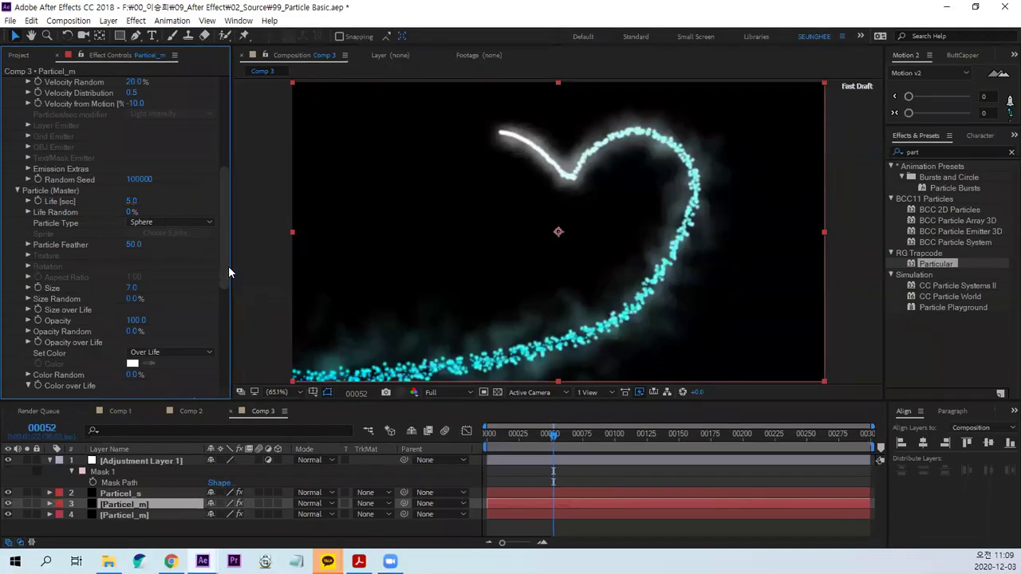
{"action": "scroll", "coordinate": [228, 272], "scroll_direction": "down", "scroll_amount": 5}
{"action": "scroll", "coordinate": [226, 263], "scroll_direction": "up", "scroll_amount": 2}
{"action": "scroll", "coordinate": [224, 258], "scroll_direction": "up", "scroll_amount": 1}
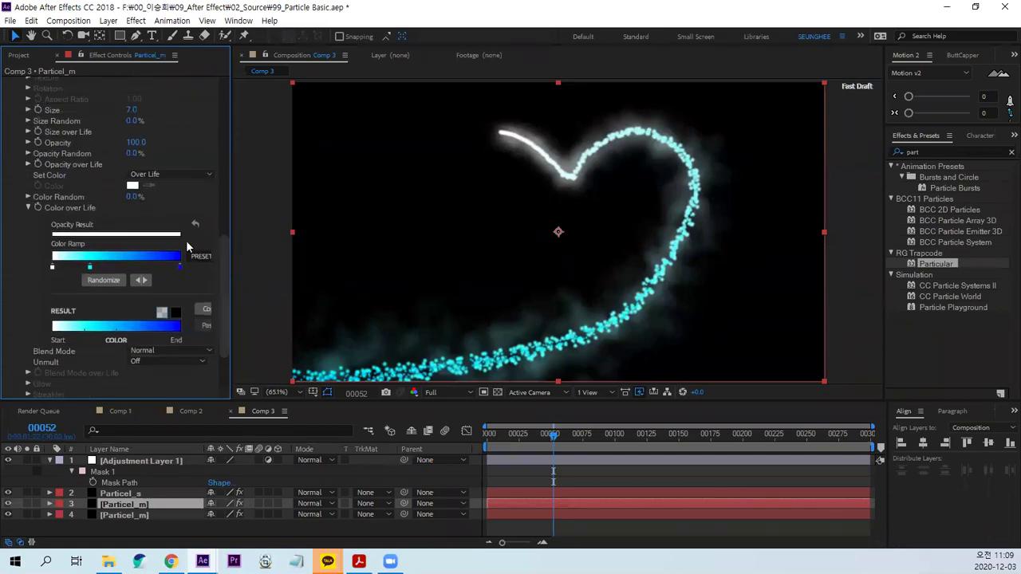
{"action": "key", "text": "ctrl+1"}
{"action": "left_click_drag", "start_coordinate": [339, 166], "coordinate": [331, 195]}
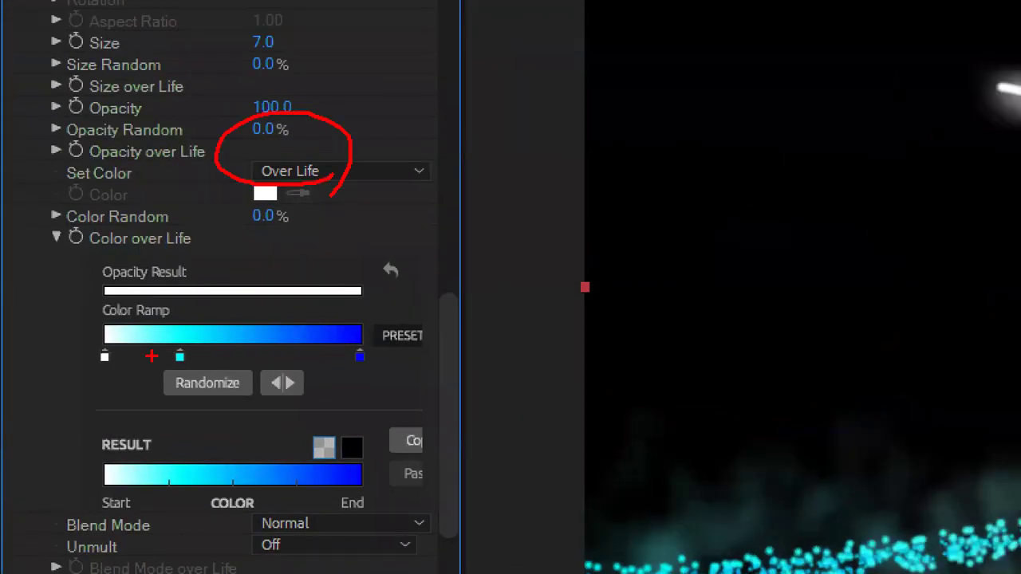
{"action": "left_click_drag", "start_coordinate": [104, 357], "coordinate": [106, 408]}
{"action": "left_click_drag", "start_coordinate": [180, 362], "coordinate": [182, 403]}
{"action": "left_click_drag", "start_coordinate": [363, 355], "coordinate": [365, 403]}
{"action": "key", "text": "Escape"}
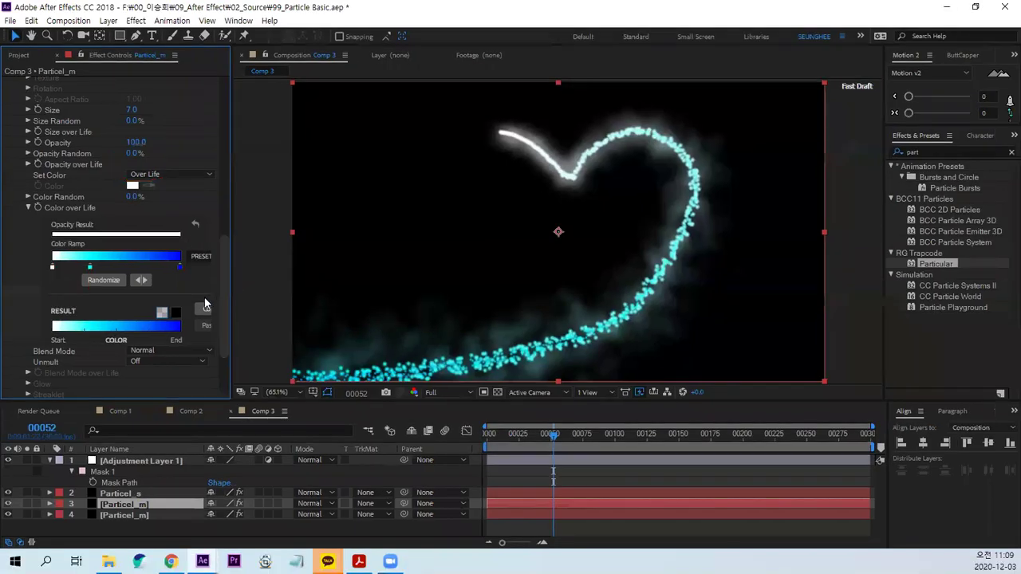
Select Particel_s and inspect its Particular settings: Life 3.0 and Size 4.0
{"action": "left_click", "coordinate": [136, 495]}
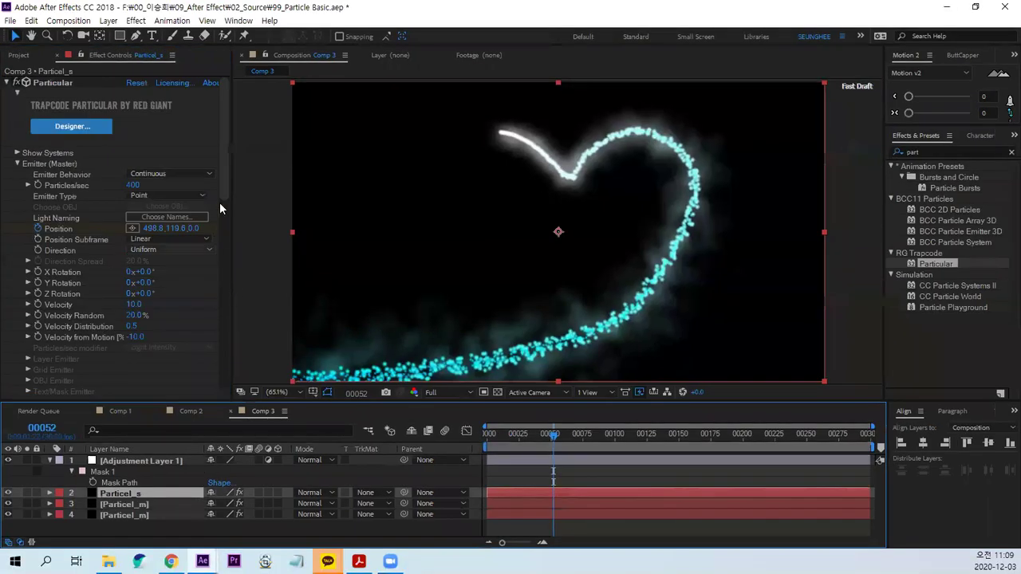
{"action": "left_click_drag", "start_coordinate": [226, 173], "coordinate": [239, 261]}
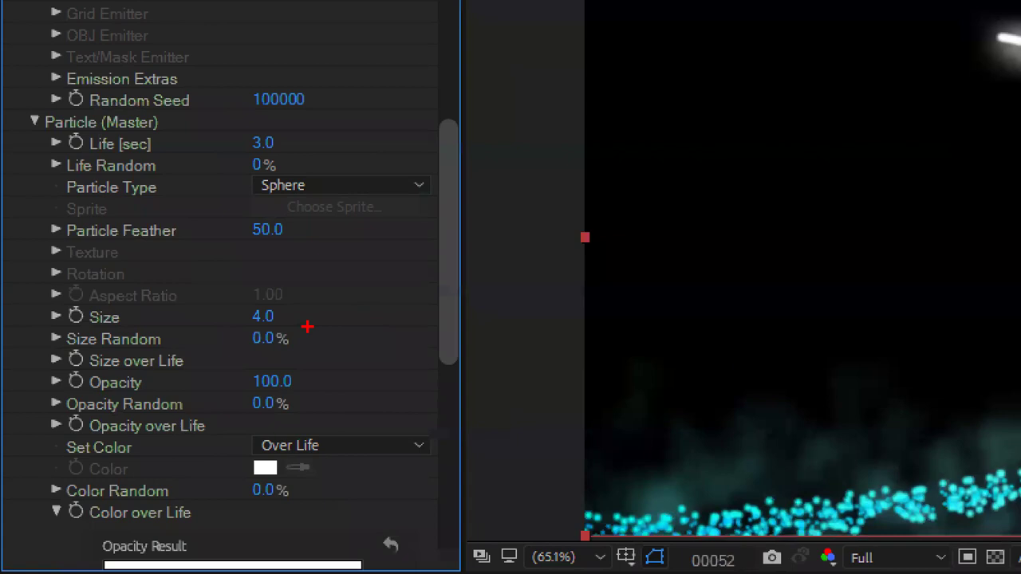
{"action": "left_click_drag", "start_coordinate": [302, 327], "coordinate": [314, 318]}
{"action": "left_click_drag", "start_coordinate": [51, 160], "coordinate": [164, 158]}
{"action": "left_click_drag", "start_coordinate": [272, 152], "coordinate": [283, 154]}
{"action": "key", "text": "Escape"}
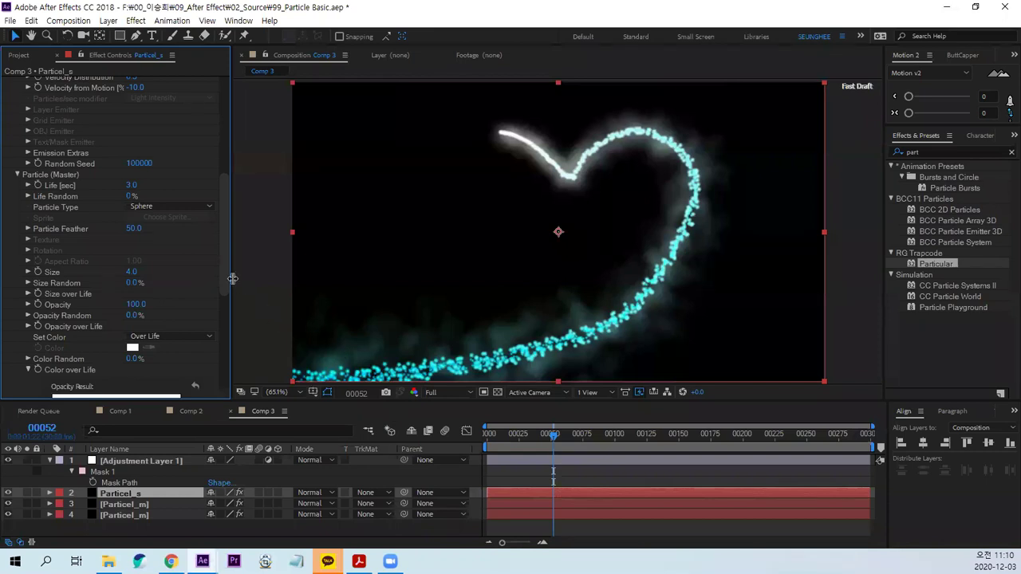
Review the bottom Particel_m layer's Cloudlet particle settings in Effect Controls
{"action": "left_click", "coordinate": [144, 515]}
{"action": "left_click_drag", "start_coordinate": [223, 181], "coordinate": [221, 247]}
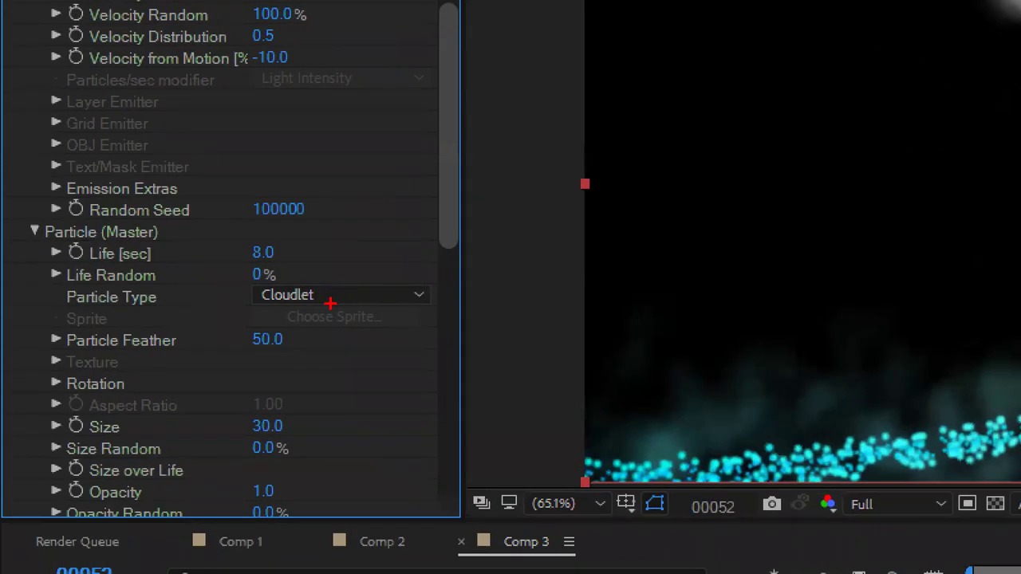
{"action": "left_click_drag", "start_coordinate": [293, 306], "coordinate": [268, 302]}
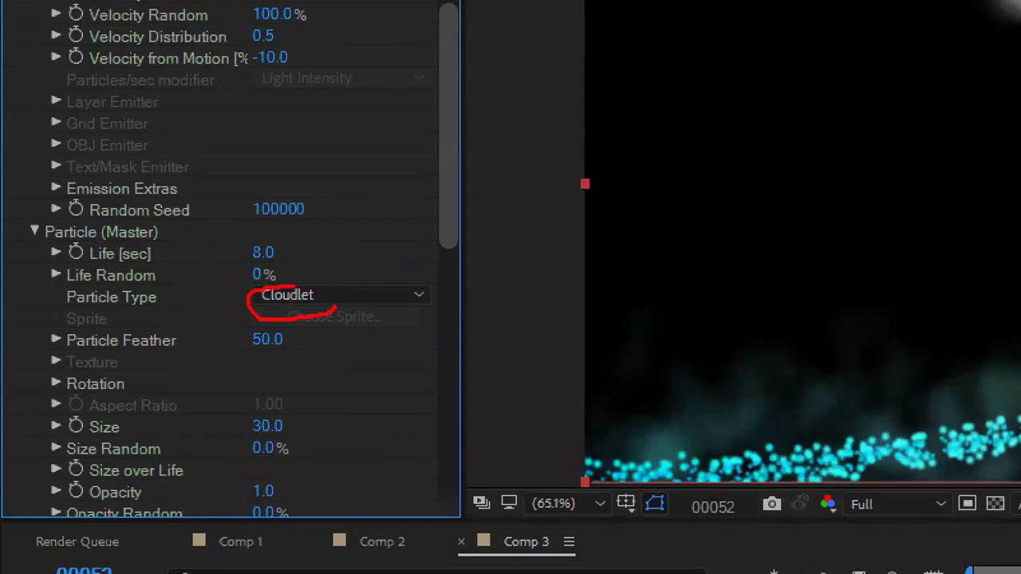
{"action": "left_click_drag", "start_coordinate": [64, 310], "coordinate": [166, 313]}
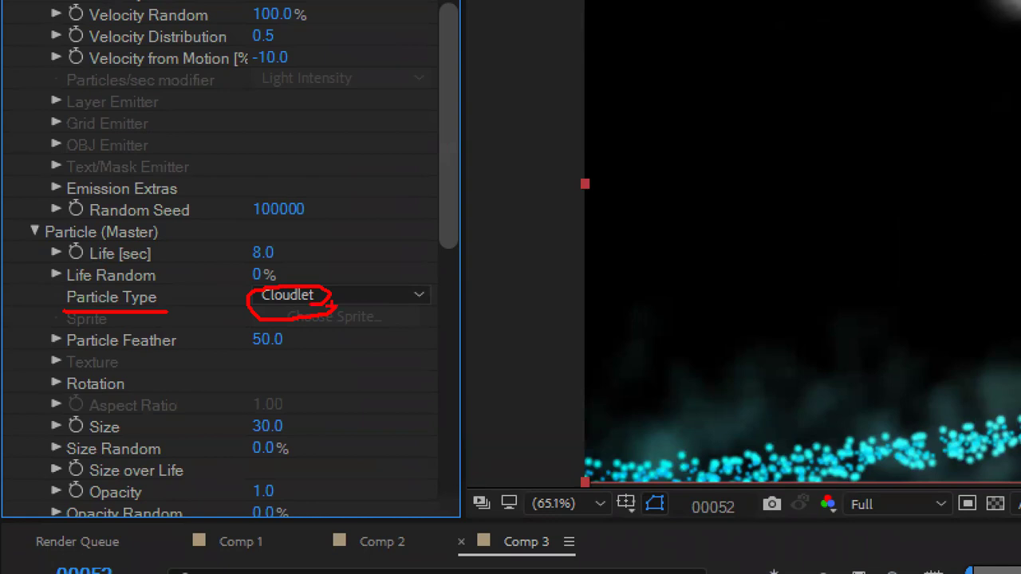
{"action": "left_click_drag", "start_coordinate": [285, 437], "coordinate": [299, 415]}
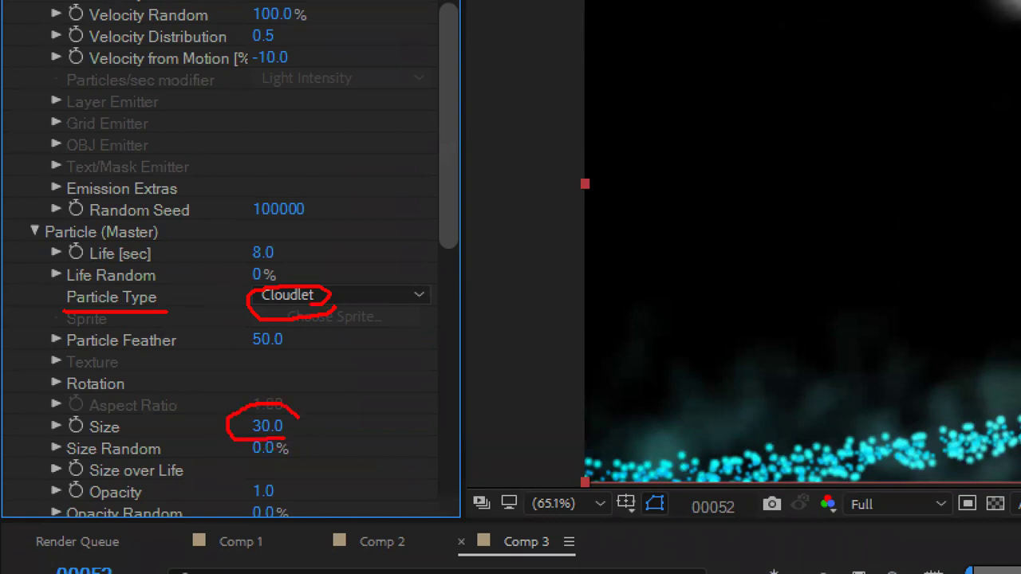
{"action": "left_click_drag", "start_coordinate": [44, 504], "coordinate": [272, 499]}
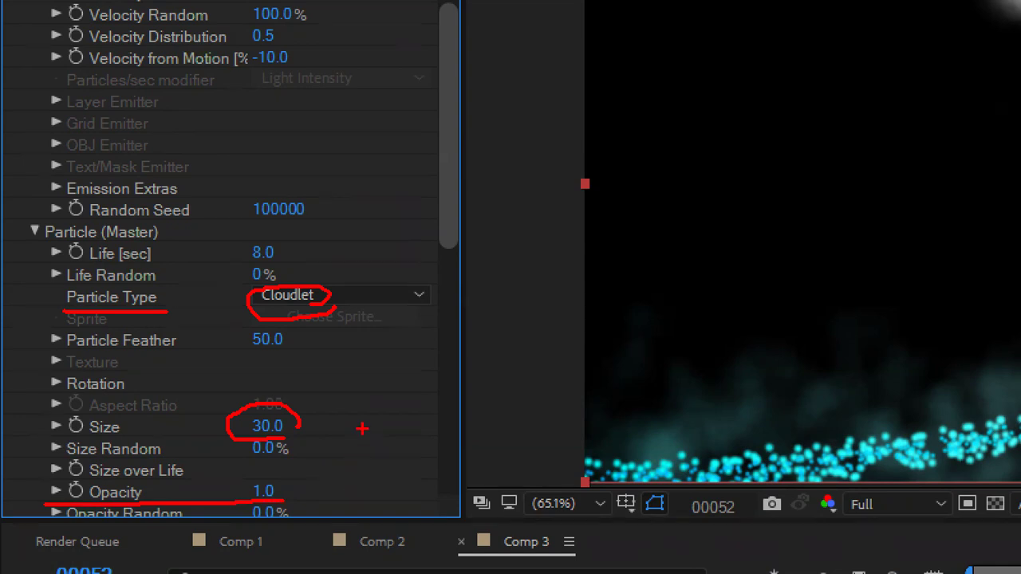
{"action": "left_click_drag", "start_coordinate": [263, 241], "coordinate": [283, 260]}
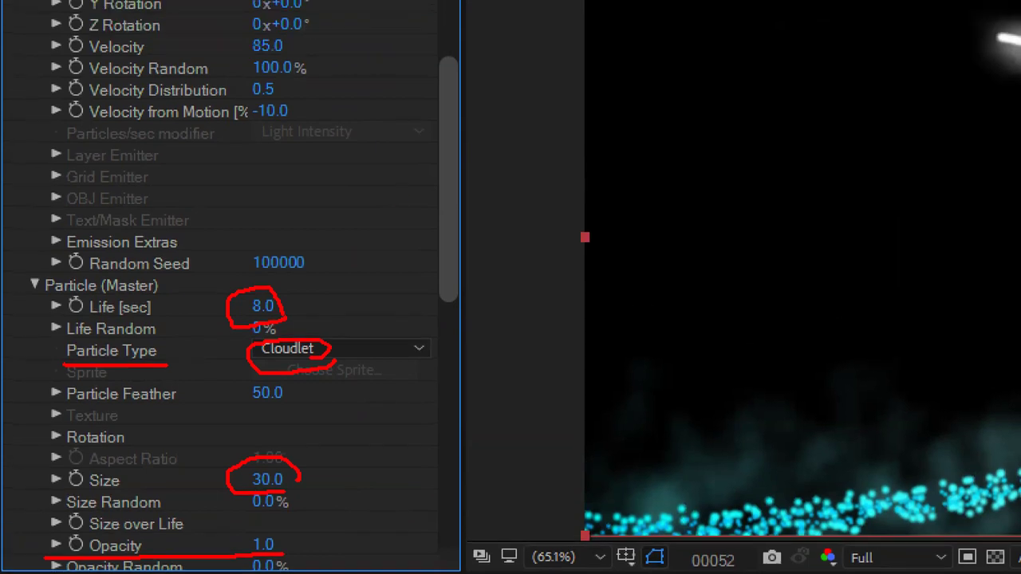
{"action": "left_click_drag", "start_coordinate": [73, 152], "coordinate": [255, 158]}
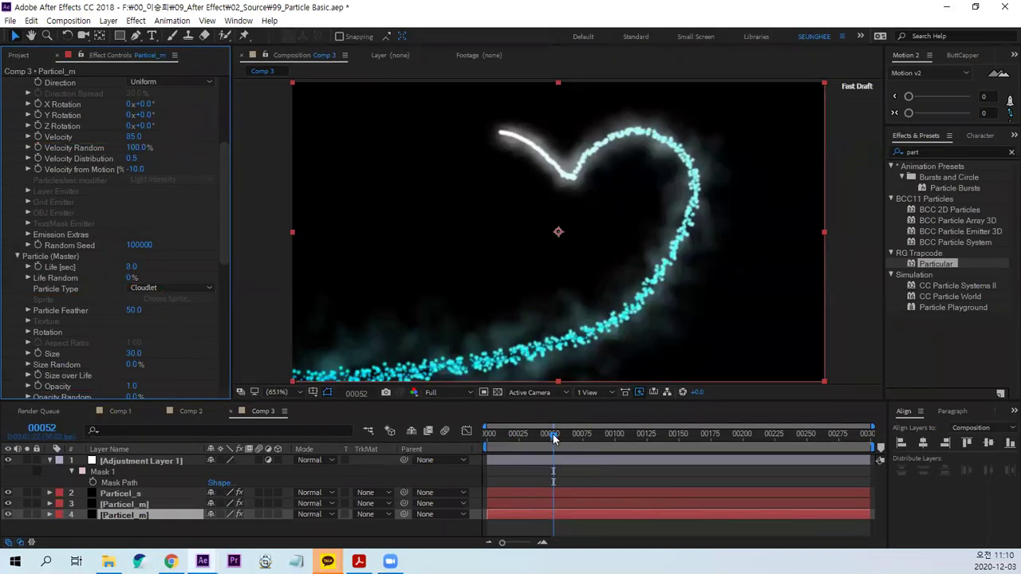
At frame 78, with nothing selected, add a new black solid named op
{"action": "left_click_drag", "start_coordinate": [555, 438], "coordinate": [586, 445]}
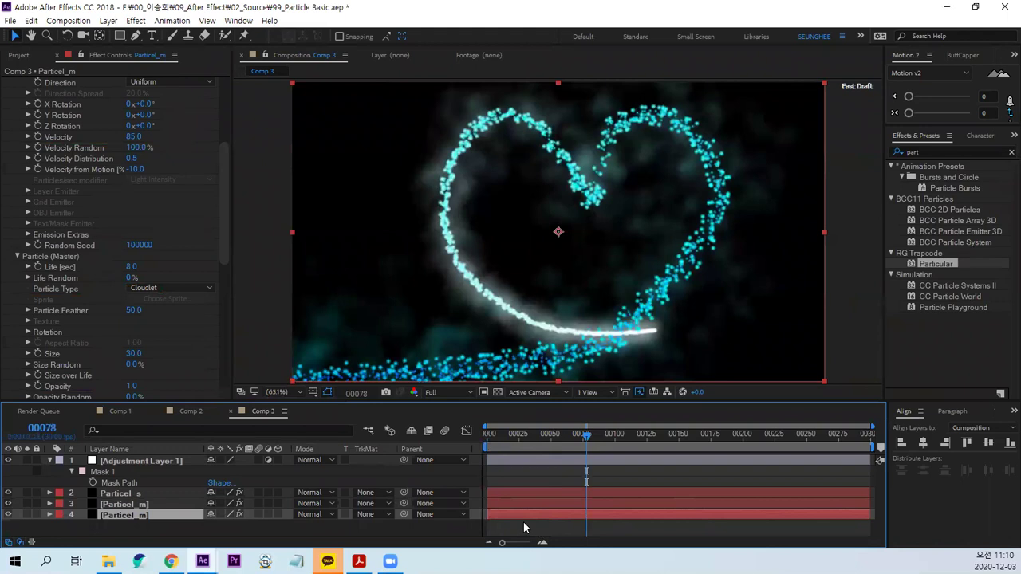
{"action": "left_click", "coordinate": [668, 526]}
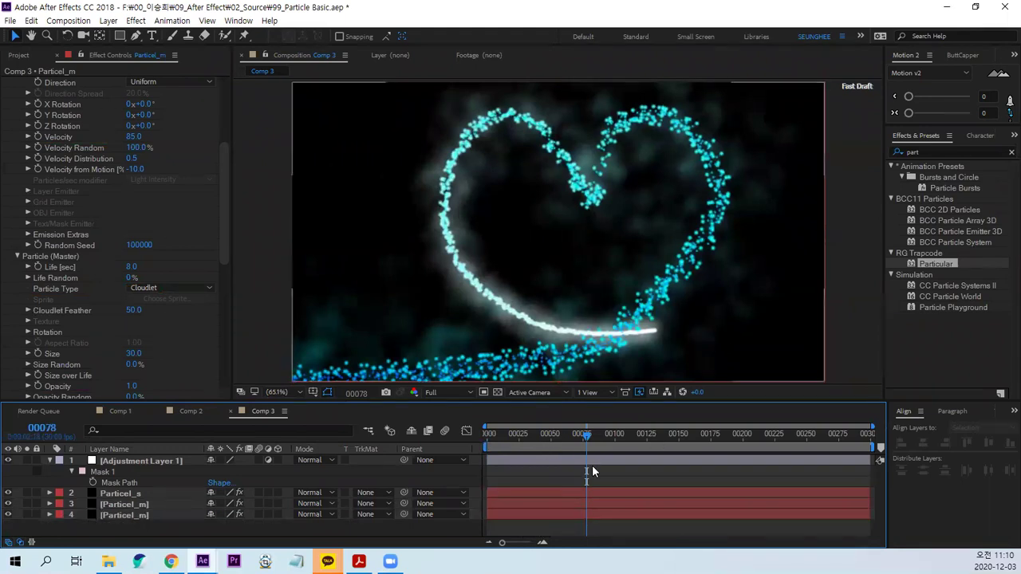
{"action": "key", "text": "ctrl+y"}
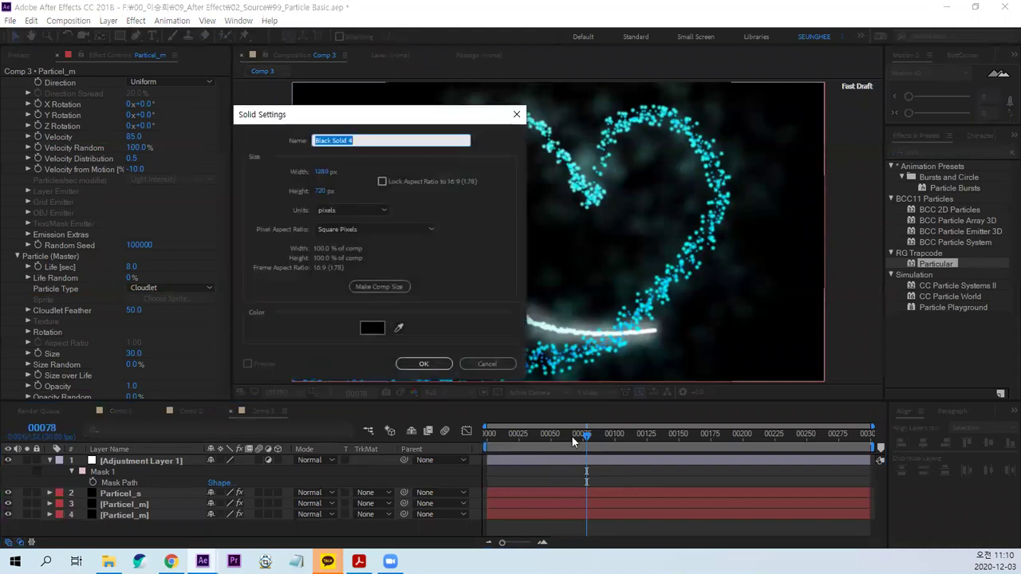
{"action": "type", "text": "oo"}
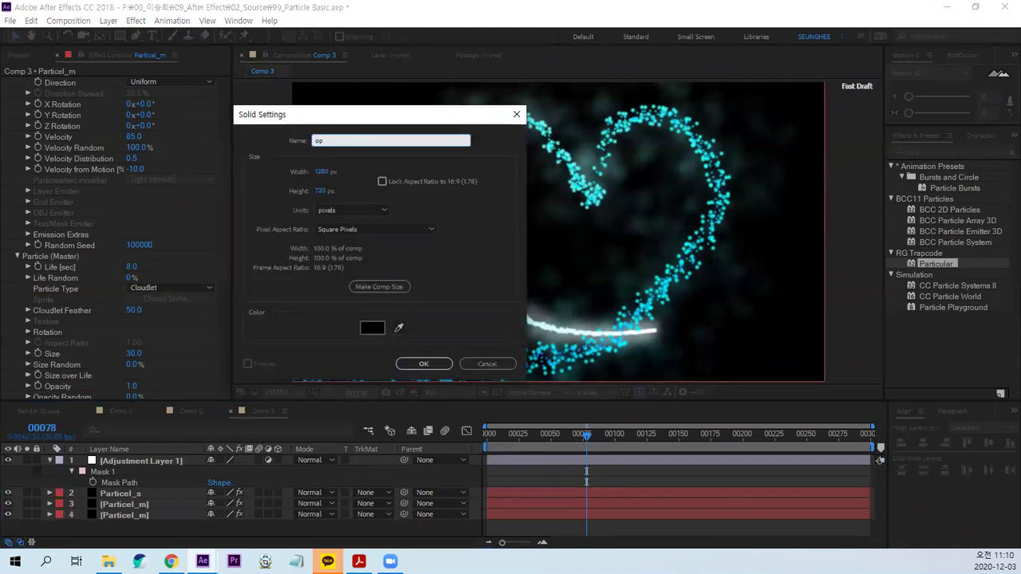
{"action": "key", "text": "Return"}
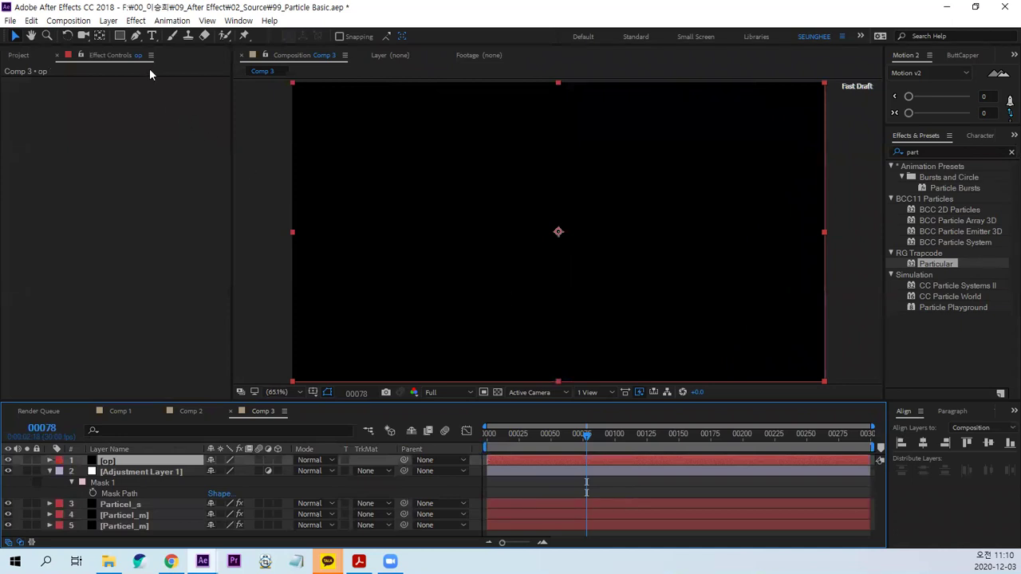
Apply Video Copilot's Optical Flares to the op solid and open its Options window
{"action": "key", "text": "ctrl+5"}
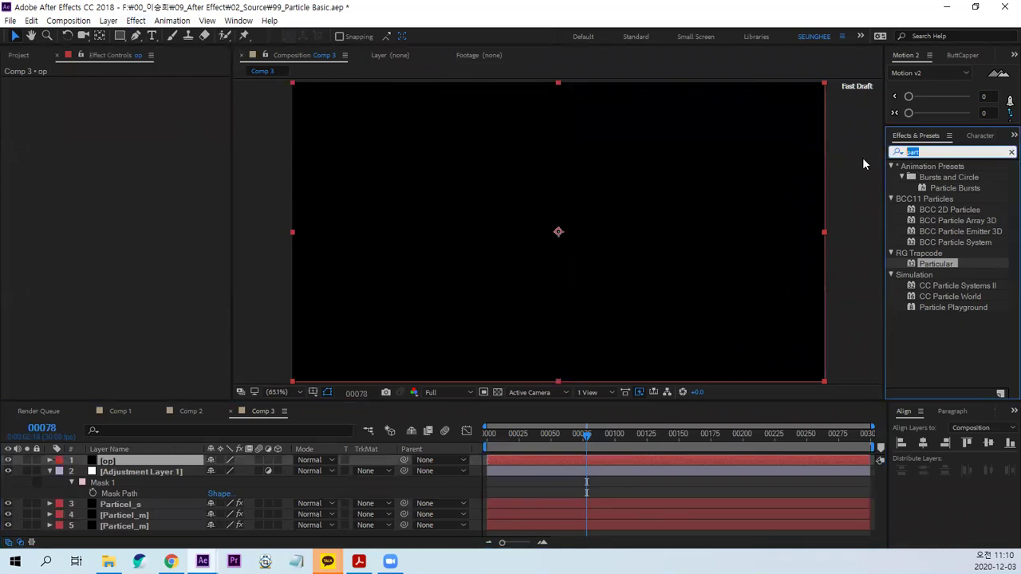
{"action": "type", "text": "opti"}
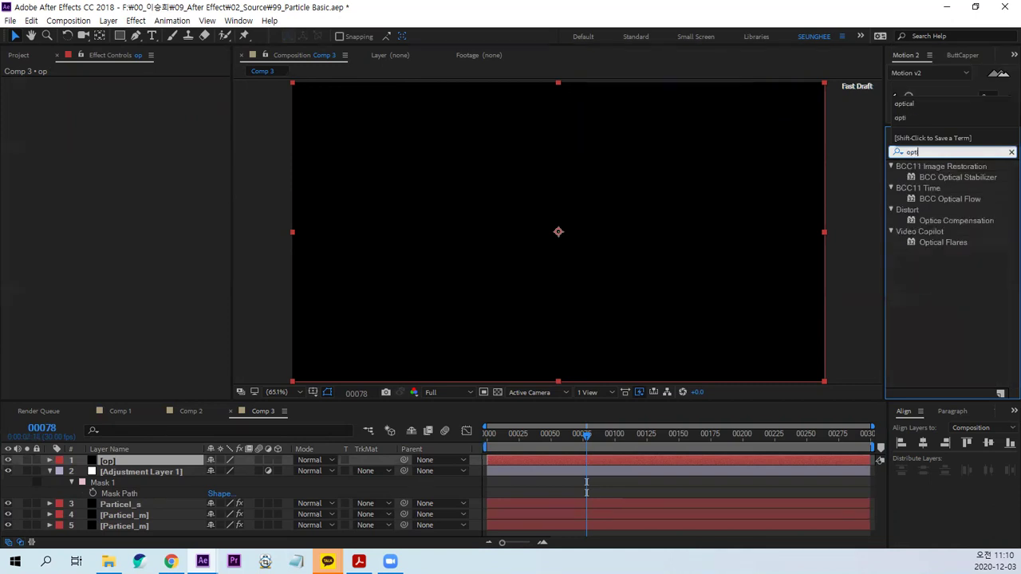
{"action": "left_click_drag", "start_coordinate": [944, 239], "coordinate": [492, 344]}
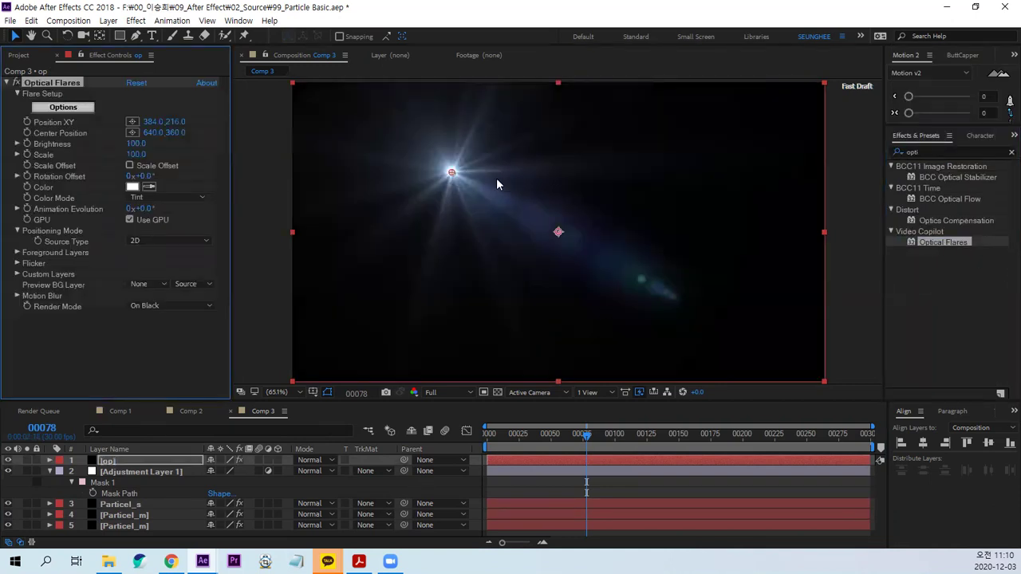
{"action": "left_click", "coordinate": [77, 106]}
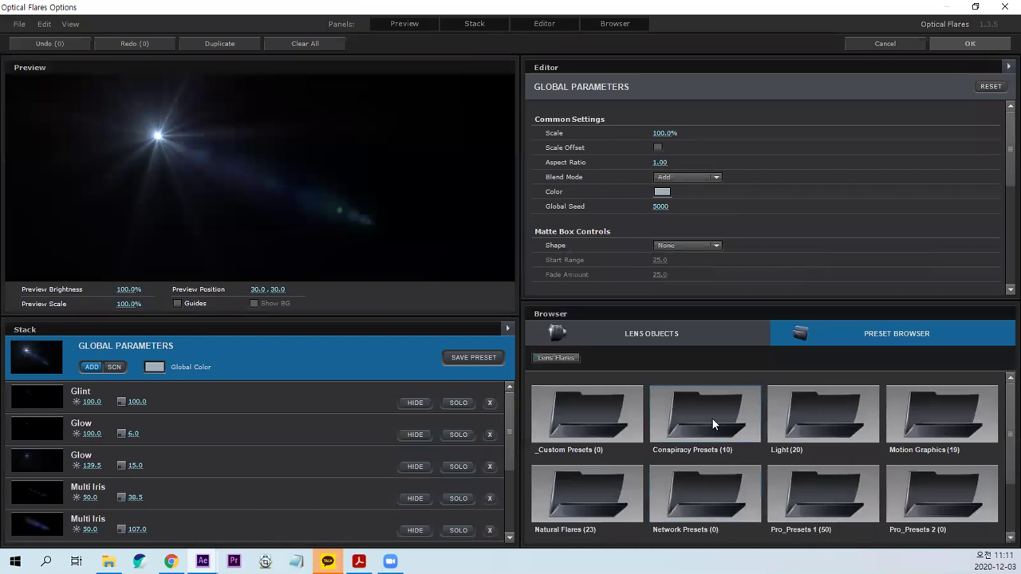
Try the Blues Brothers and Antique Digital flare presets, then apply Broadway and accept
{"action": "left_click", "coordinate": [830, 490]}
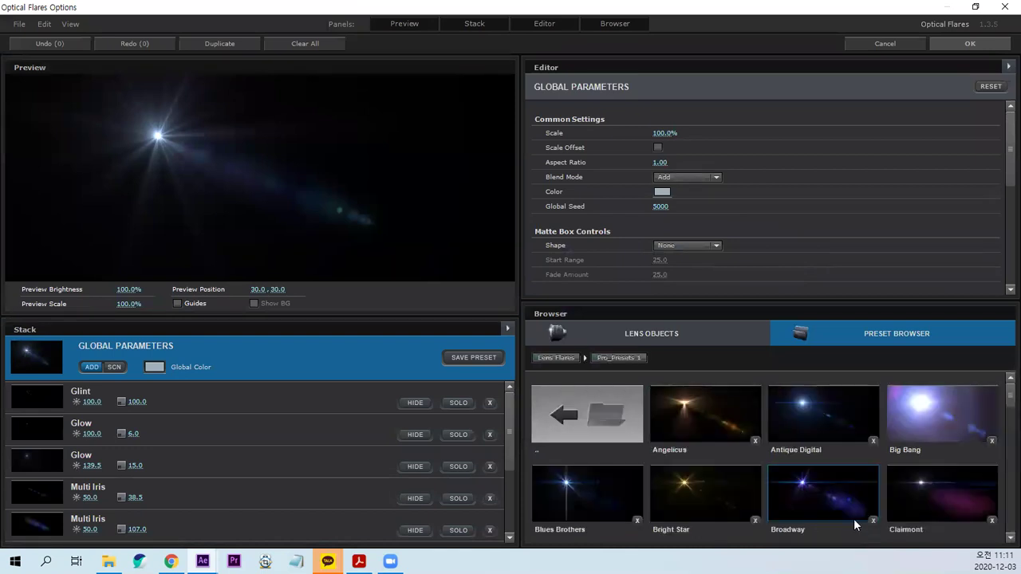
{"action": "left_click", "coordinate": [819, 495]}
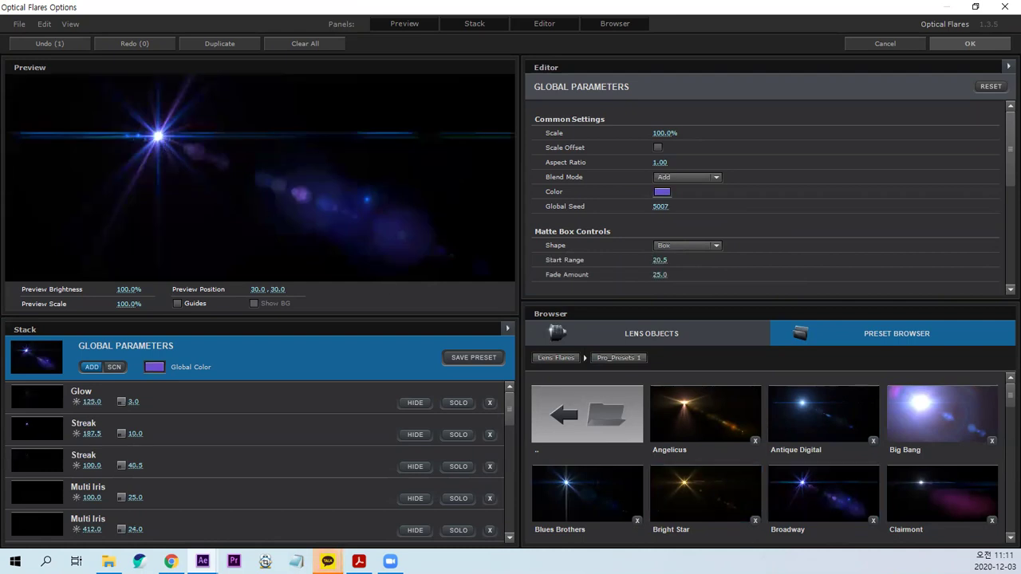
{"action": "left_click", "coordinate": [604, 489]}
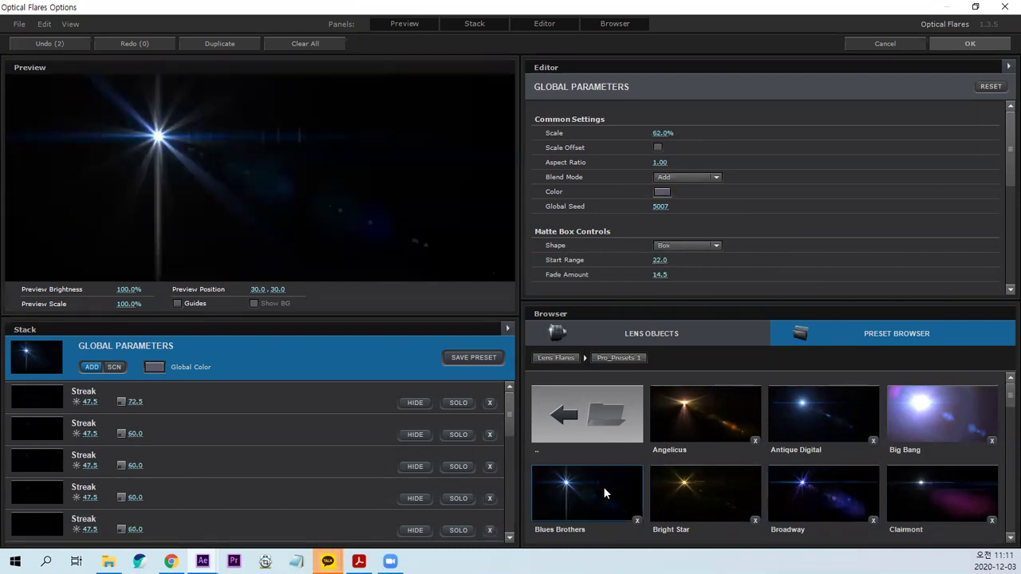
{"action": "left_click", "coordinate": [826, 410]}
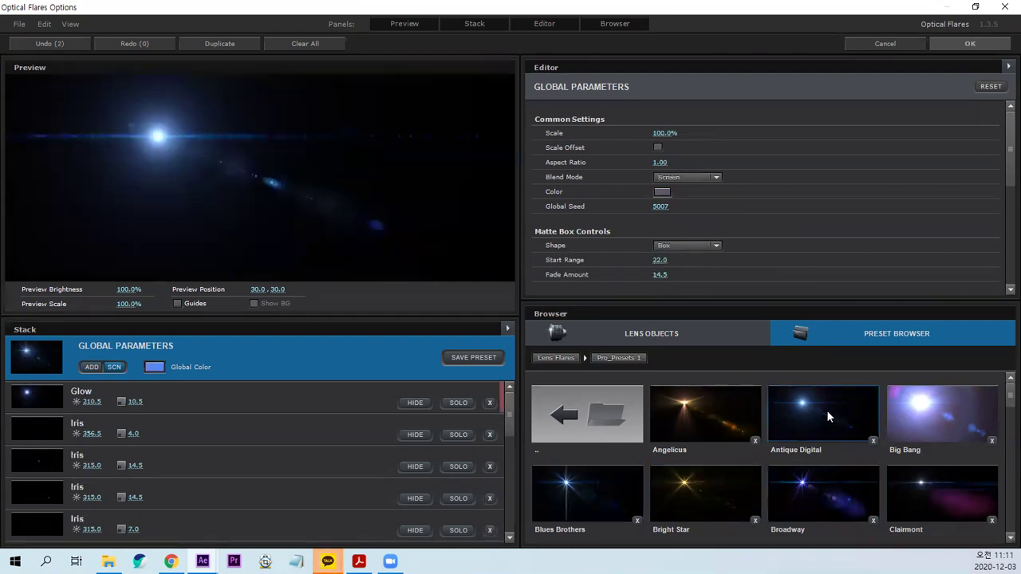
{"action": "left_click", "coordinate": [825, 495]}
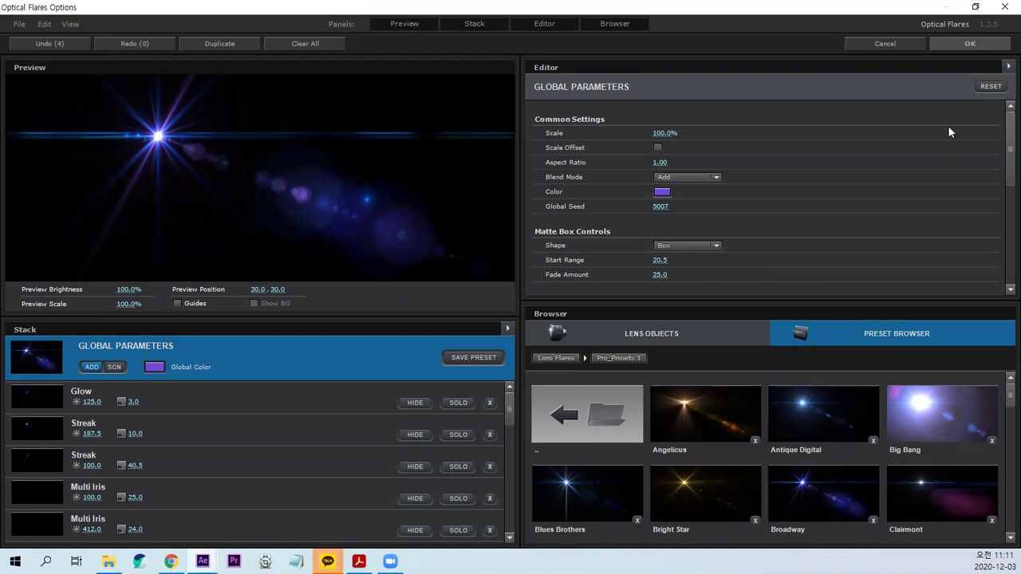
{"action": "left_click", "coordinate": [972, 38]}
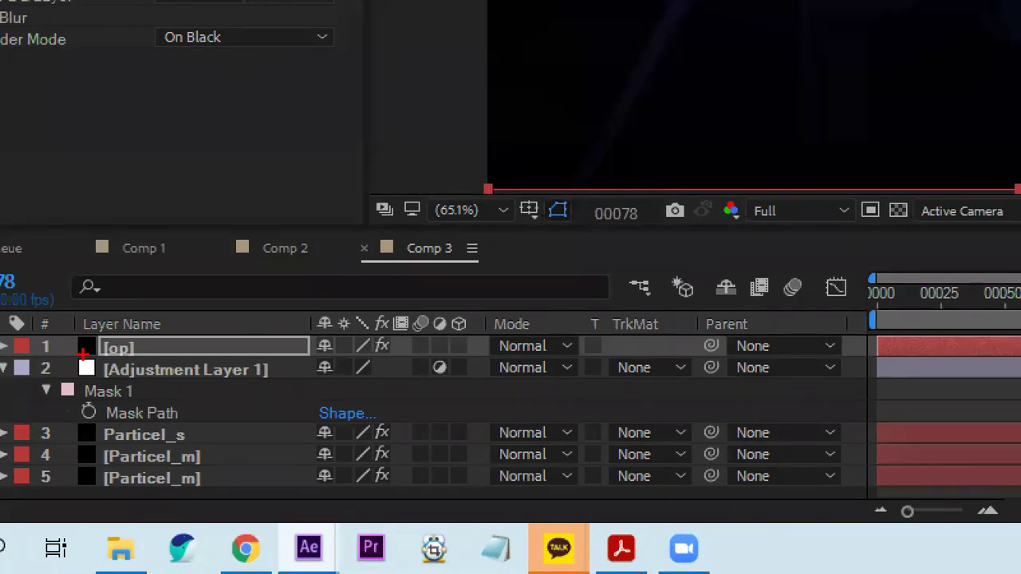
Set the op layer's blending mode to Add
{"action": "left_click_drag", "start_coordinate": [83, 352], "coordinate": [577, 359]}
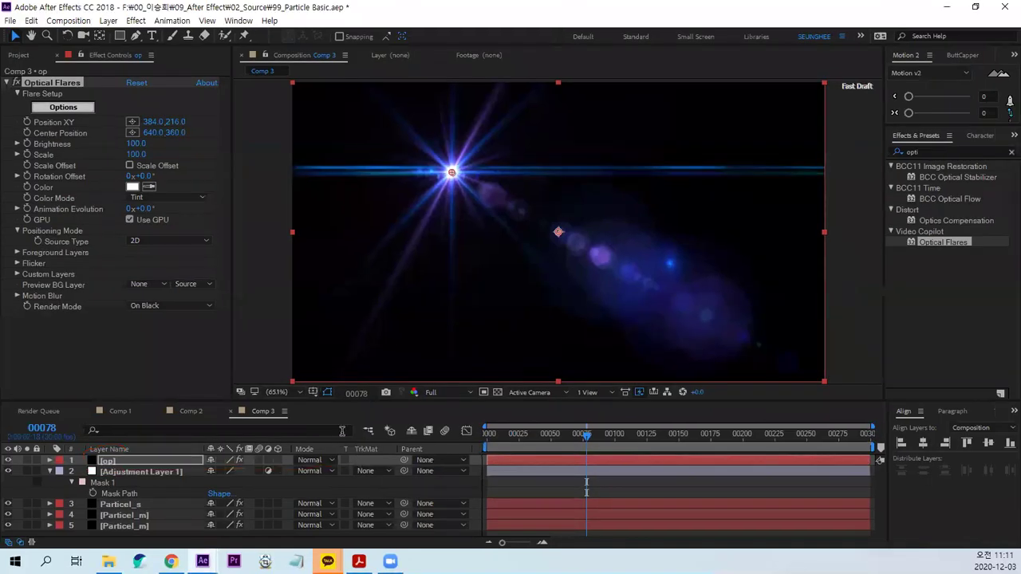
{"action": "left_click", "coordinate": [319, 460]}
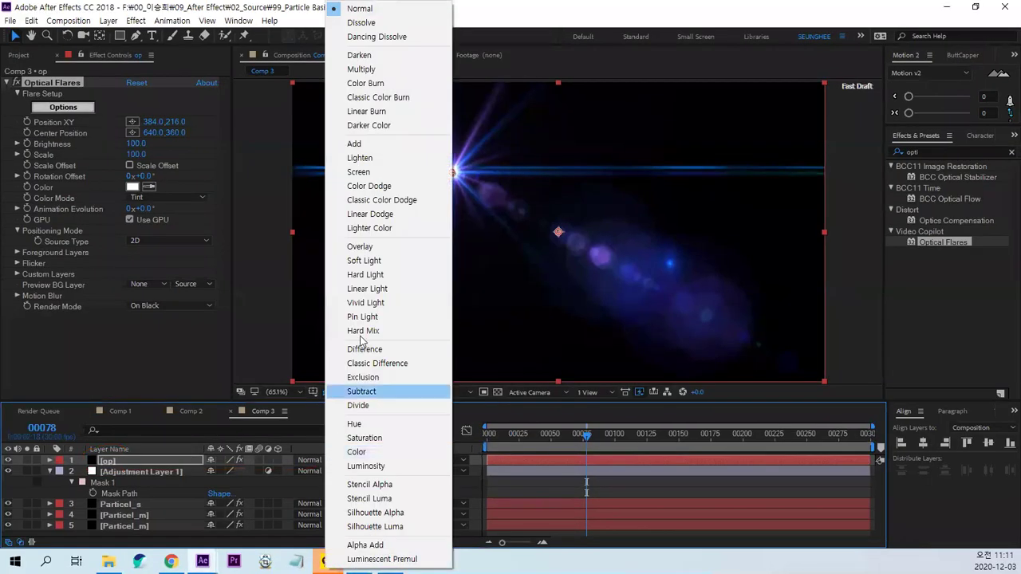
{"action": "left_click", "coordinate": [366, 145]}
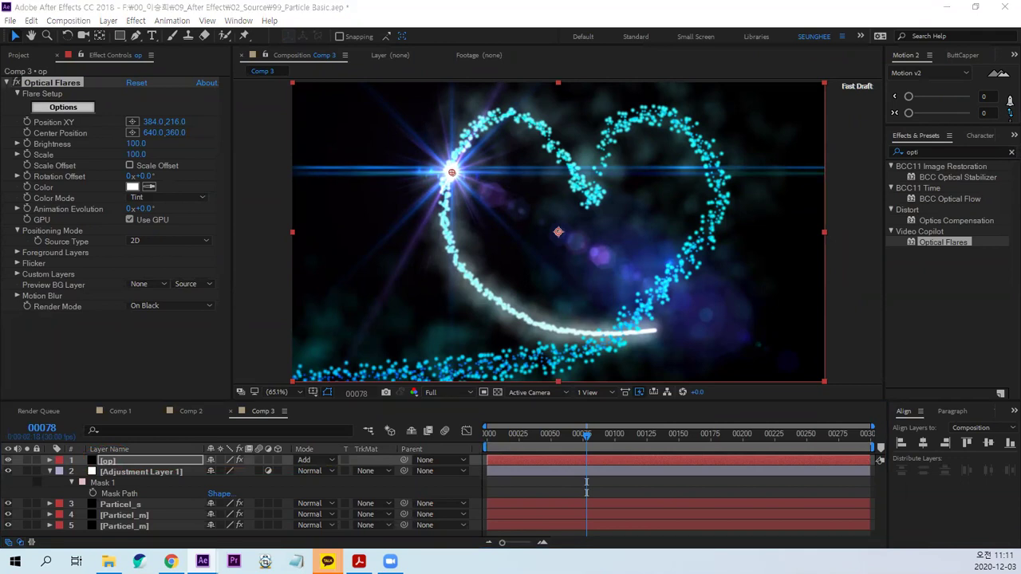
Scale the flare to 40, move its centre onto the trail head, and rewind to frame 0
{"action": "left_click", "coordinate": [136, 153]}
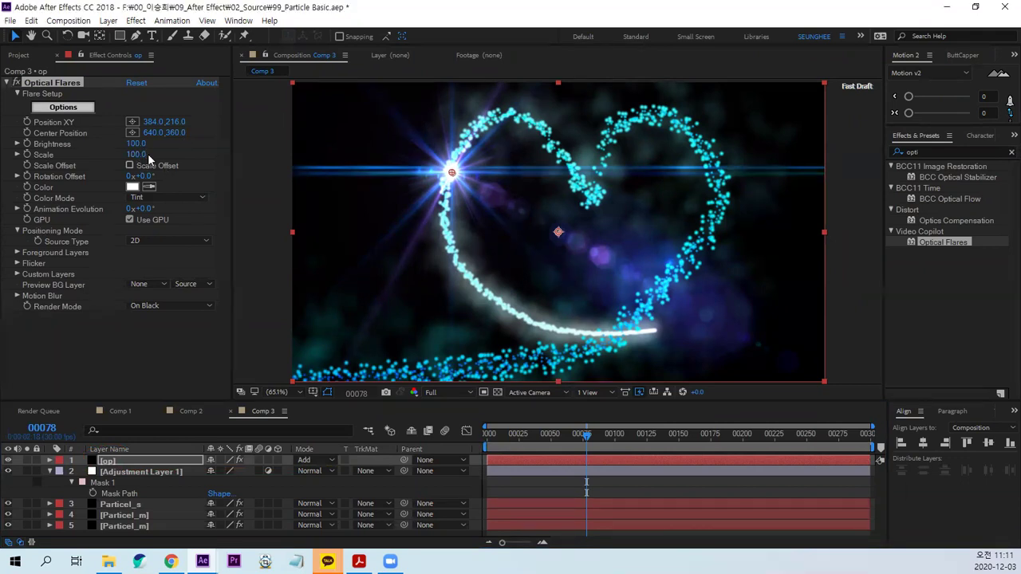
{"action": "type", "text": "40"}
{"action": "key", "text": "Return"}
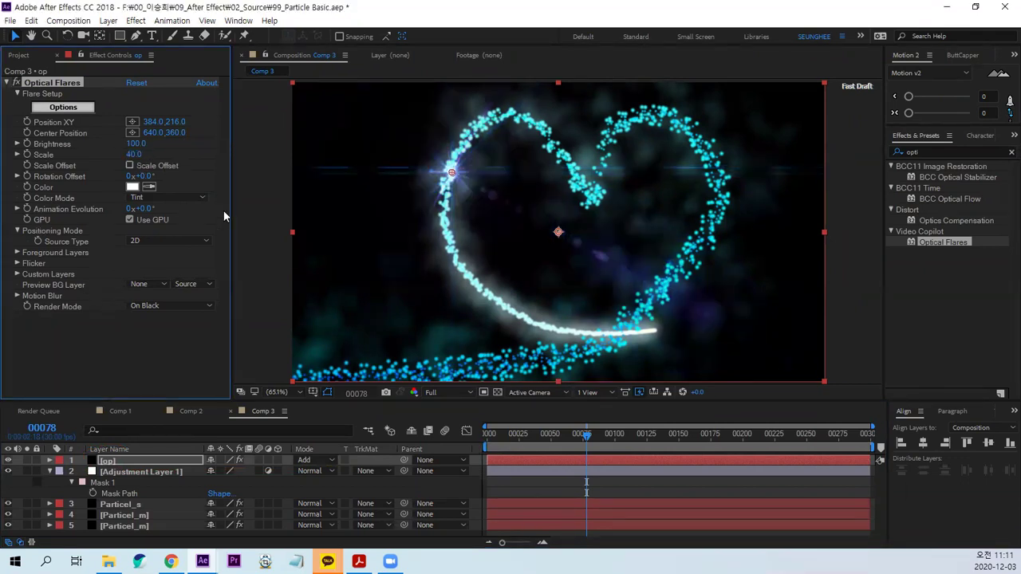
{"action": "left_click_drag", "start_coordinate": [451, 173], "coordinate": [447, 192]}
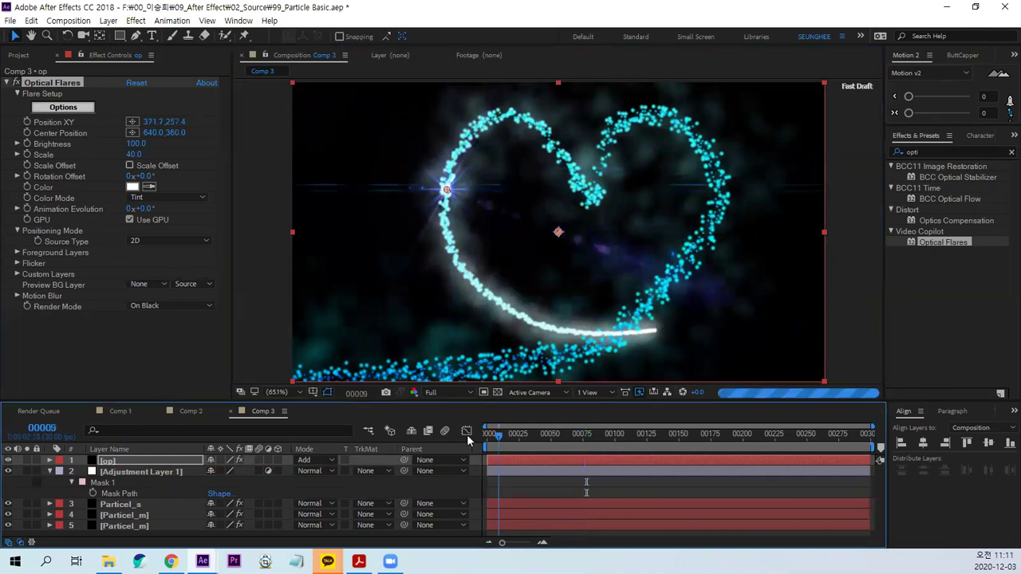
{"action": "left_click_drag", "start_coordinate": [568, 437], "coordinate": [182, 460]}
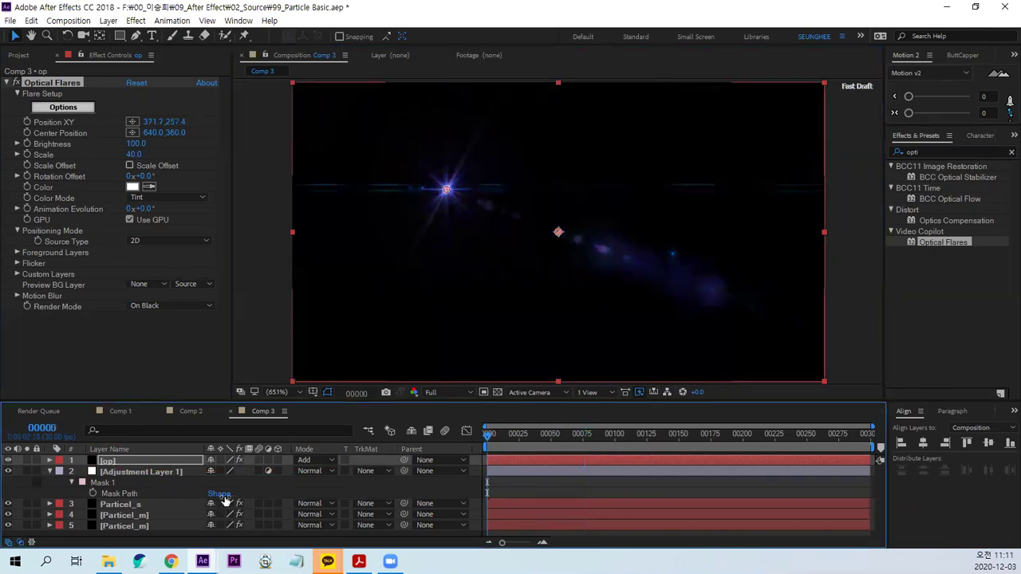
Reveal and select Particel_m's keyframed Particular Position property
{"action": "left_click", "coordinate": [126, 517]}
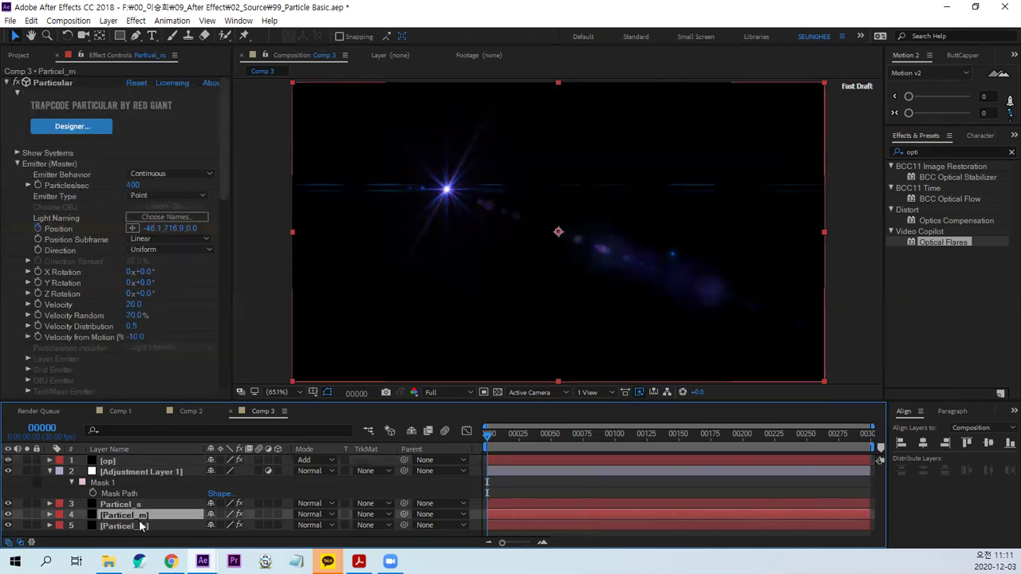
{"action": "key", "text": "p"}
{"action": "scroll", "coordinate": [114, 517], "scroll_direction": "down", "scroll_amount": 1}
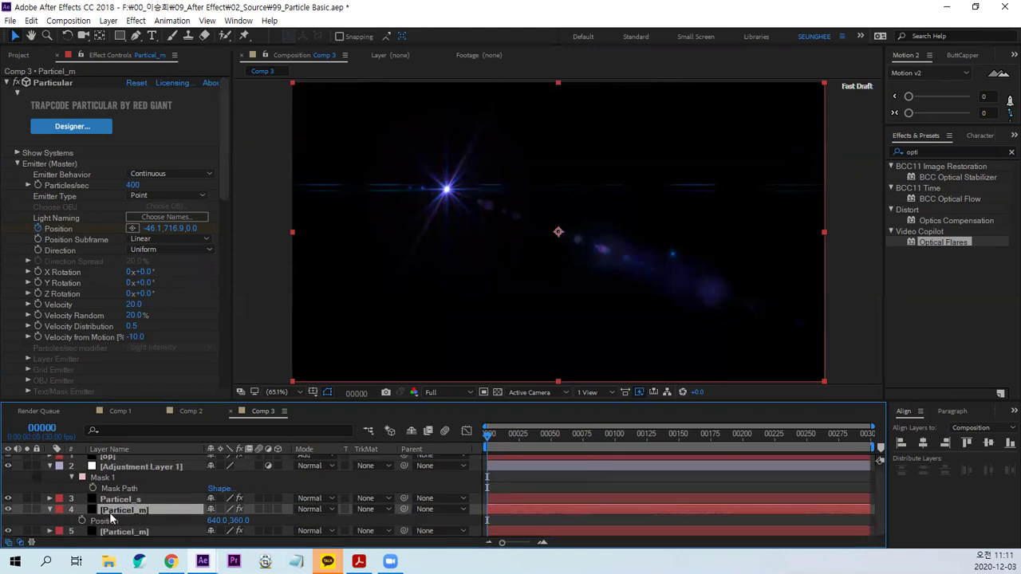
{"action": "key", "text": "u"}
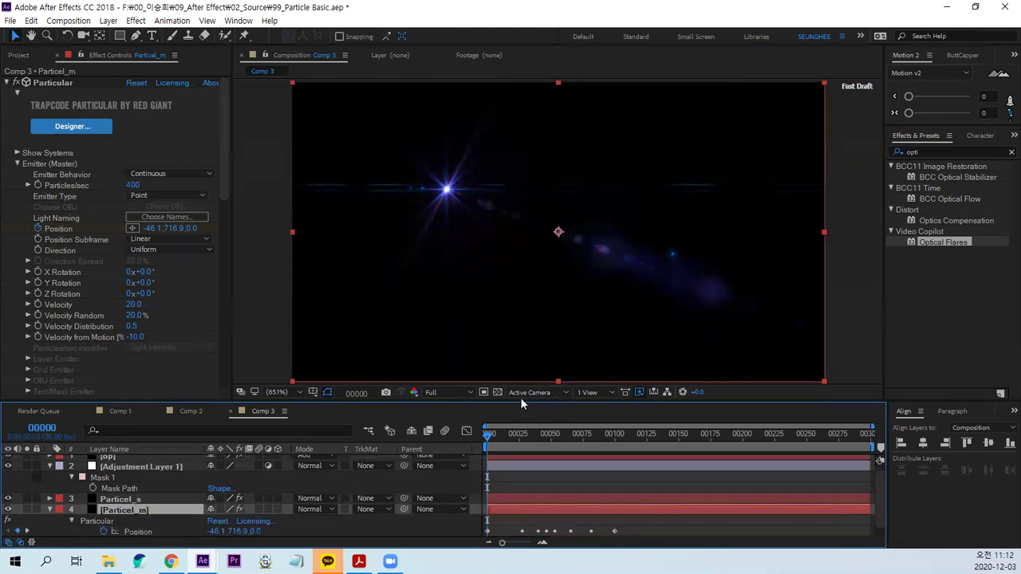
{"action": "left_click_drag", "start_coordinate": [525, 407], "coordinate": [527, 366]}
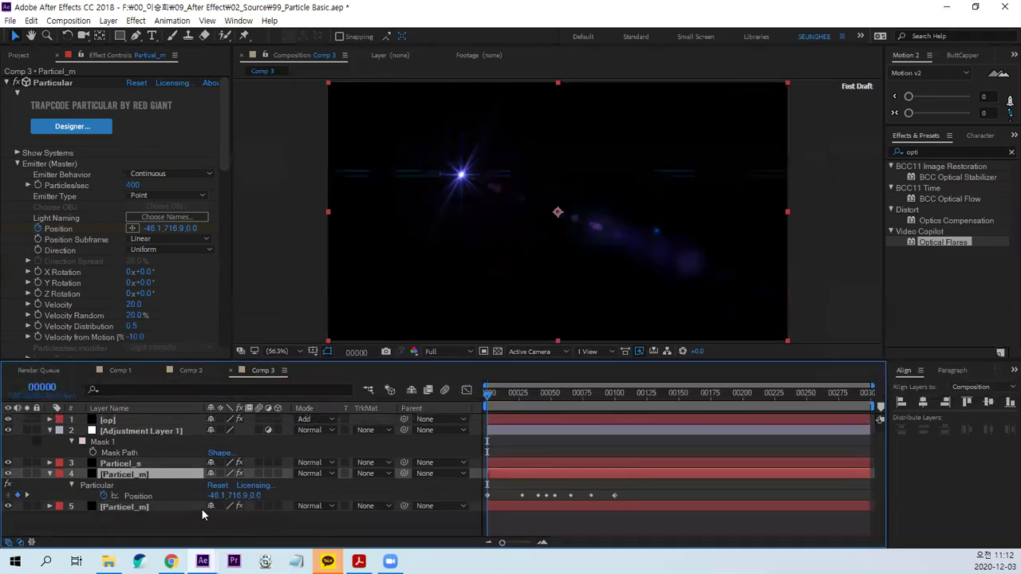
{"action": "left_click", "coordinate": [133, 496]}
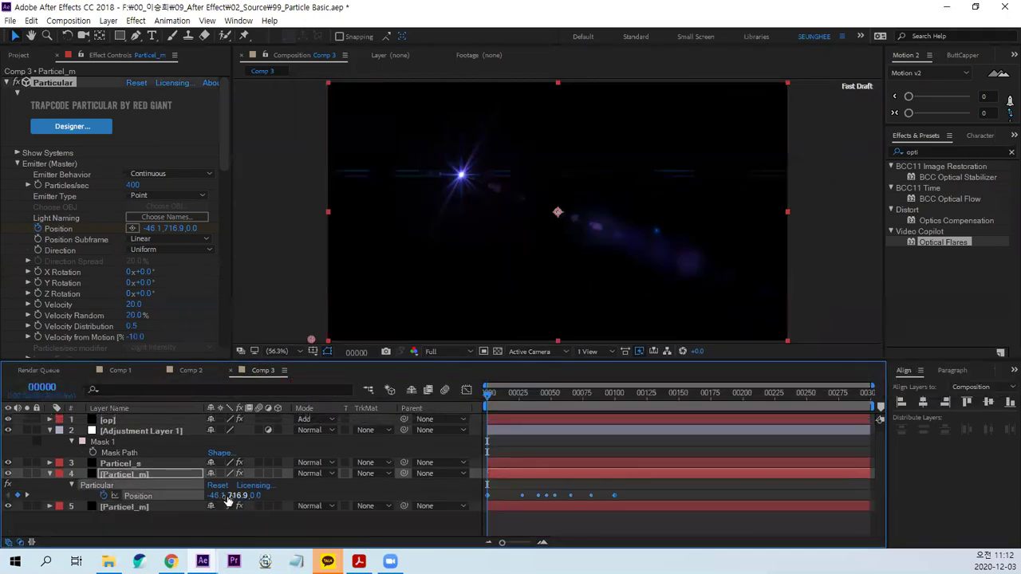
Paste the emitter keyframes into op's Optical Flares Position XY and preview
{"action": "left_click", "coordinate": [116, 420]}
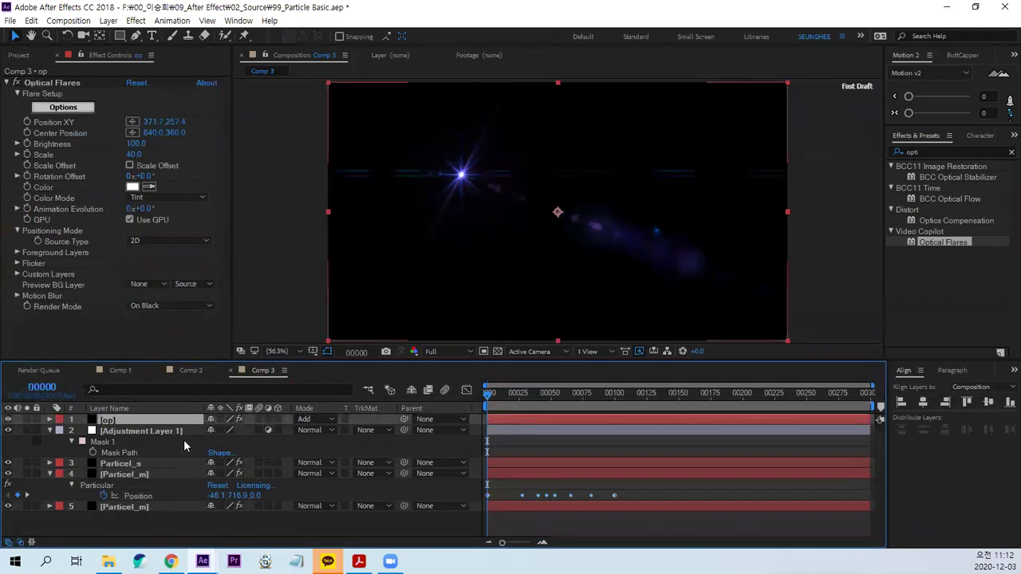
{"action": "left_click", "coordinate": [28, 124]}
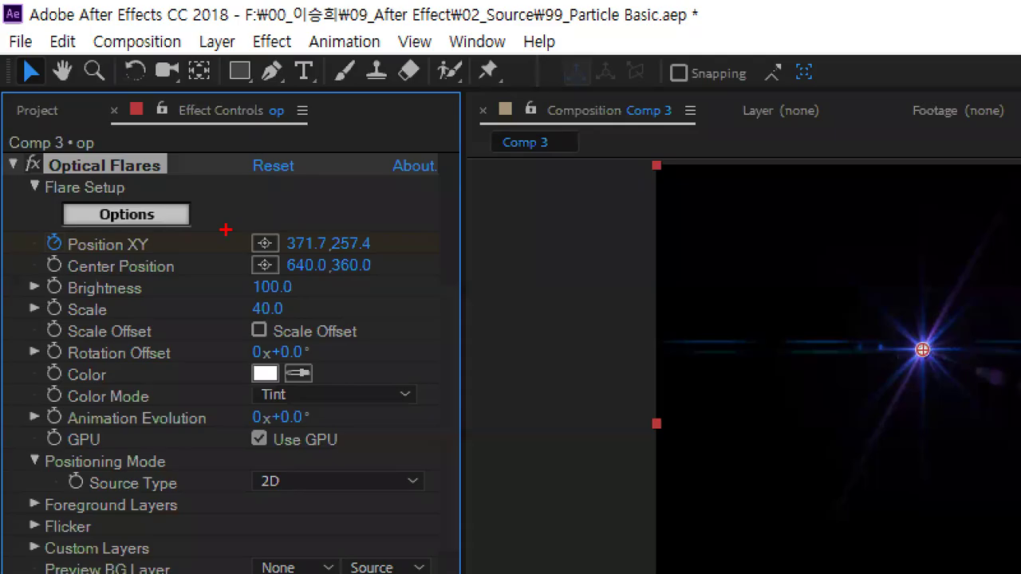
{"action": "left_click_drag", "start_coordinate": [28, 265], "coordinate": [24, 259]}
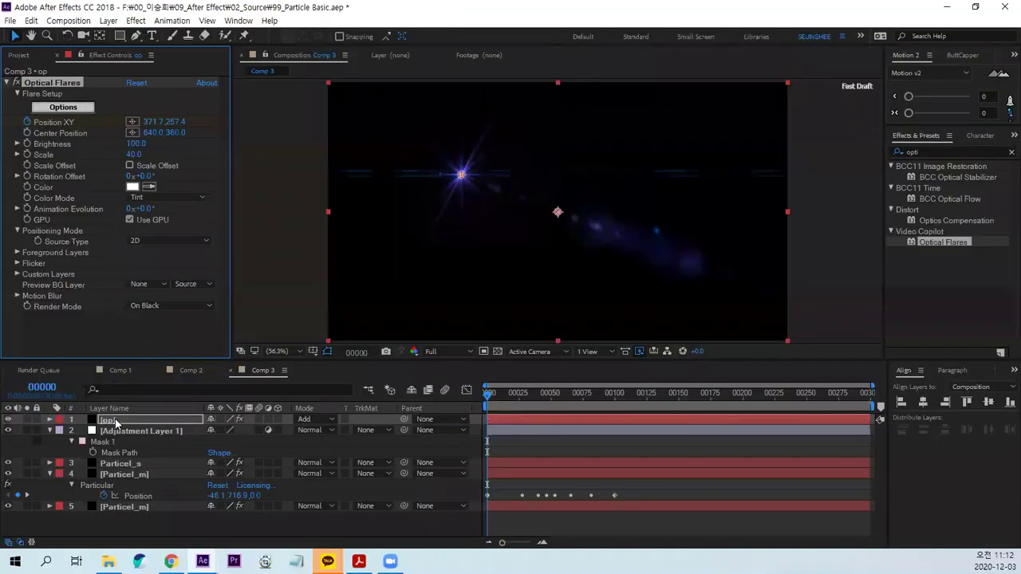
{"action": "left_click", "coordinate": [115, 422]}
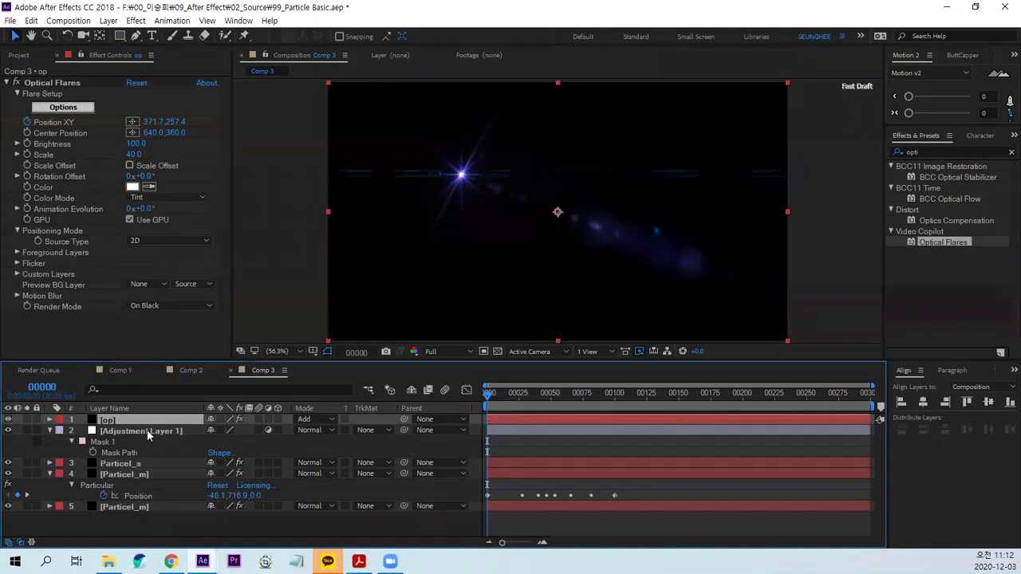
{"action": "key", "text": "u"}
{"action": "left_click", "coordinate": [141, 443]}
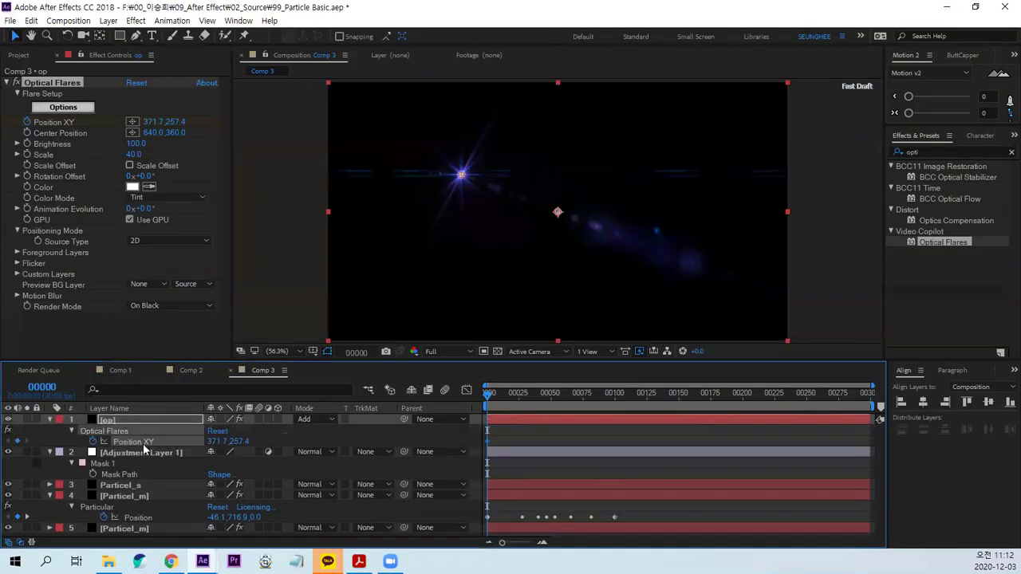
{"action": "key", "text": "ctrl+v"}
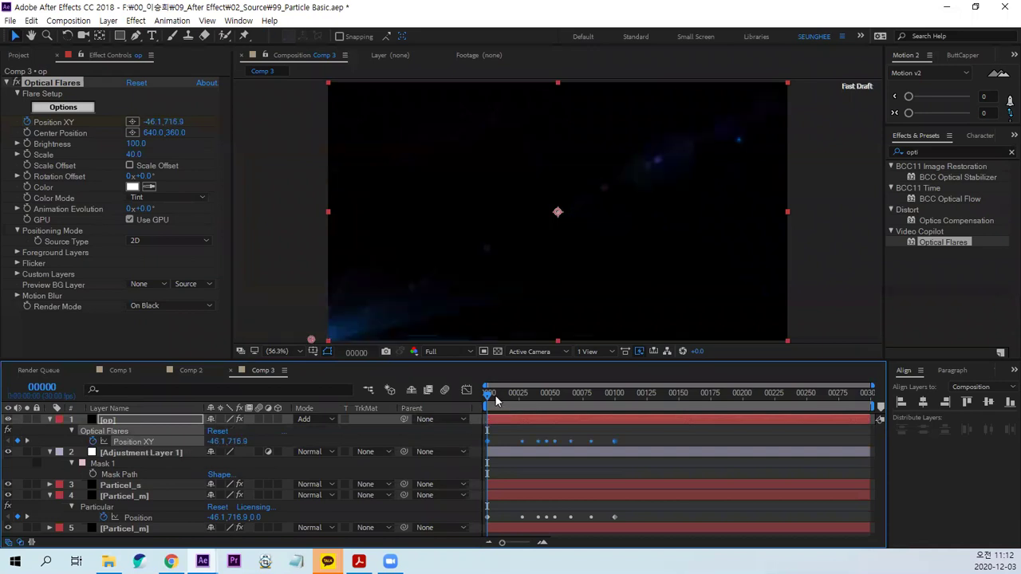
{"action": "key", "text": "space"}
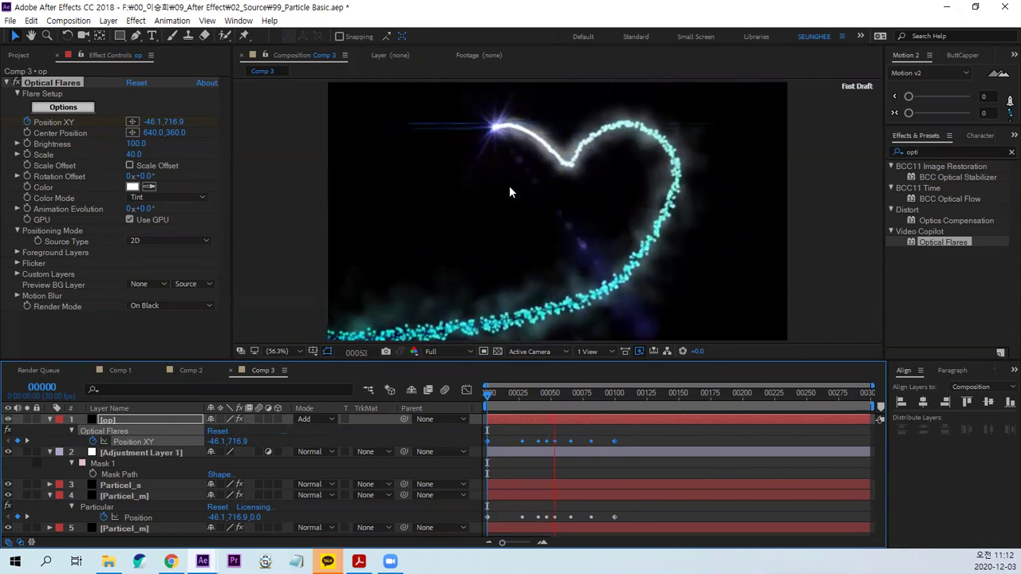
Check that the flare tracks the trail head, then set the op flare layer to Orient Along Path
{"action": "key", "text": "space"}
{"action": "mouse_move", "coordinate": [560, 394]}
{"action": "left_mouse_down"}
{"action": "mouse_move", "coordinate": [622, 408]}
{"action": "mouse_move", "coordinate": [563, 403]}
{"action": "left_mouse_up"}
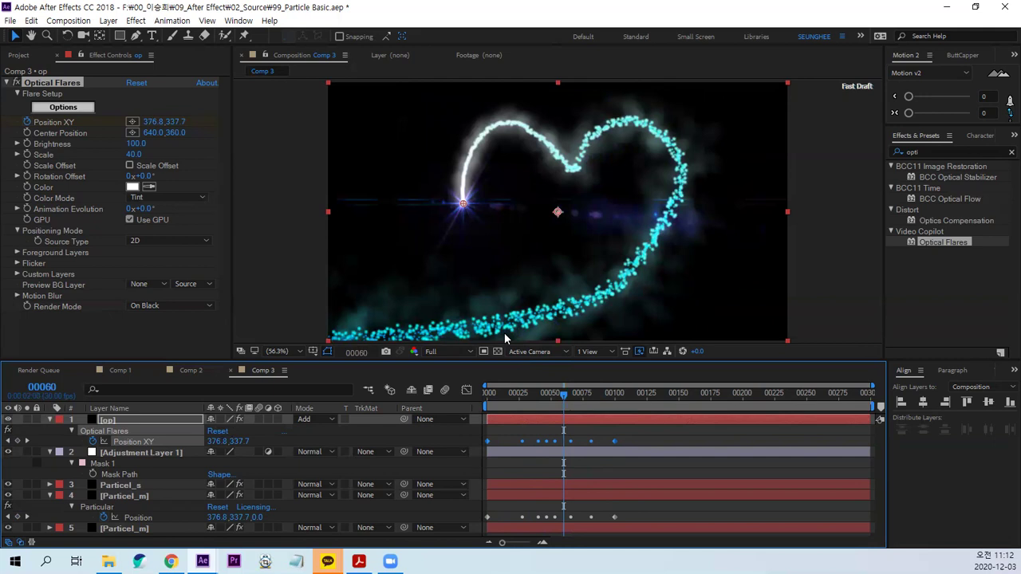
{"action": "key", "text": "ctrl+alt+o"}
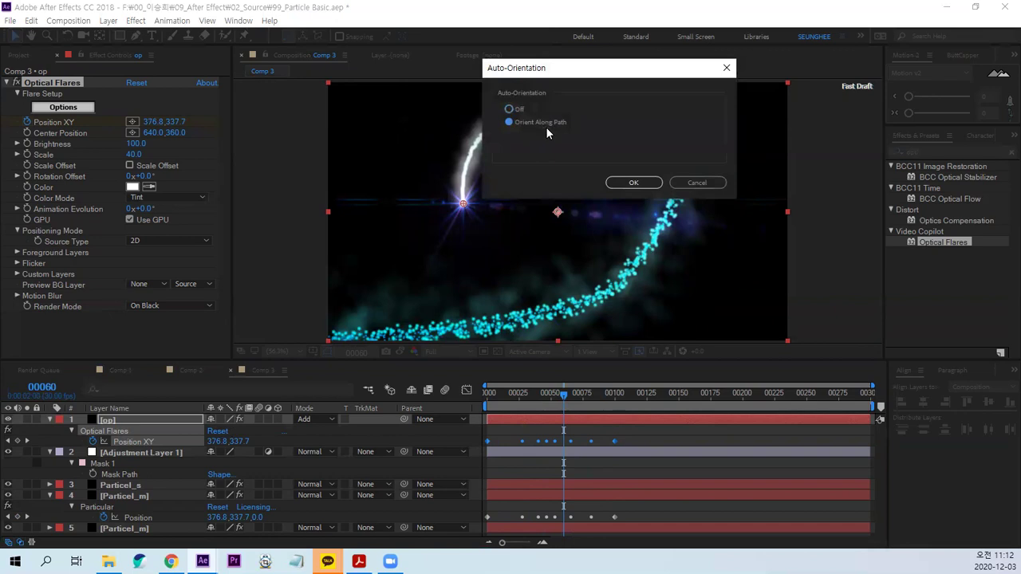
{"action": "left_click", "coordinate": [626, 183]}
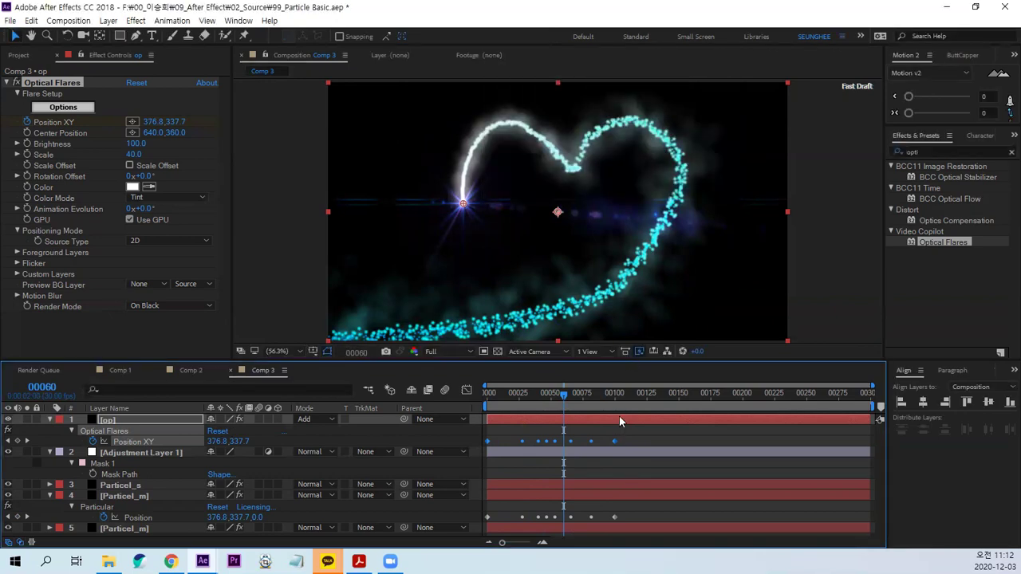
{"action": "left_click", "coordinate": [494, 400]}
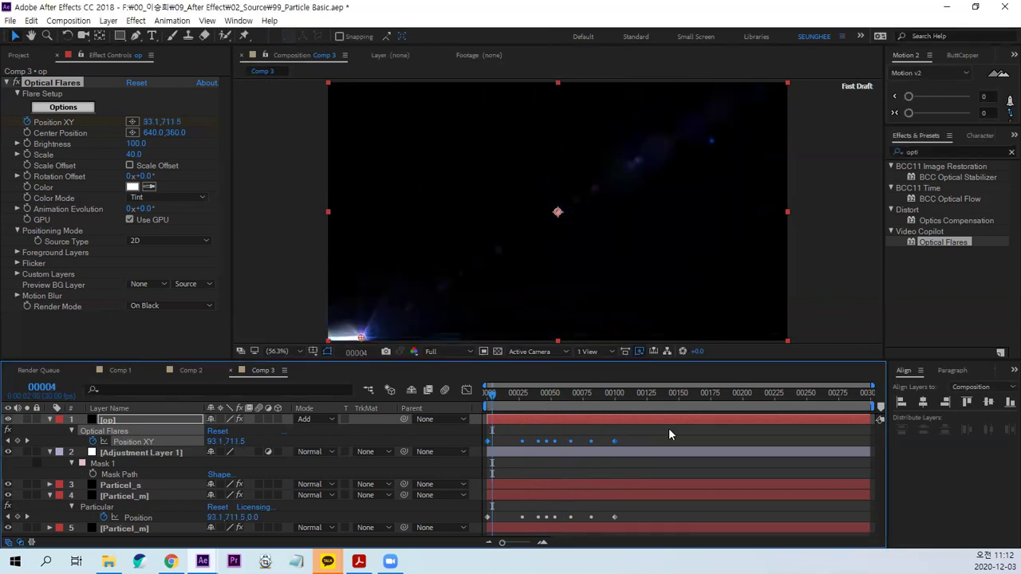
{"action": "left_click_drag", "start_coordinate": [493, 396], "coordinate": [486, 396]}
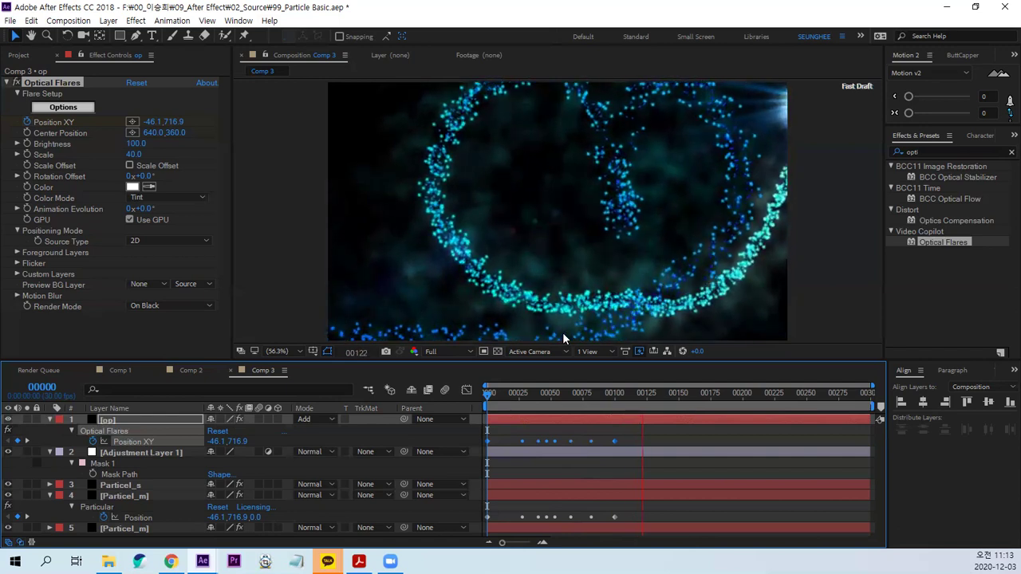
{"action": "left_click", "coordinate": [531, 395]}
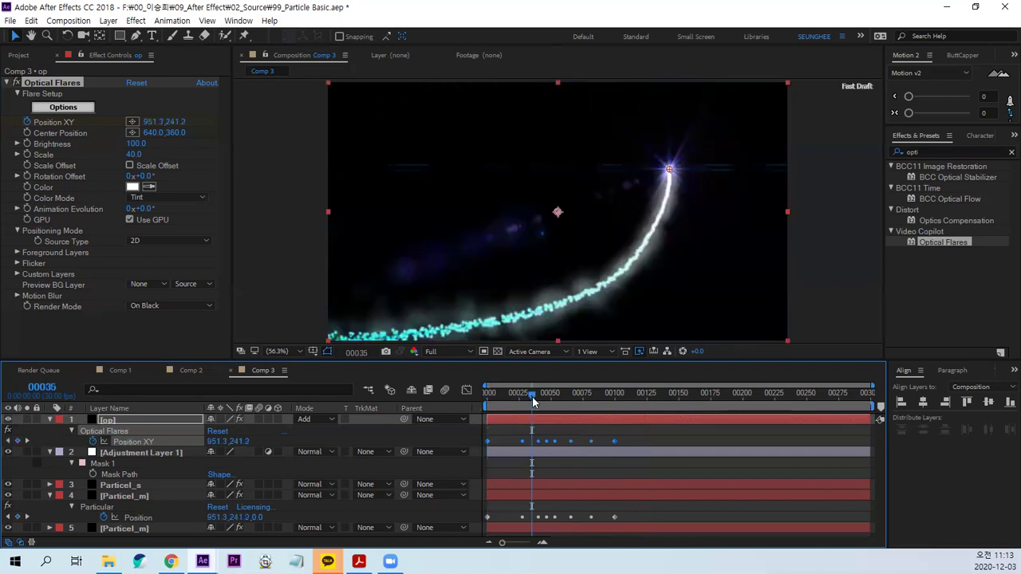
{"action": "left_click_drag", "start_coordinate": [532, 401], "coordinate": [550, 401]}
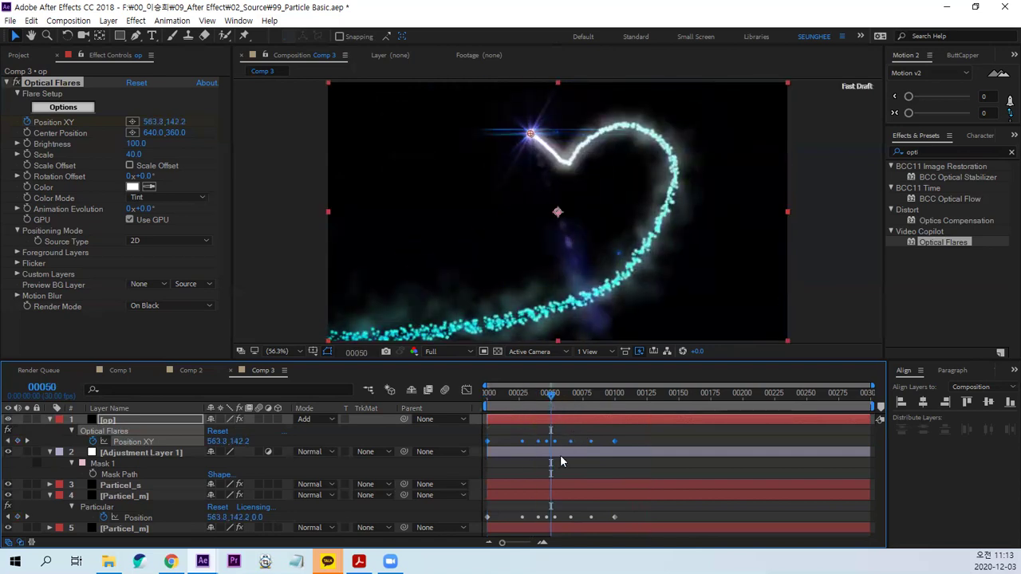